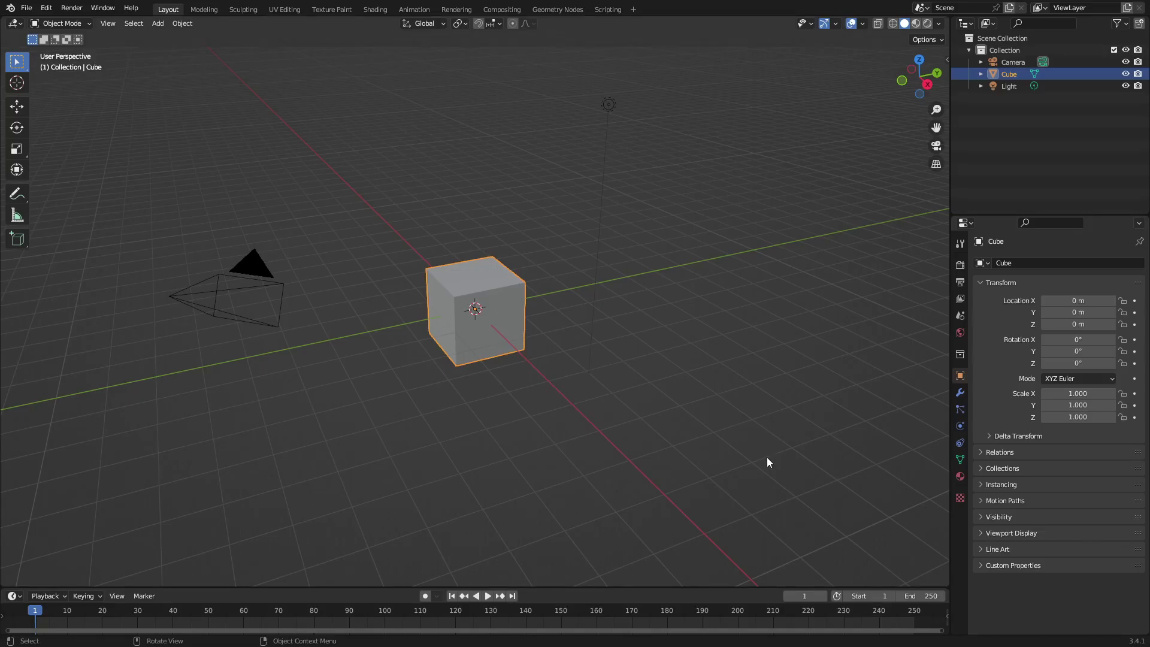
- Delete the default cube and light from the scene, leaving only the camera
{"action": "left_click_drag", "start_coordinate": [777, 479], "coordinate": [495, 308]}
{"action": "left_click_drag", "start_coordinate": [730, 454], "coordinate": [596, 298]}
{"action": "left_click_drag", "start_coordinate": [779, 463], "coordinate": [477, 49]}
{"action": "key", "text": "x"}
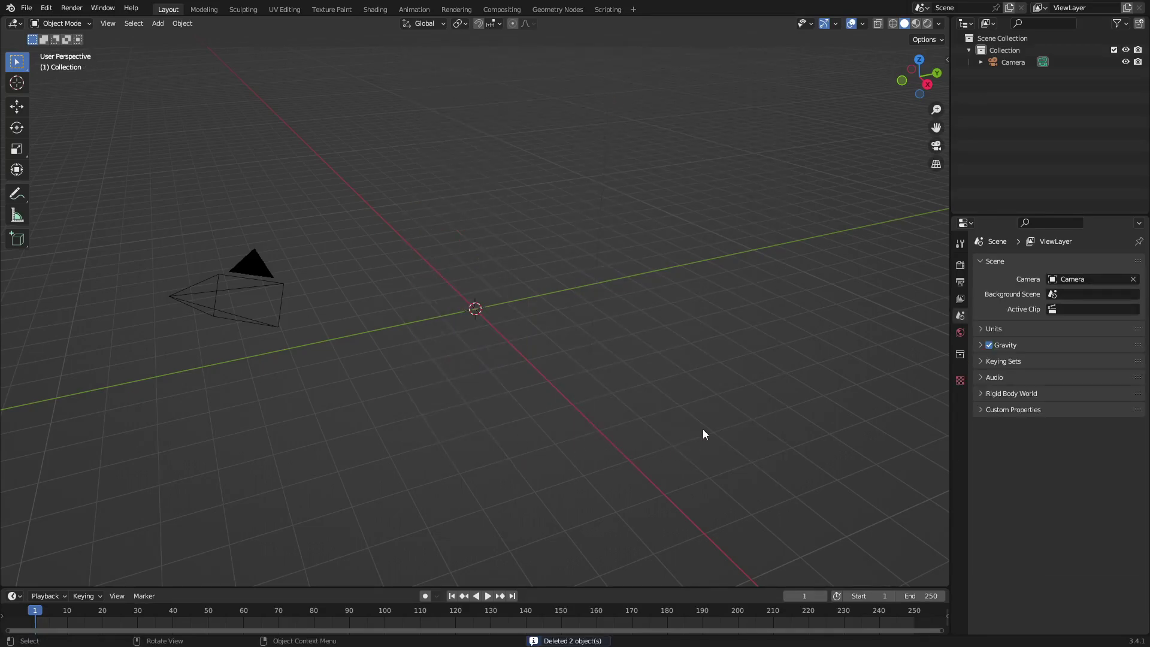
- Clear the camera's location and rotation, and rotate it 90° about the global X axis
{"action": "left_click", "coordinate": [205, 312]}
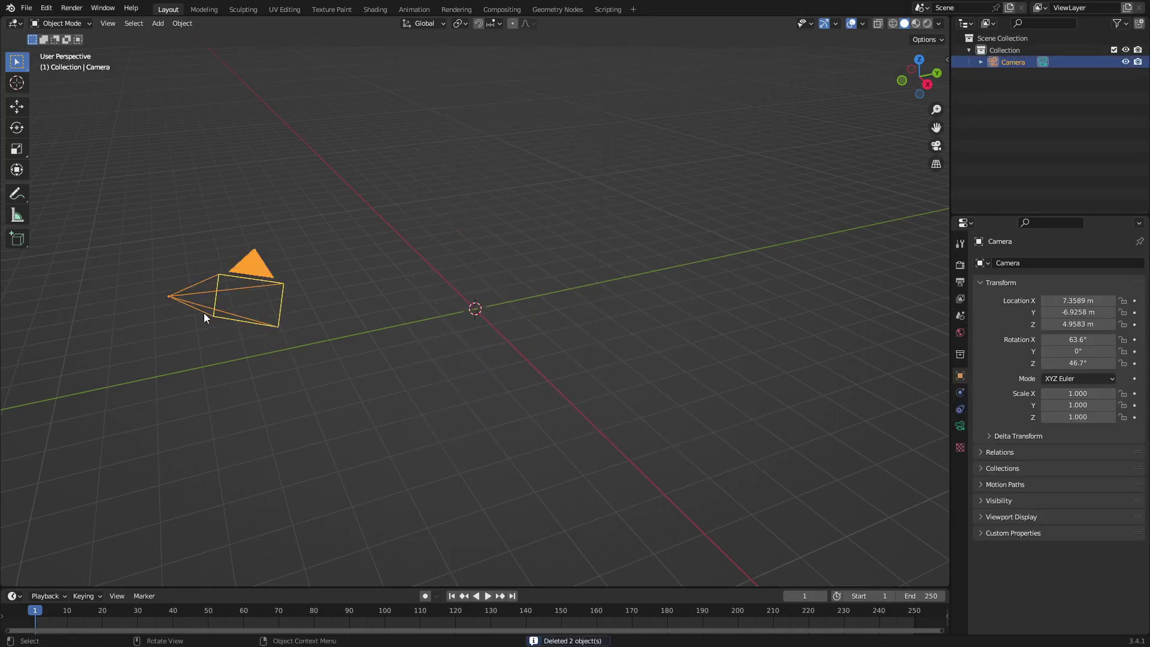
{"action": "key", "text": "alt+g"}
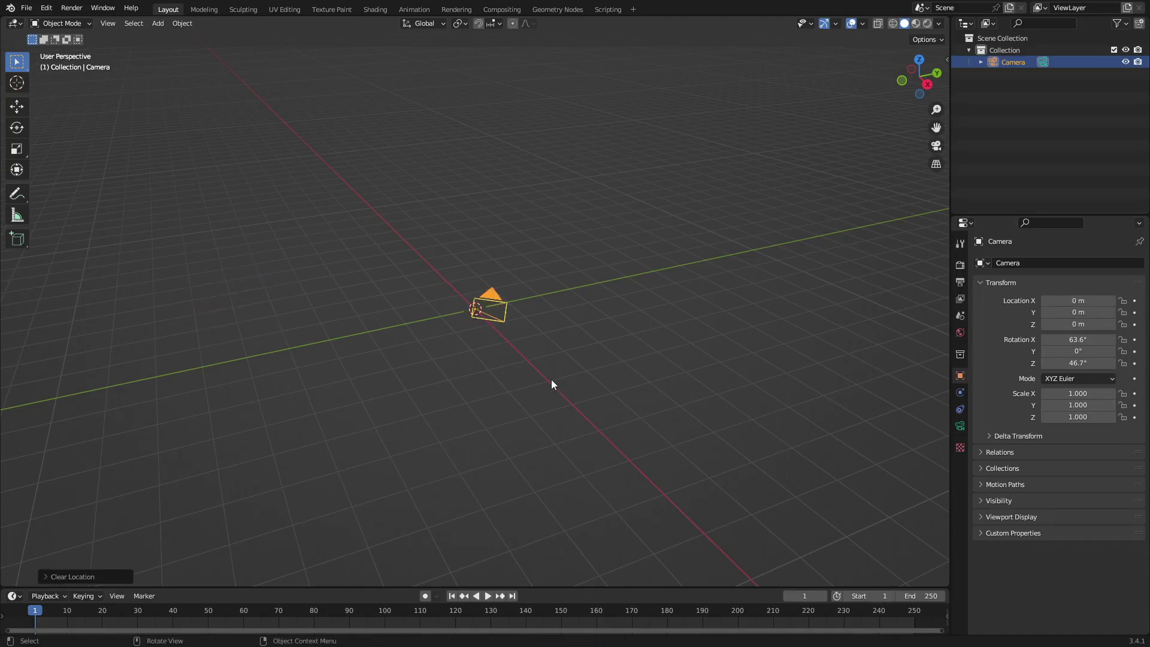
{"action": "key", "text": "alt+r"}
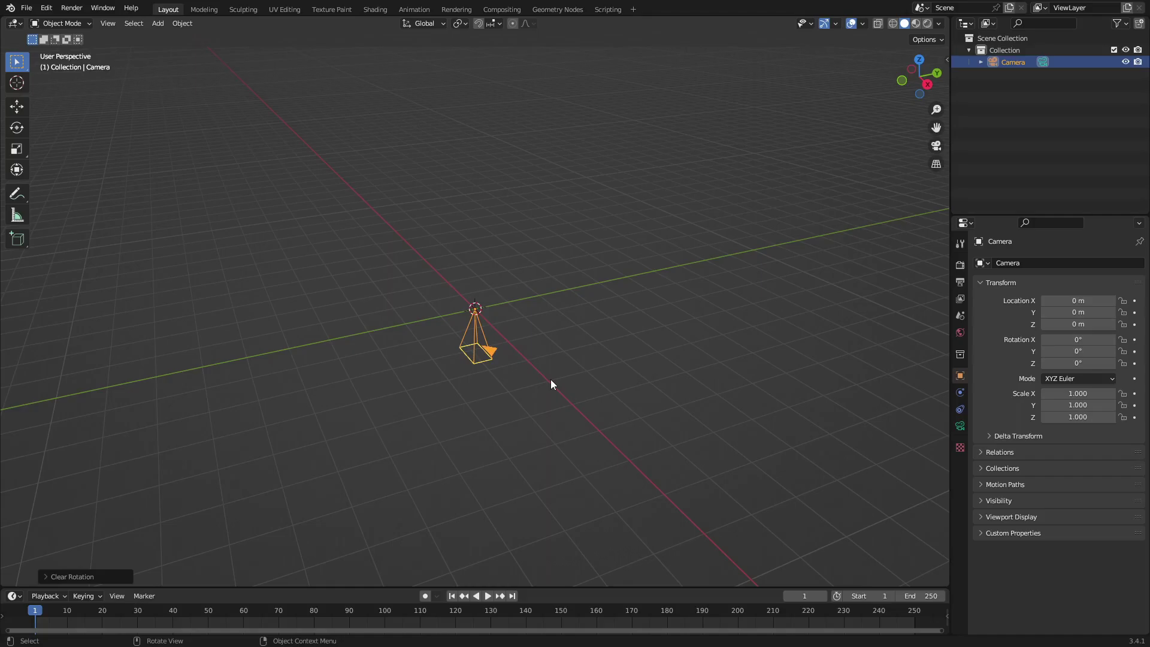
{"action": "key", "text": "r"}
{"action": "key", "text": "x"}
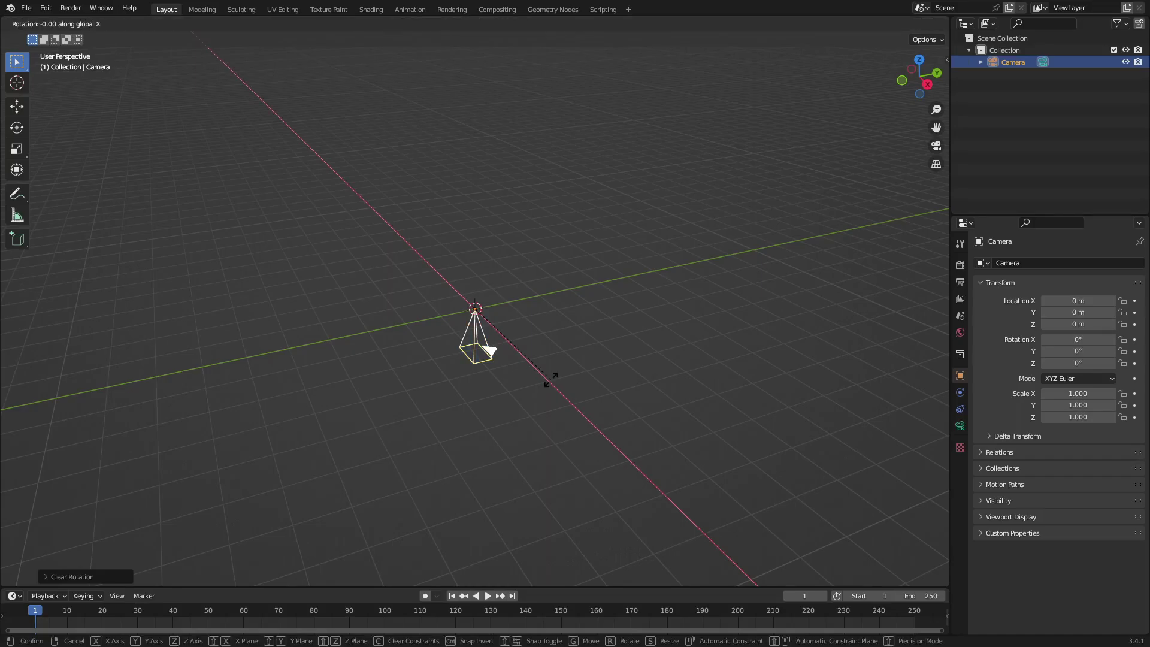
{"action": "type", "text": "90"}
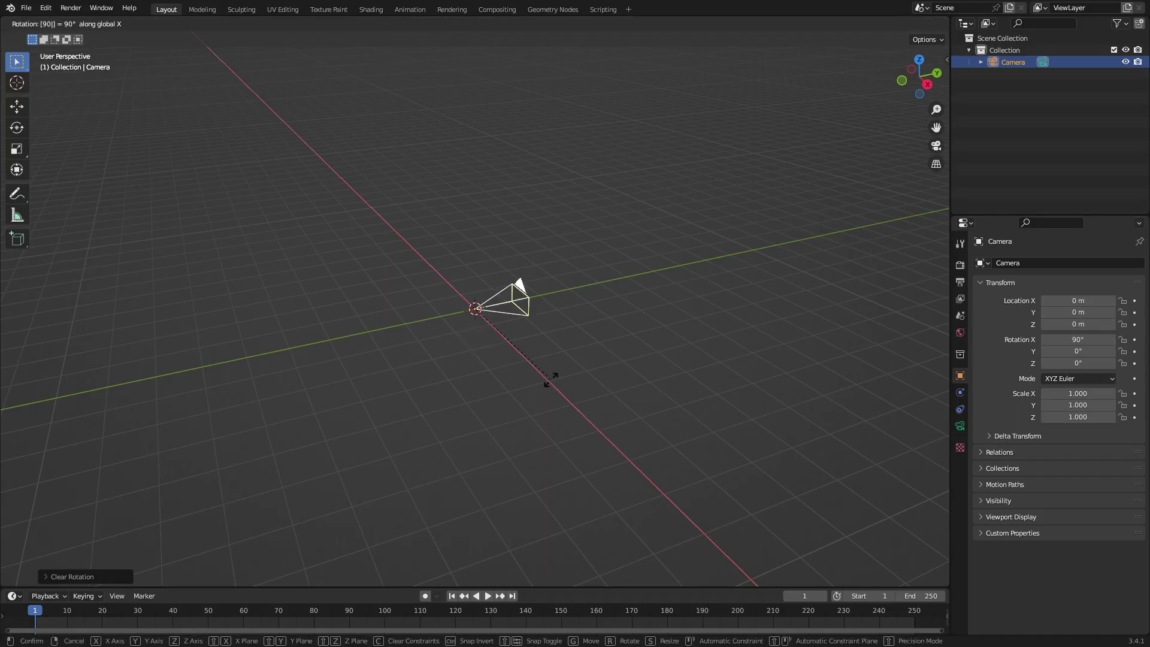
{"action": "key", "text": "Return"}
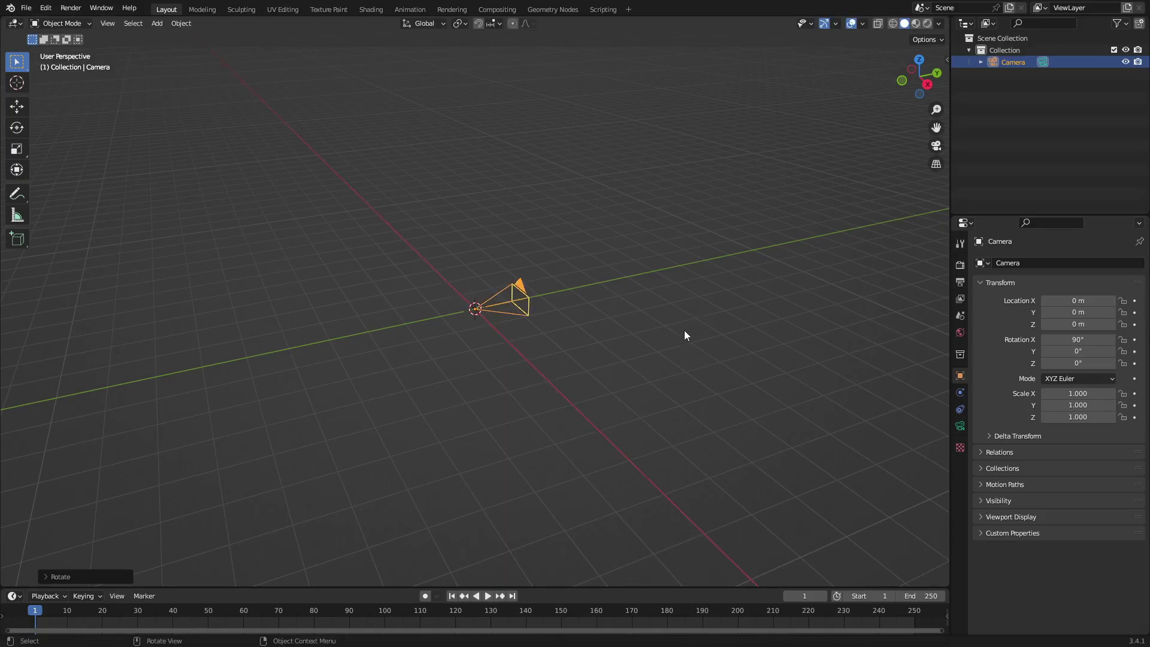
- Move the camera back along the Y axis to about -10.83 m and look through it
{"action": "key", "text": "g"}
{"action": "key", "text": "y"}
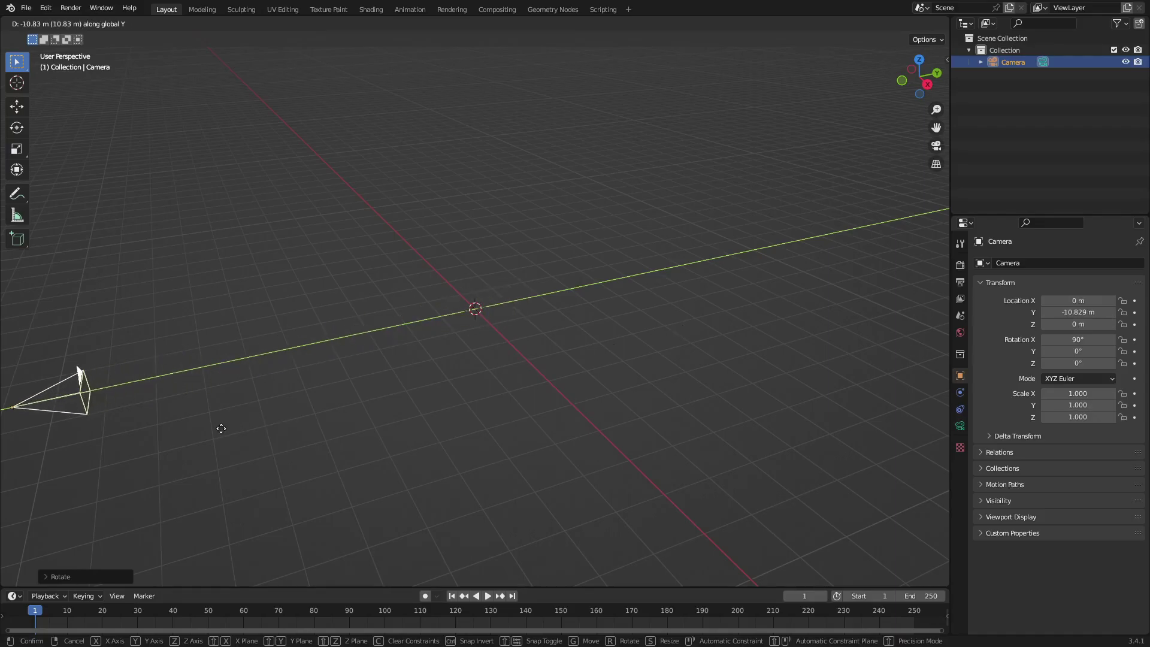
{"action": "left_click", "coordinate": [218, 429]}
{"action": "key", "text": "KP_0"}
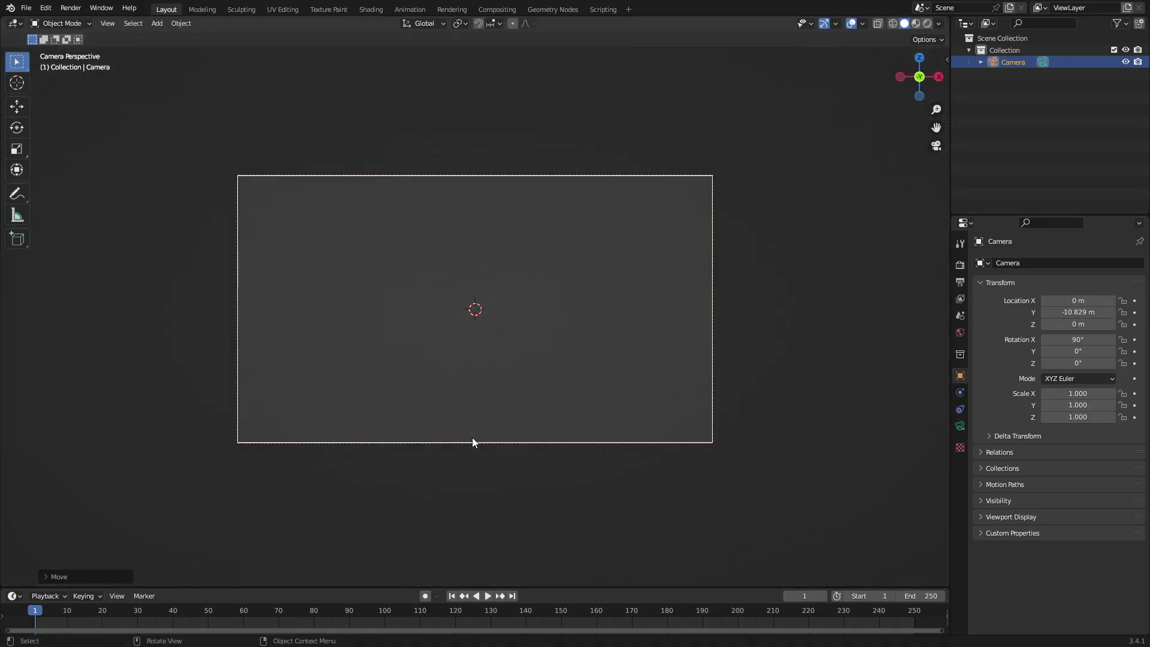
{"action": "left_click", "coordinate": [474, 443]}
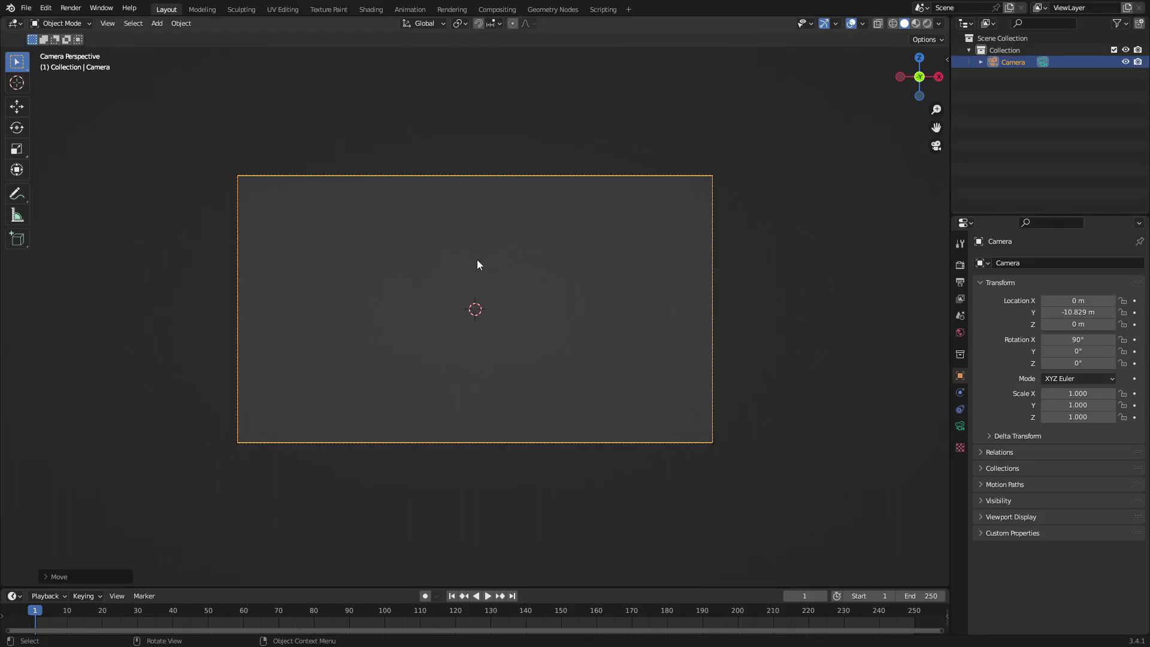
- Add a mesh plane at the origin and rotate it 90° about the X axis to face the camera
{"action": "key", "text": "shift+a"}
{"action": "mouse_move", "coordinate": [494, 284]}
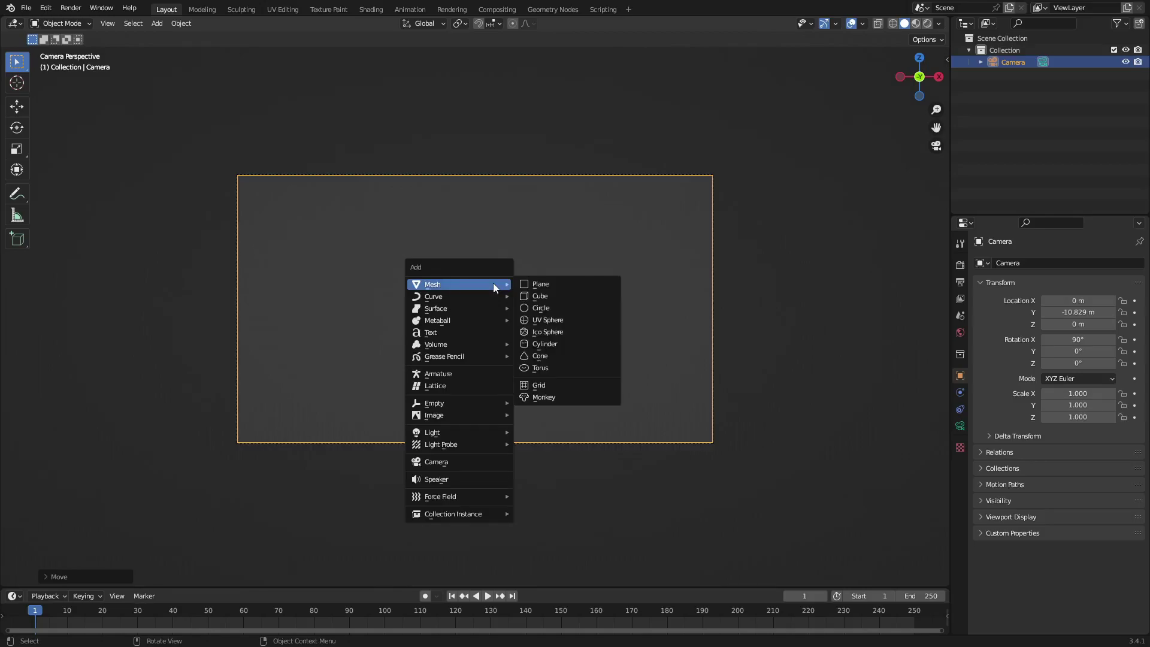
{"action": "left_click", "coordinate": [563, 283]}
{"action": "type", "text": "r"}
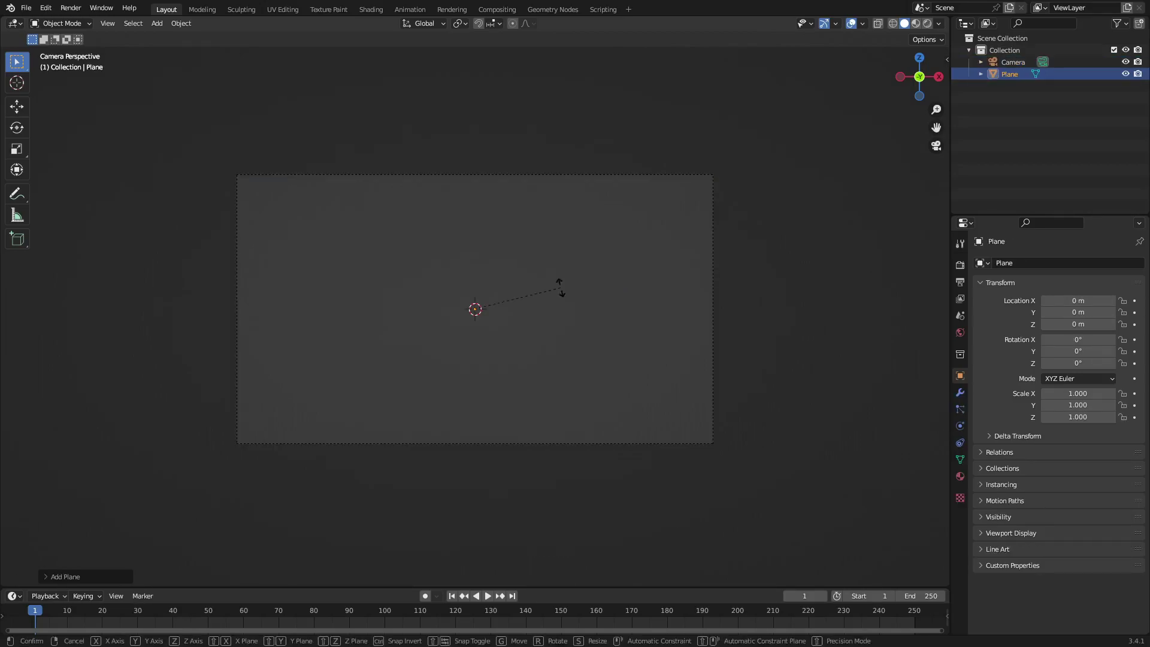
{"action": "type", "text": "x90"}
{"action": "key", "text": "Return"}
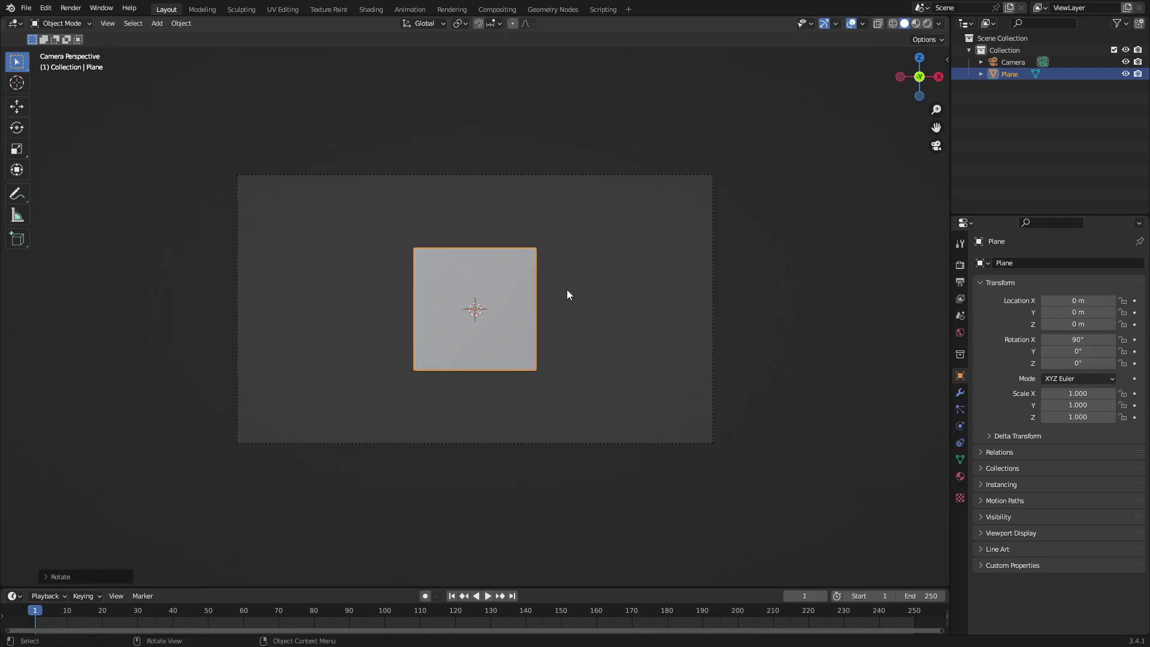
- Scale the plane down uniformly to about 0.702 in the camera view
{"action": "scroll", "coordinate": [453, 310], "scroll_direction": "up", "scroll_amount": 3}
{"action": "middle_click_drag", "start_coordinate": [340, 278], "coordinate": [442, 332]}
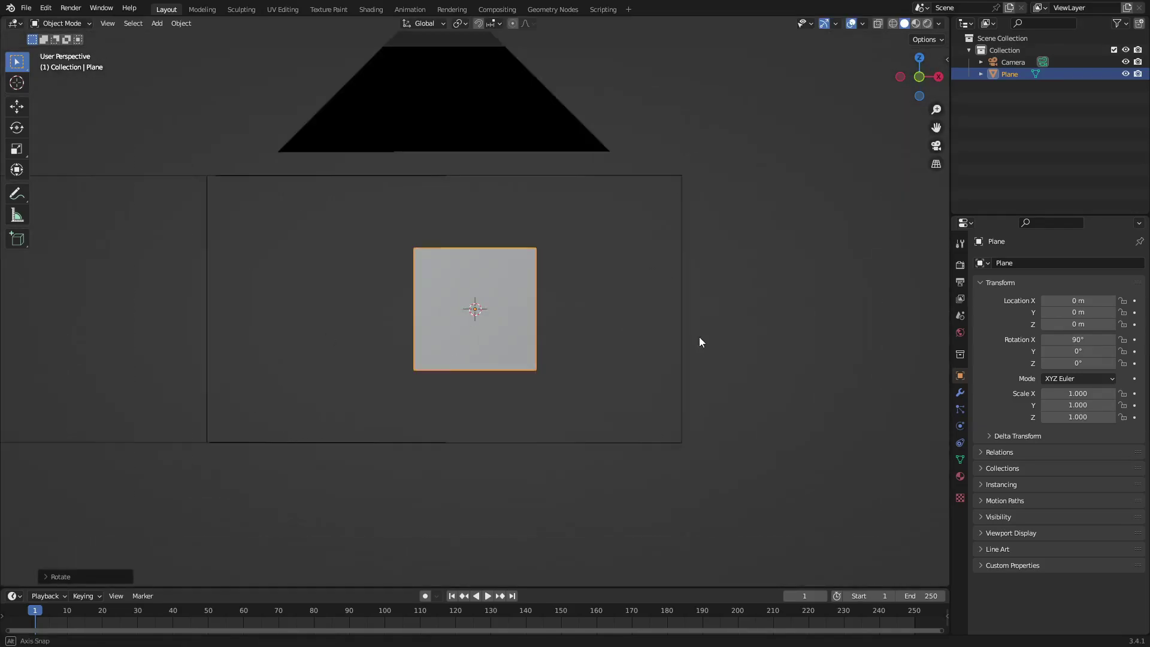
{"action": "key", "text": "KP_0"}
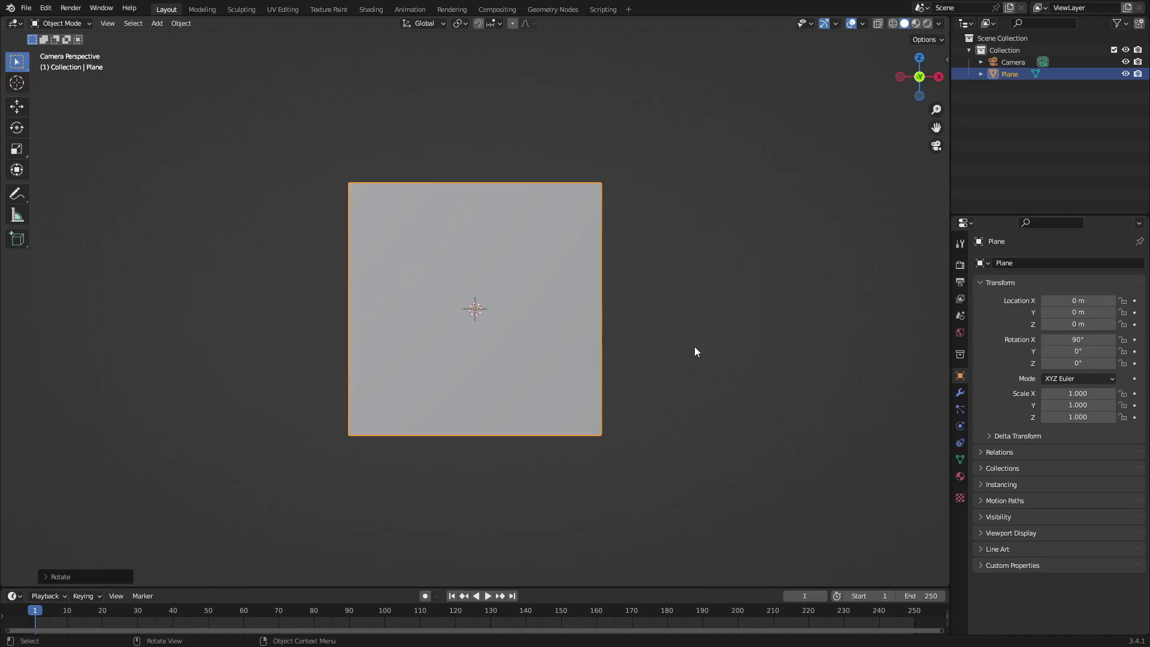
{"action": "key", "text": "Home"}
{"action": "key", "text": "s"}
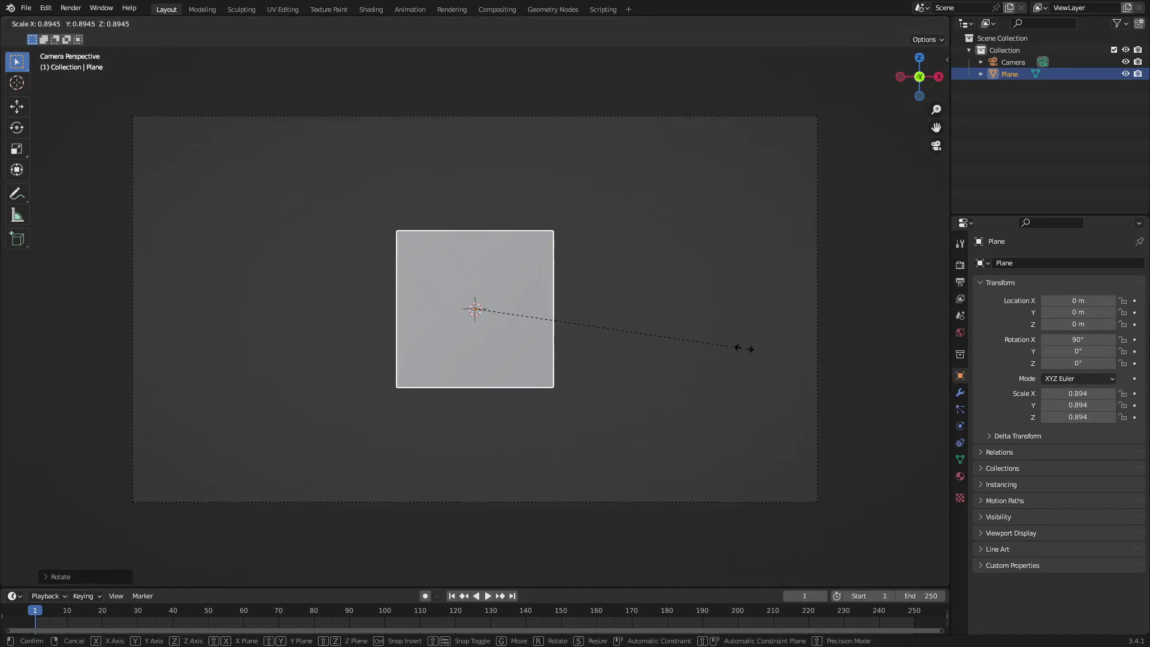
{"action": "left_click", "coordinate": [681, 356]}
{"action": "scroll", "coordinate": [533, 359], "scroll_direction": "up", "scroll_amount": 2}
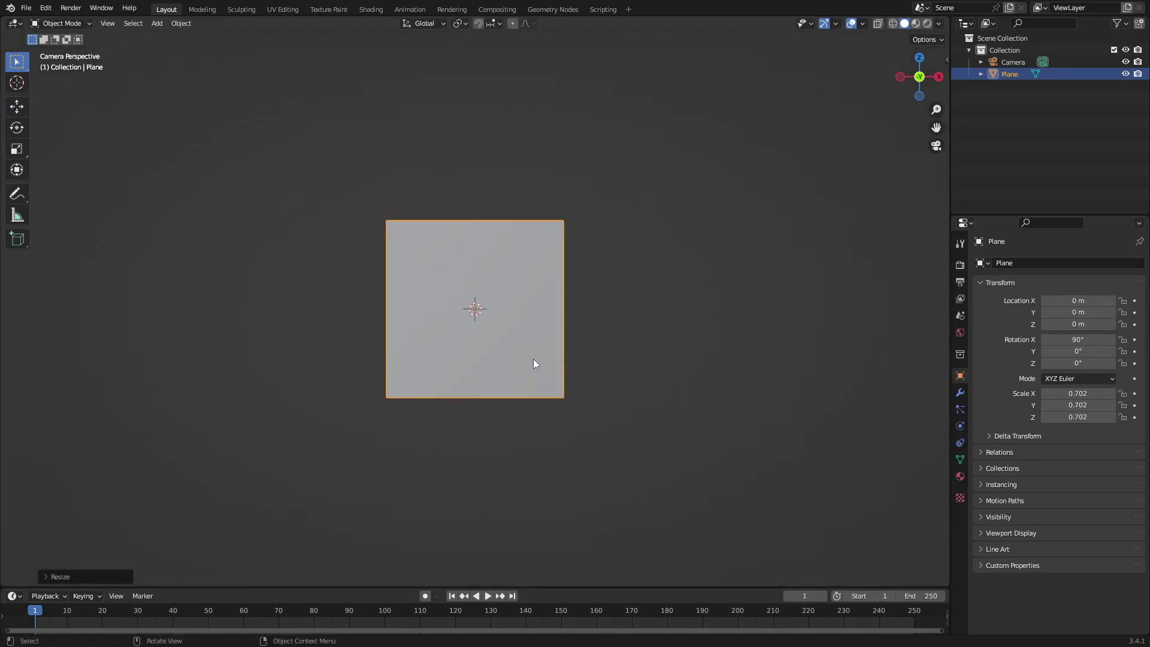
- In Edit Mode, add one vertical loop cut through the middle of the plane
{"action": "key", "text": "Tab"}
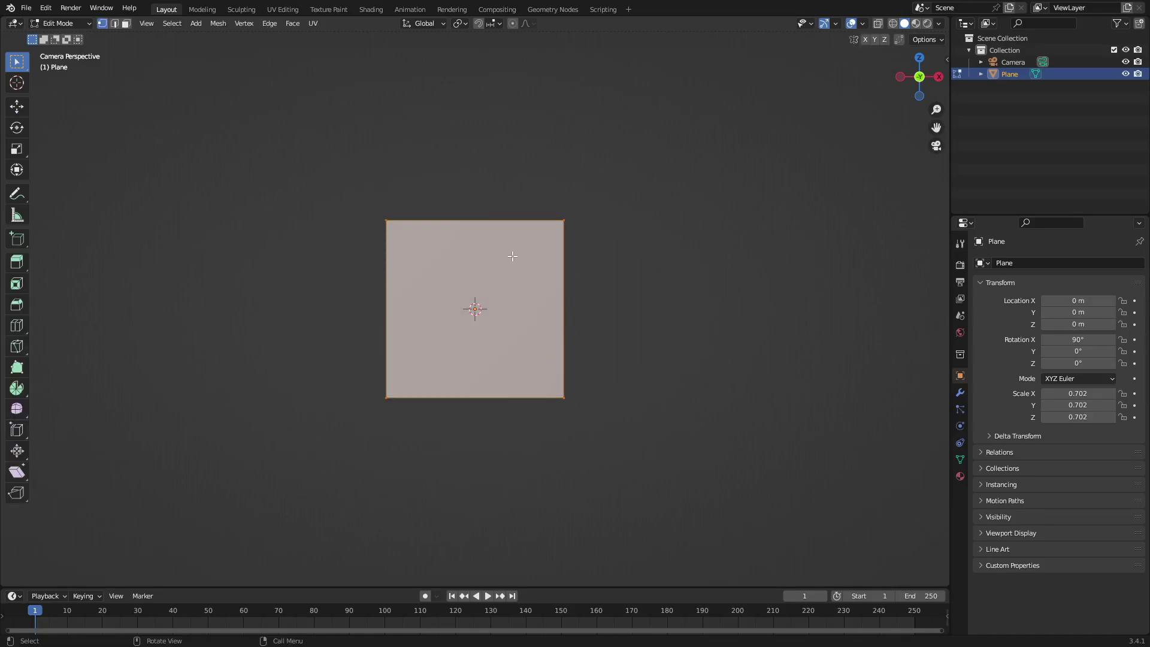
{"action": "left_click_drag", "start_coordinate": [713, 261], "coordinate": [448, 191]}
{"action": "left_click_drag", "start_coordinate": [326, 165], "coordinate": [668, 234]}
{"action": "left_click_drag", "start_coordinate": [302, 152], "coordinate": [681, 247]}
{"action": "left_click_drag", "start_coordinate": [344, 175], "coordinate": [679, 230]}
{"action": "left_click", "coordinate": [19, 333]}
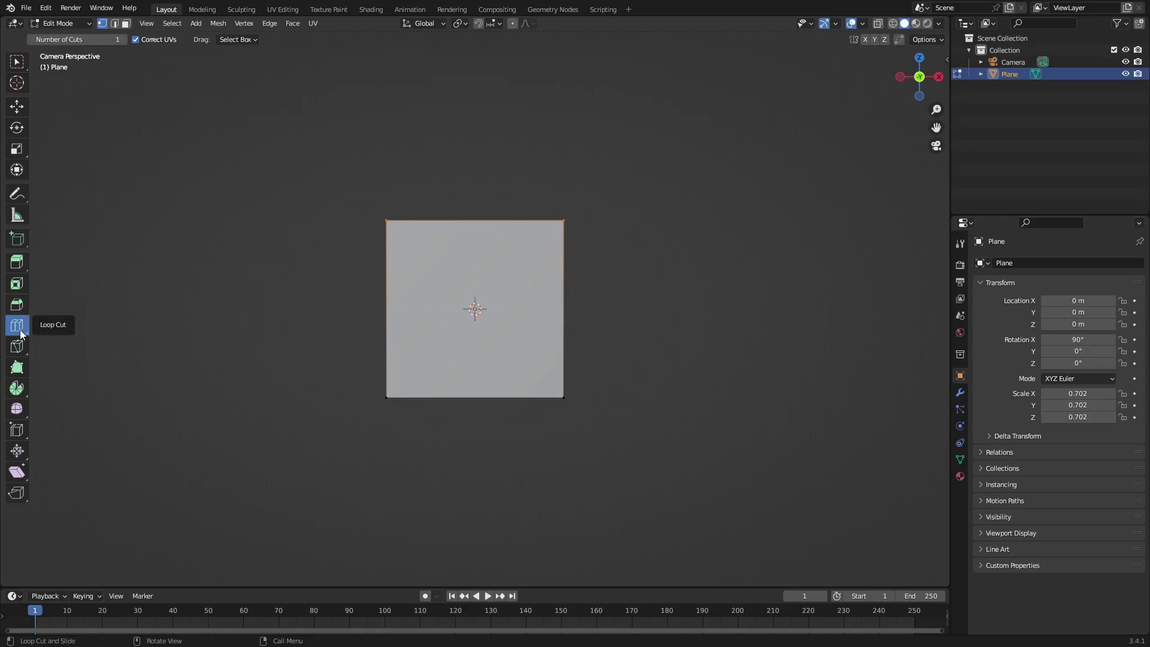
{"action": "left_click", "coordinate": [478, 398]}
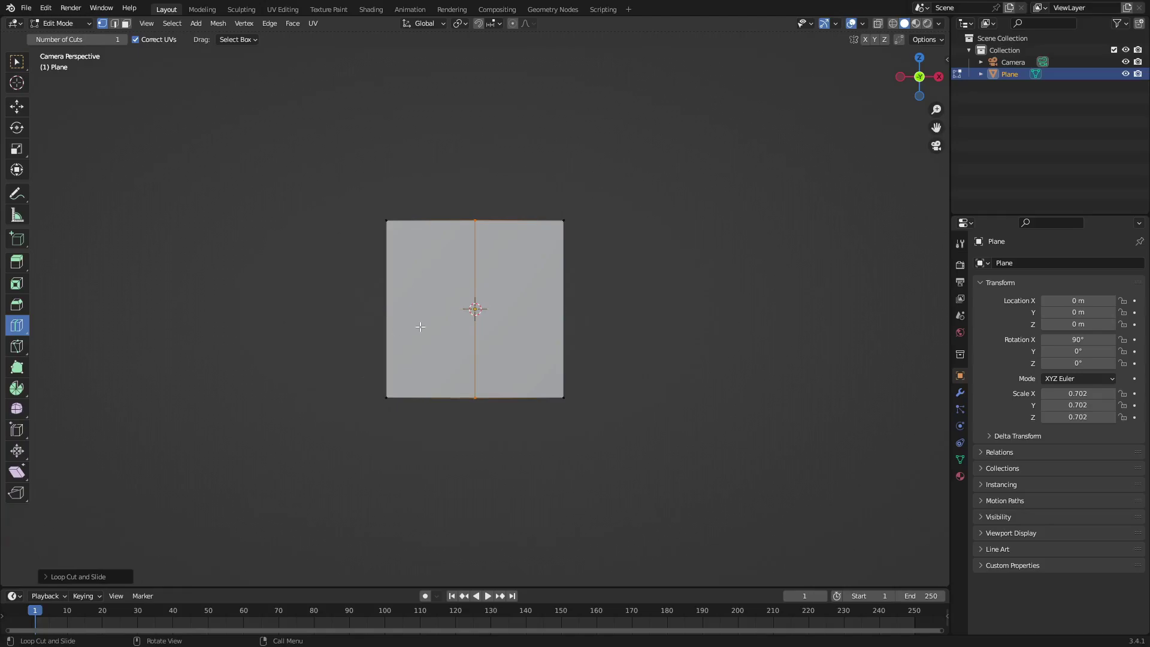
{"action": "scroll", "coordinate": [490, 358], "scroll_direction": "up", "scroll_amount": 2}
{"action": "scroll", "coordinate": [490, 359], "scroll_direction": "up", "scroll_amount": 1}
- Check the two halves of the plane by selecting each face in turn with face selection
{"action": "left_click", "coordinate": [17, 61]}
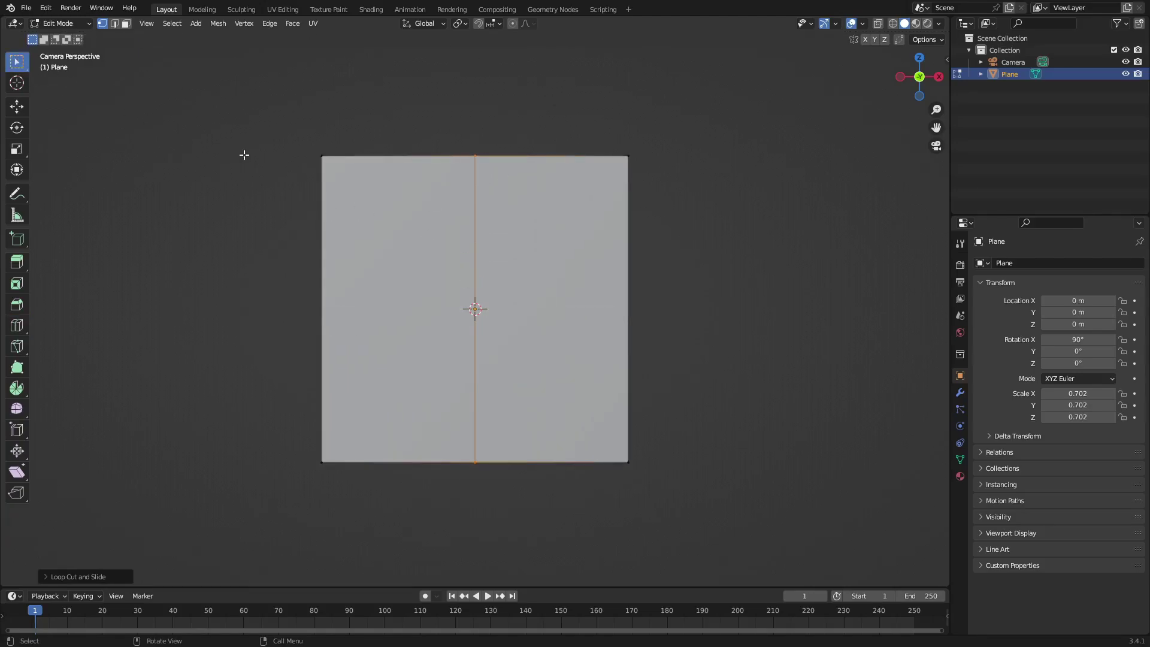
{"action": "left_click", "coordinate": [244, 154]}
{"action": "left_click", "coordinate": [126, 23]}
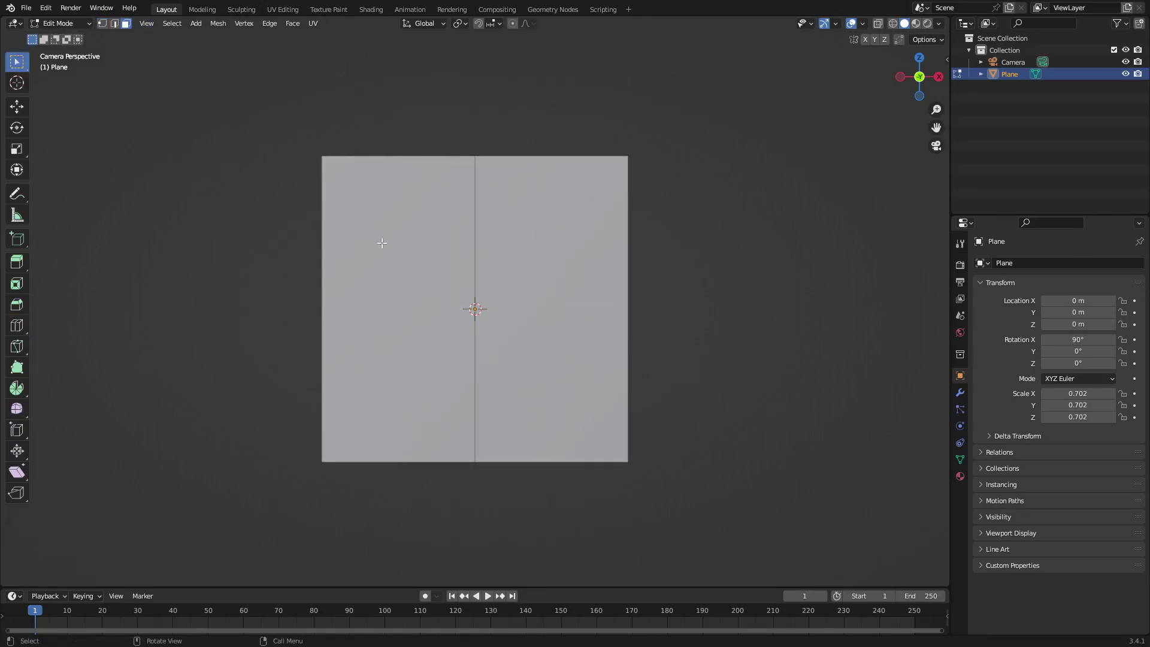
{"action": "left_click", "coordinate": [382, 243]}
{"action": "left_click", "coordinate": [538, 264]}
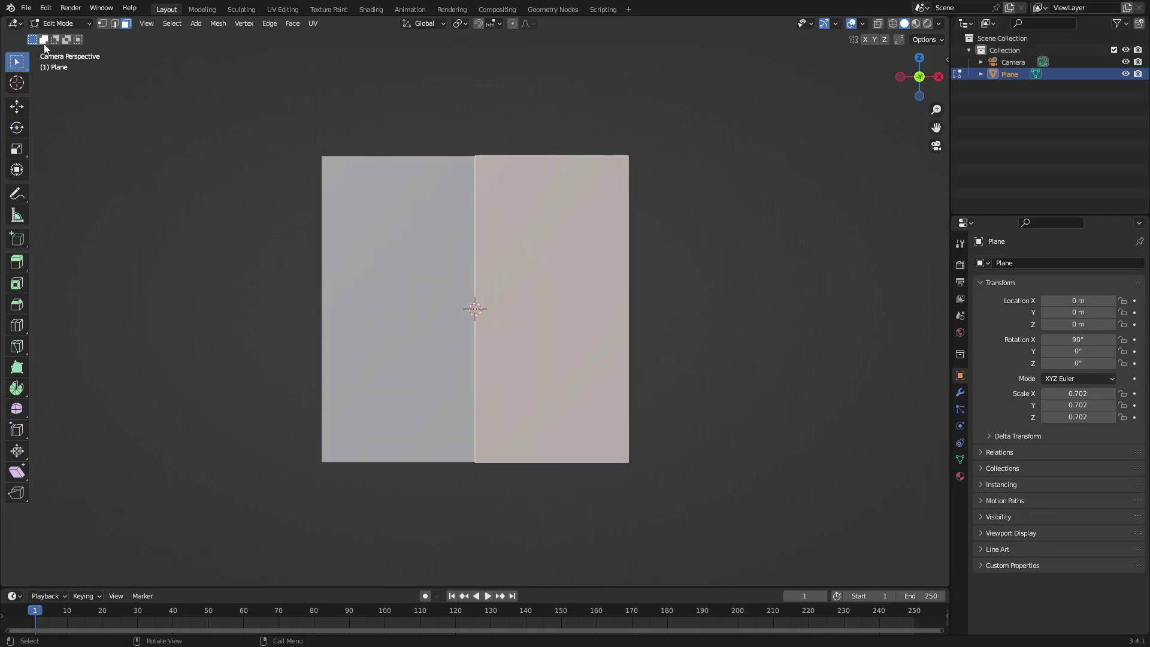
- Select the plane's three top vertices and scale them outward along X to form a trapezoid
{"action": "left_click", "coordinate": [103, 23]}
{"action": "left_click_drag", "start_coordinate": [288, 136], "coordinate": [809, 225]}
{"action": "left_click_drag", "start_coordinate": [250, 72], "coordinate": [758, 241]}
{"action": "scroll", "coordinate": [644, 269], "scroll_direction": "down", "scroll_amount": 4}
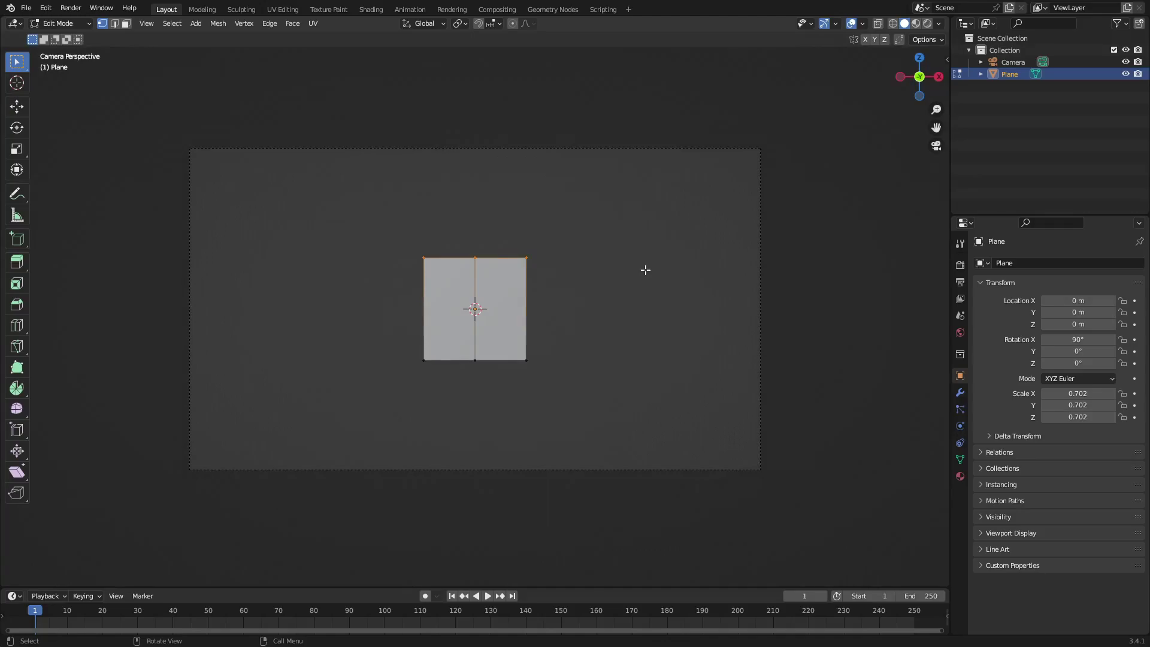
{"action": "scroll", "coordinate": [644, 270], "scroll_direction": "up", "scroll_amount": 4}
{"action": "key", "text": "s"}
{"action": "key", "text": "x"}
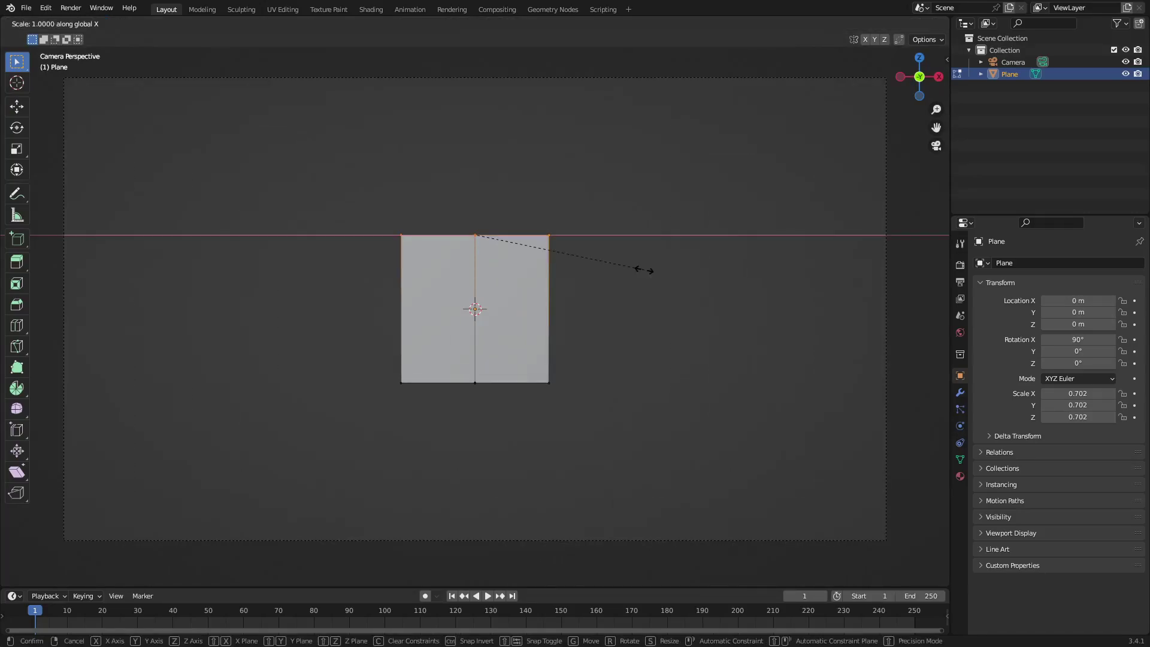
{"action": "left_click", "coordinate": [753, 273]}
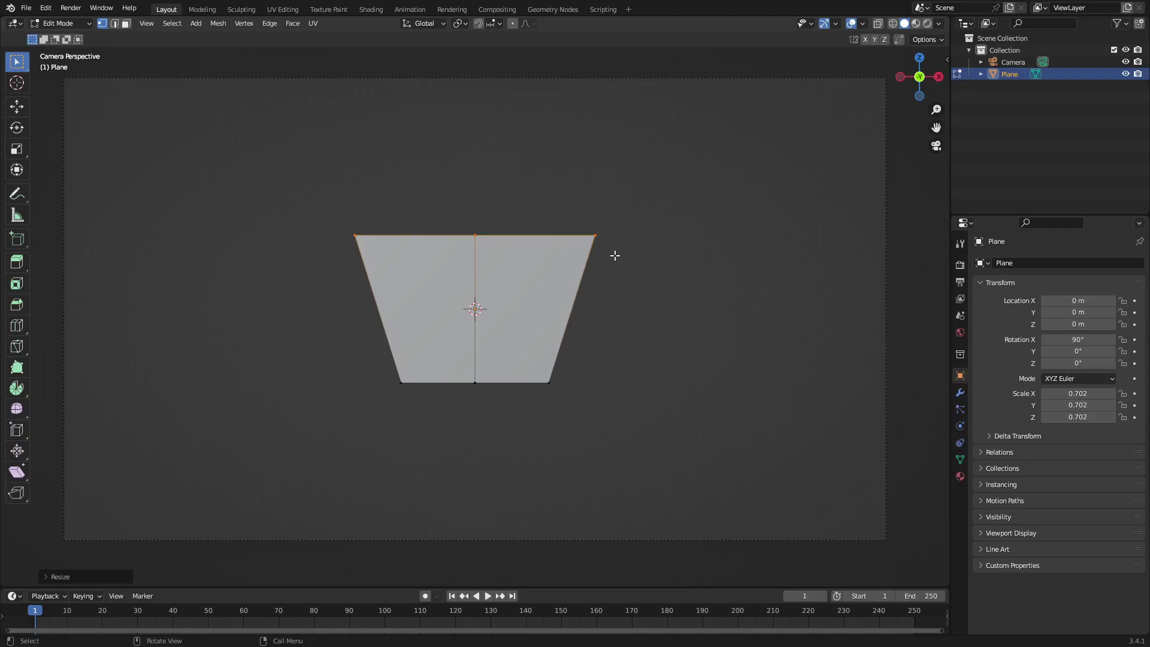
{"action": "left_click_drag", "start_coordinate": [228, 177], "coordinate": [423, 433]}
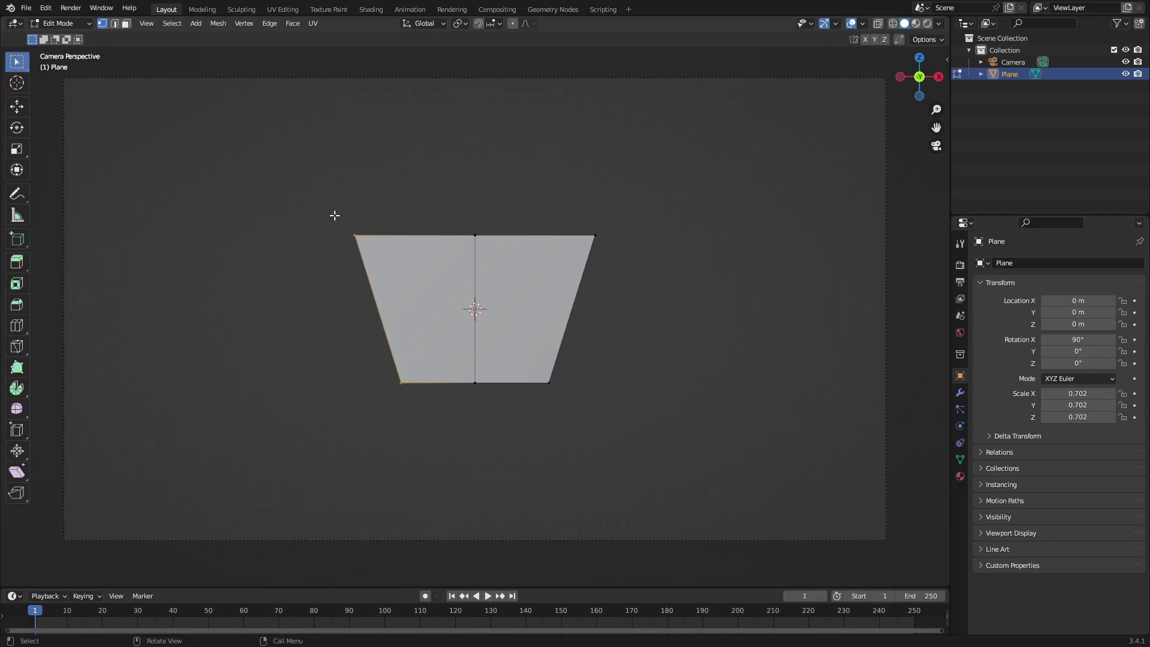
{"action": "left_click_drag", "start_coordinate": [260, 180], "coordinate": [399, 412]}
{"action": "left_click_drag", "start_coordinate": [257, 160], "coordinate": [423, 473]}
{"action": "left_click_drag", "start_coordinate": [751, 413], "coordinate": [514, 174]}
{"action": "key", "text": "s"}
{"action": "key", "text": "x"}
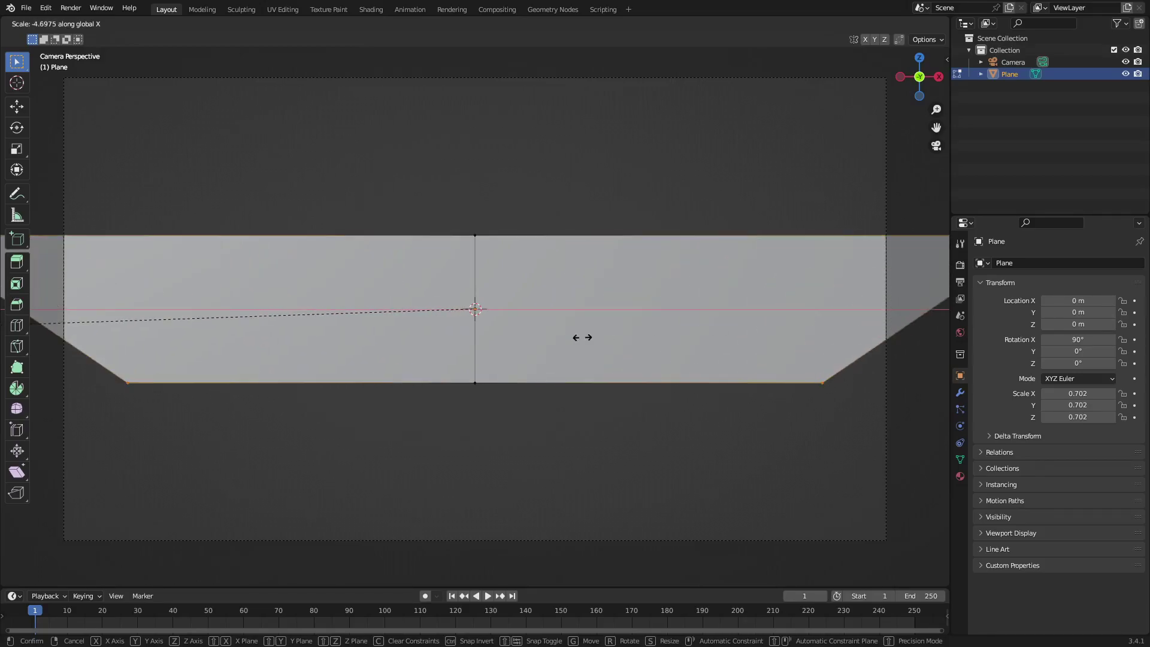
{"action": "key", "text": "Escape"}
{"action": "left_click", "coordinate": [462, 24]}
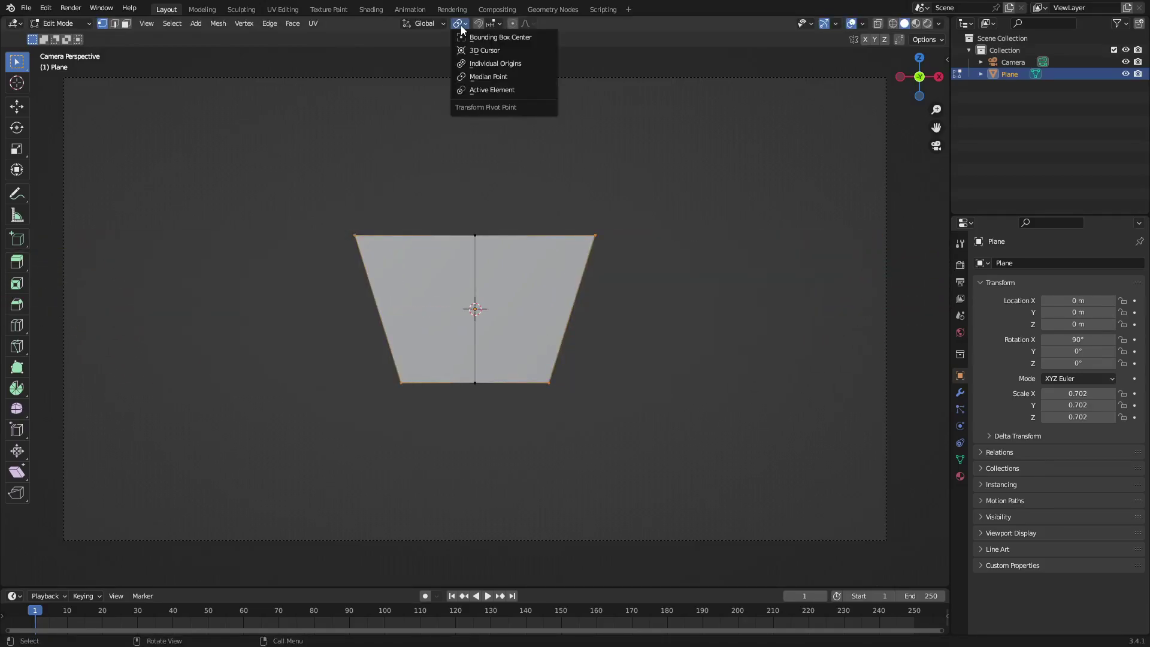
{"action": "left_click", "coordinate": [461, 26]}
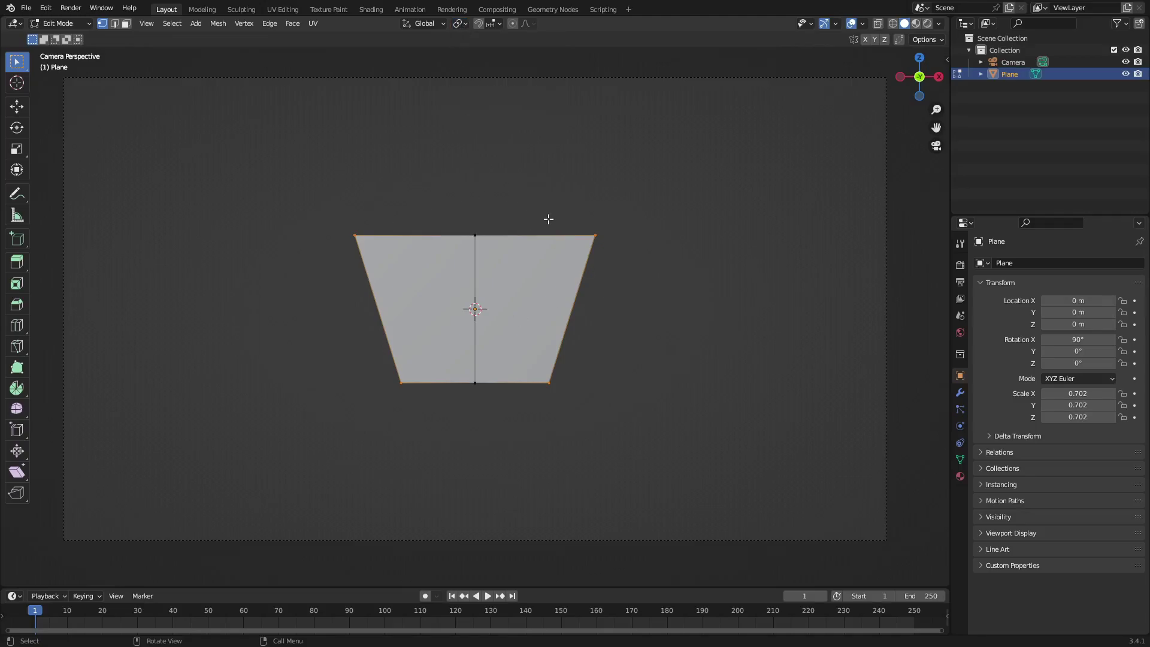
- Select the two vertices on the trapezoid's left side and move them -1 m along the X axis
{"action": "left_click_drag", "start_coordinate": [257, 174], "coordinate": [433, 443]}
{"action": "key", "text": "s"}
{"action": "key", "text": "x"}
{"action": "key", "text": "Escape"}
{"action": "key", "text": "g"}
{"action": "key", "text": "x"}
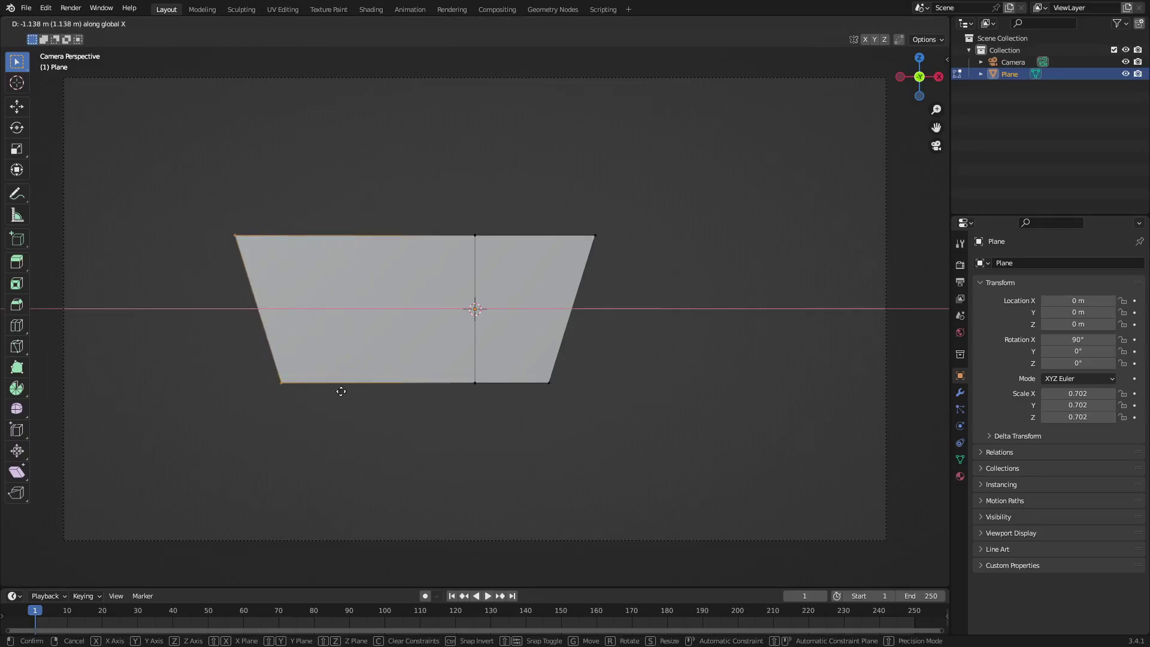
{"action": "key", "text": "1"}
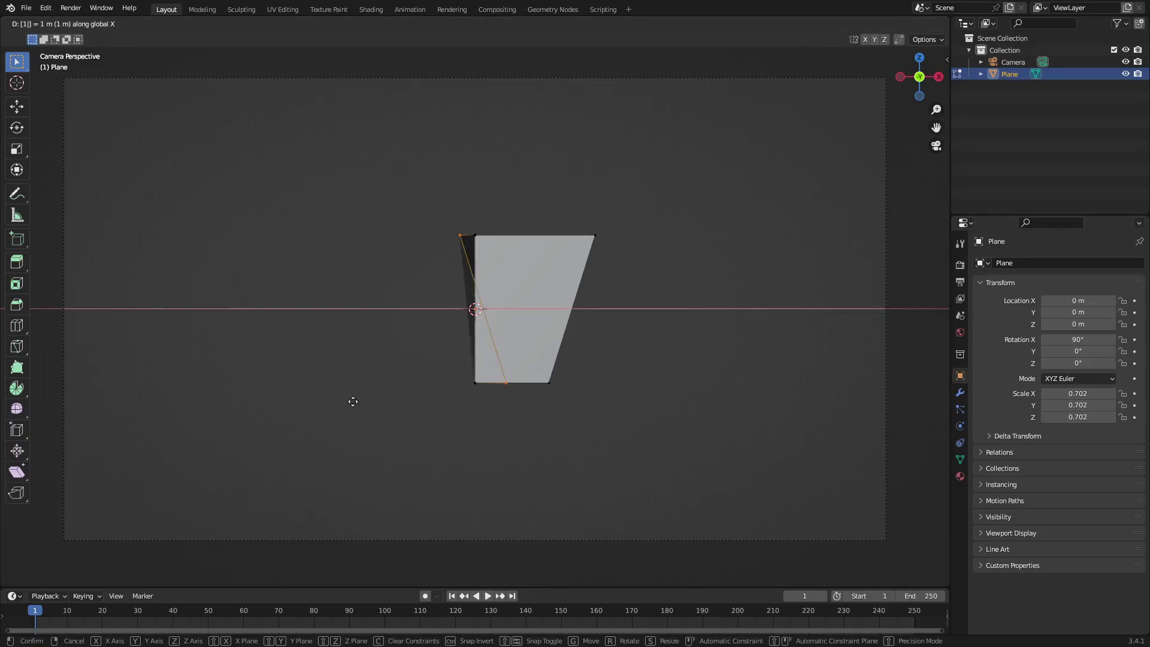
{"action": "key", "text": "minus"}
{"action": "key", "text": "Return"}
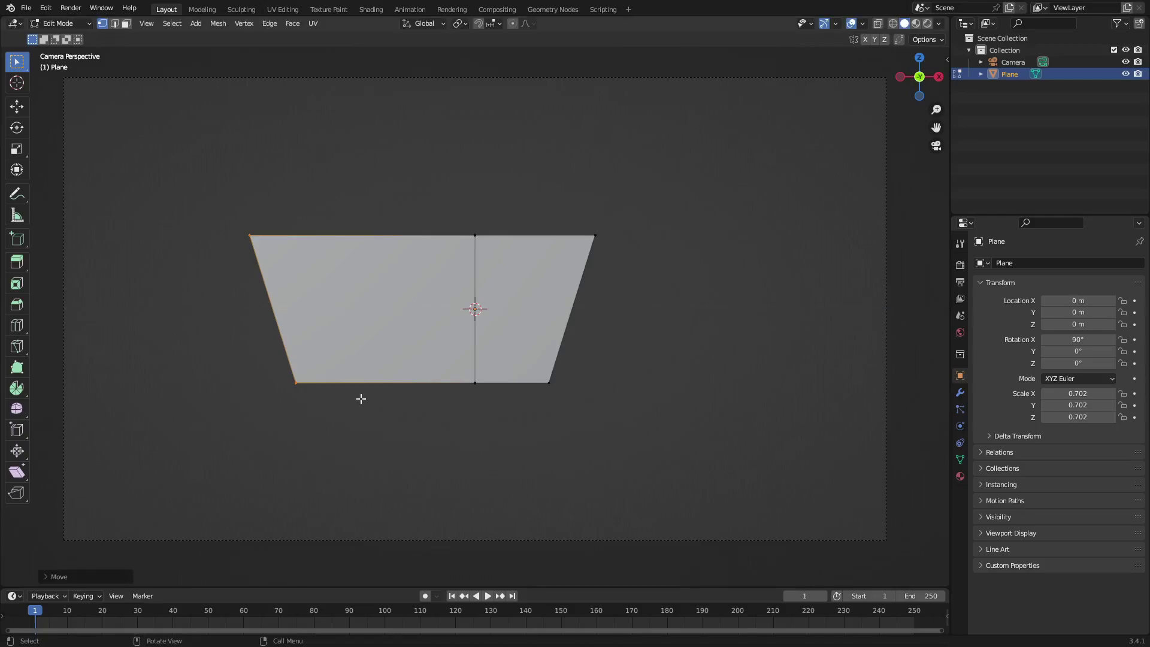
- Select the two vertices on the trapezoid's right side
{"action": "left_click_drag", "start_coordinate": [711, 425], "coordinate": [539, 225]}
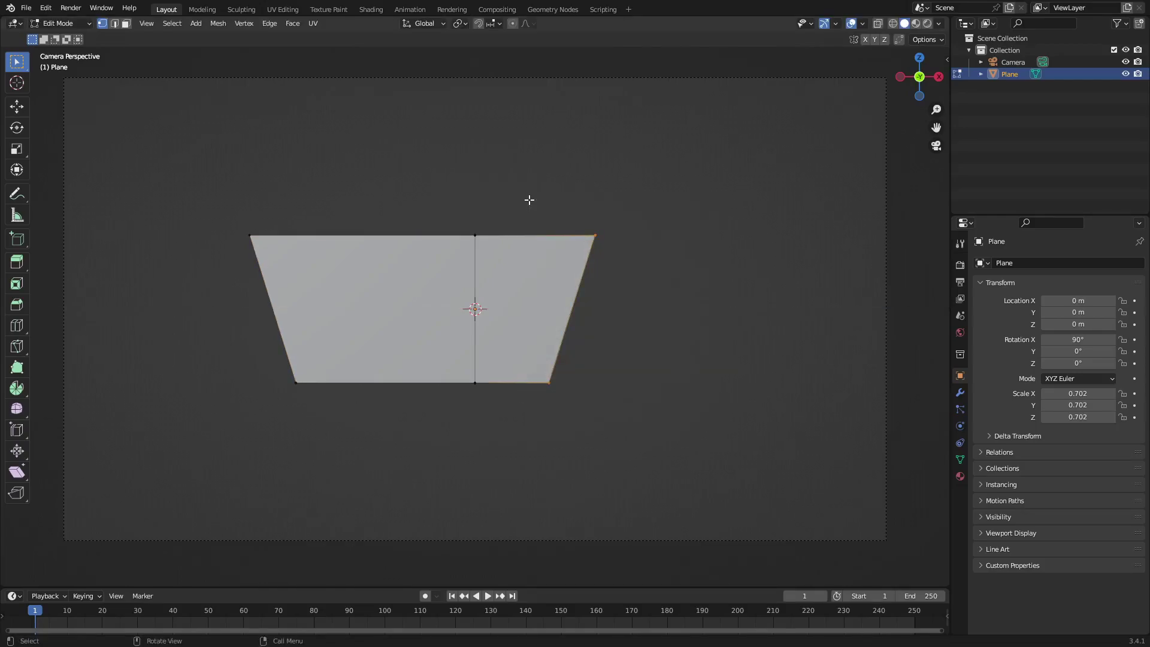
{"action": "key", "text": "s"}
{"action": "type", "text": "x"}
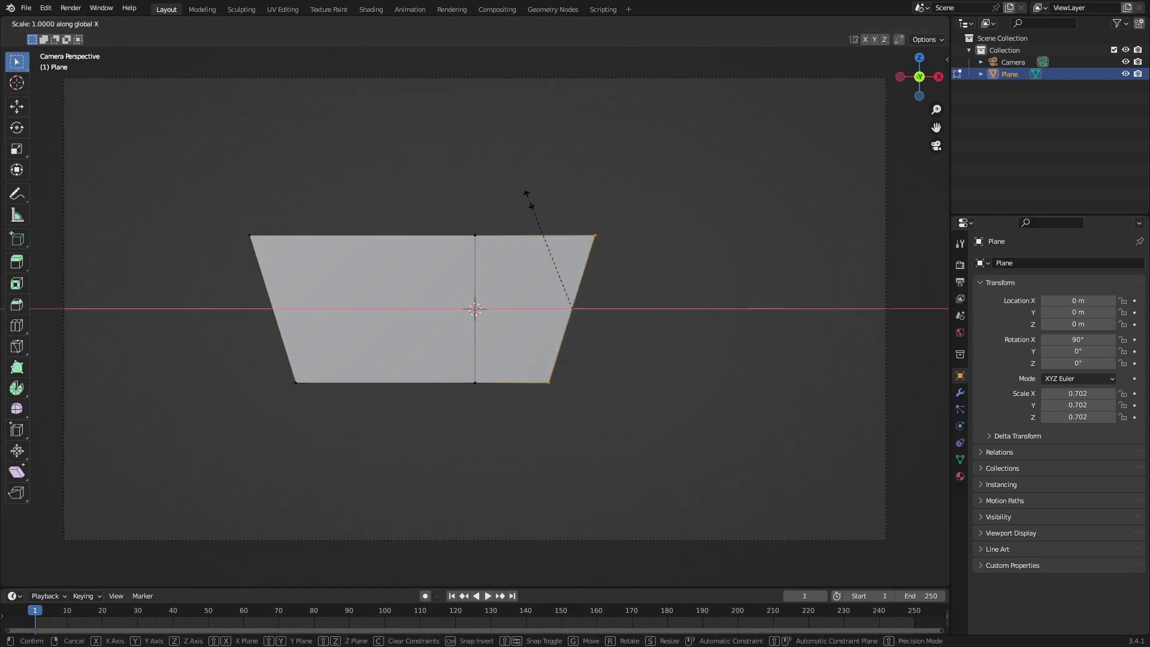
{"action": "type", "text": "1"}
{"action": "key", "text": "minus"}
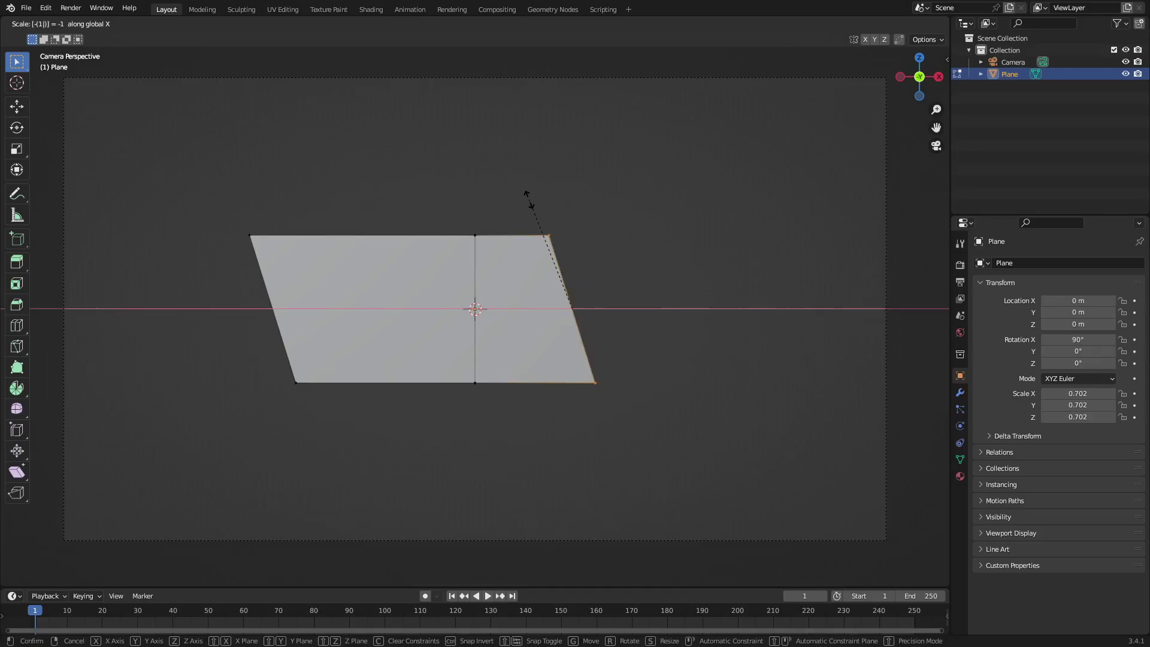
{"action": "key", "text": "Return"}
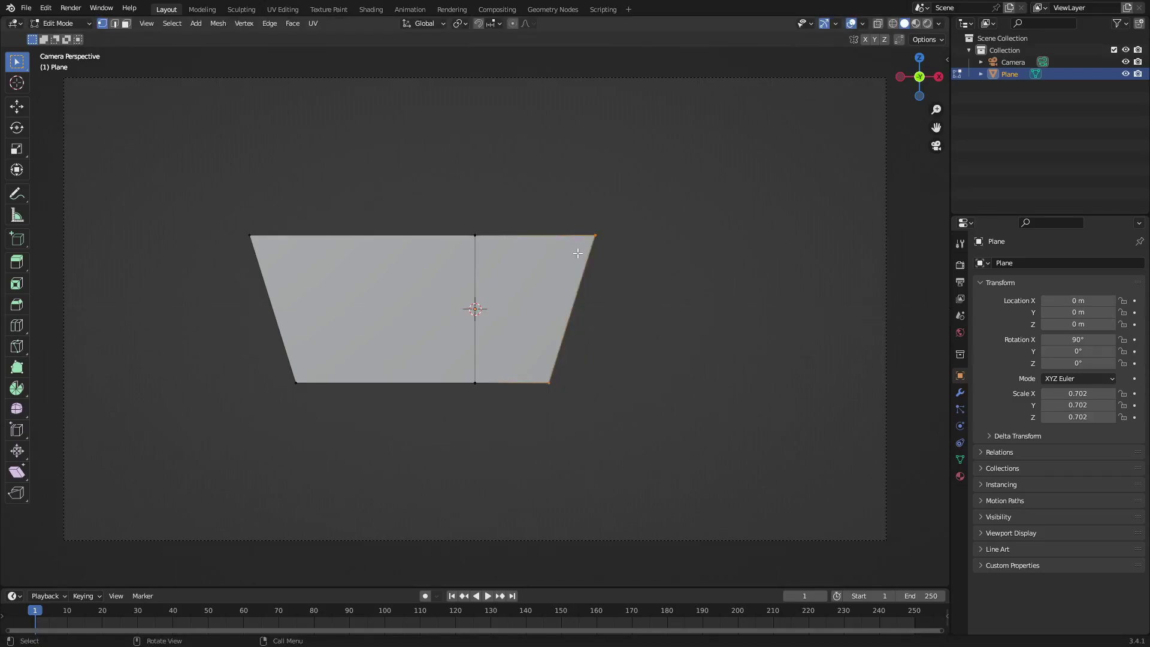
{"action": "key", "text": "g"}
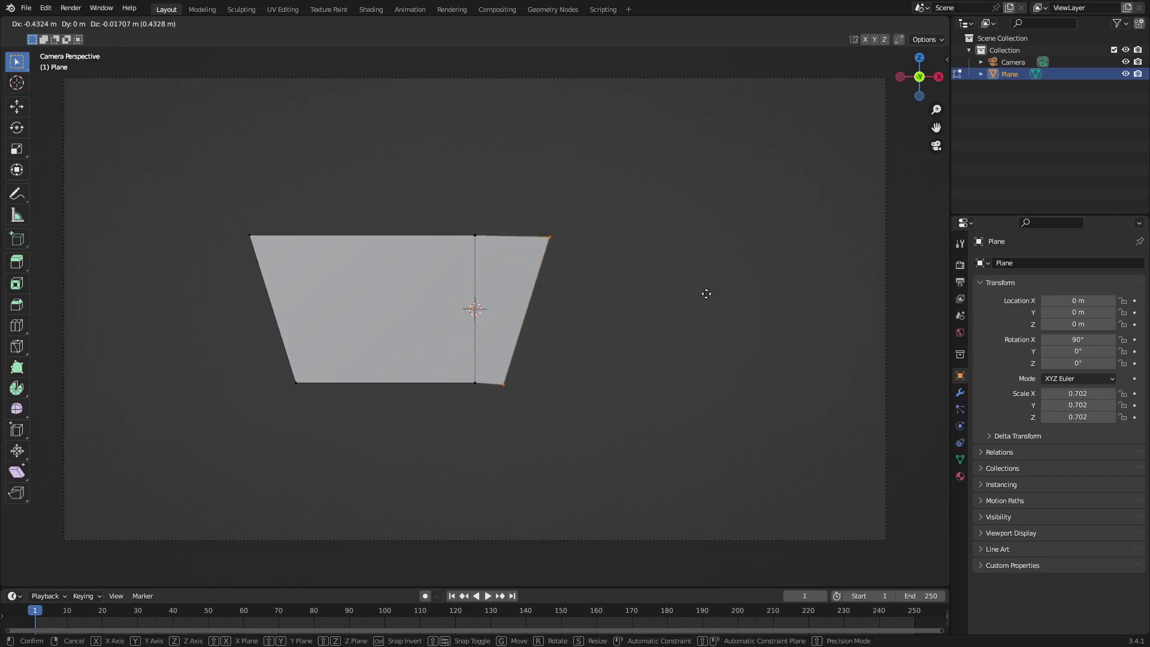
{"action": "key", "text": "x"}
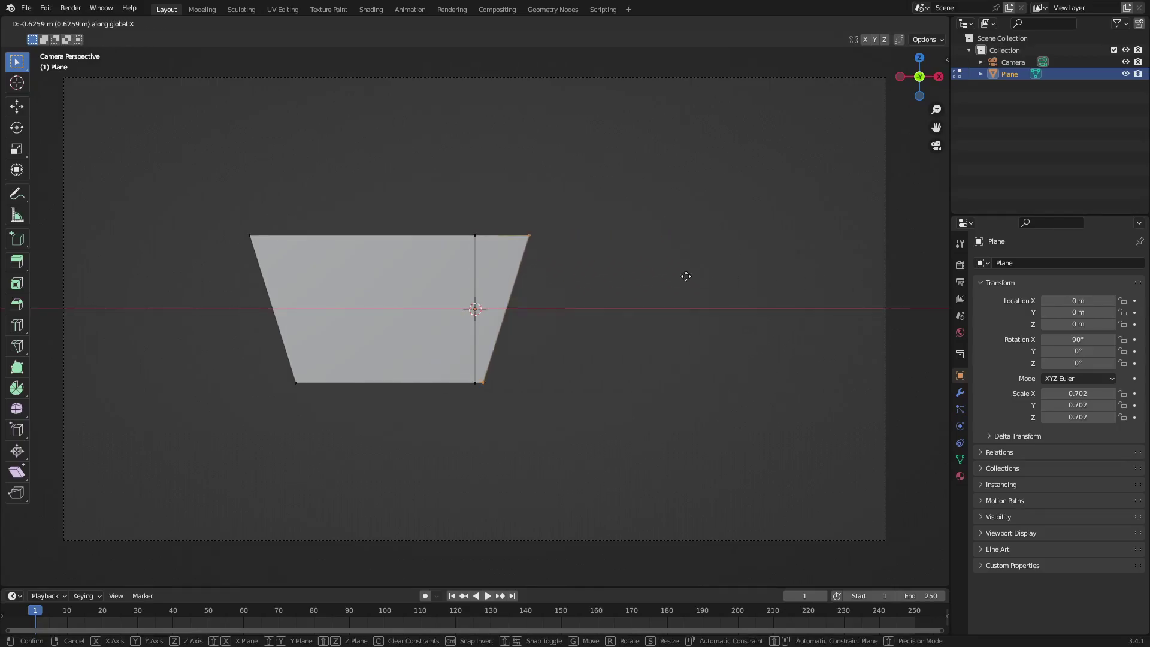
{"action": "key", "text": "Escape"}
- Move the two selected right-side vertices 1 m along the X axis and return to Object Mode
{"action": "key", "text": "g"}
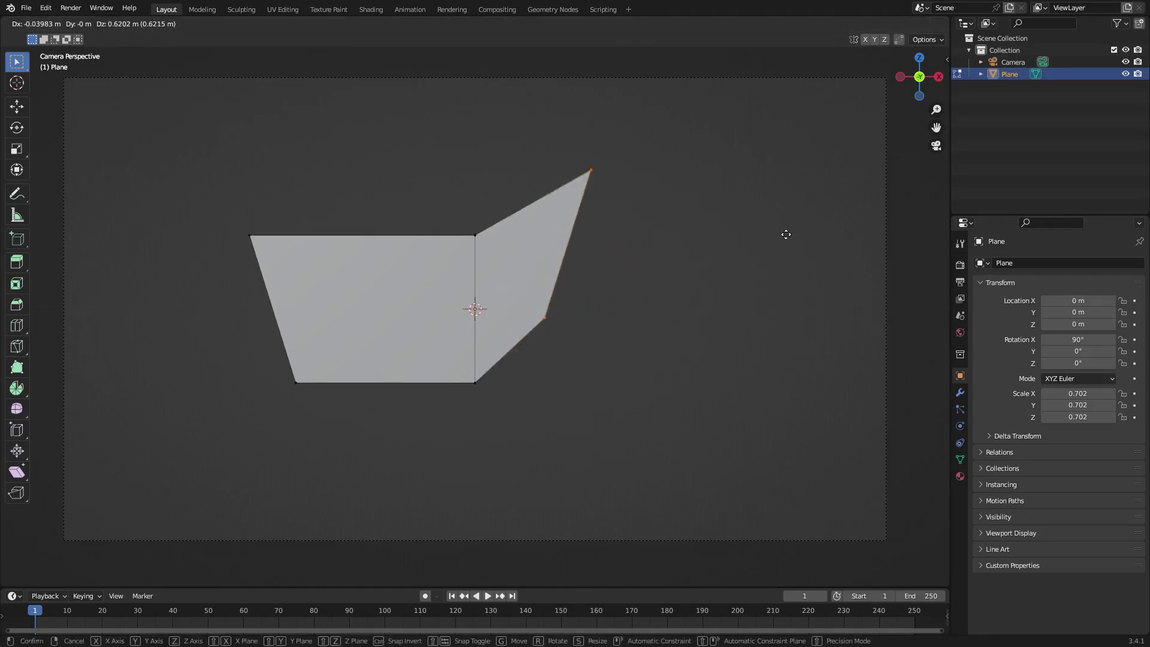
{"action": "key", "text": "x"}
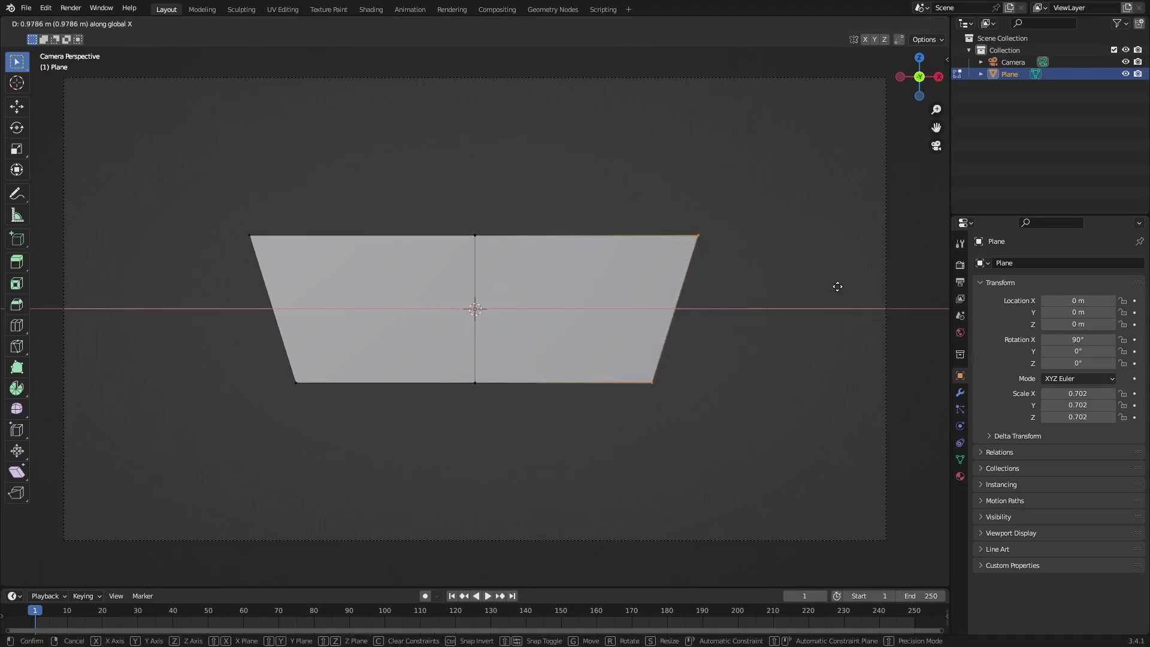
{"action": "type", "text": "1"}
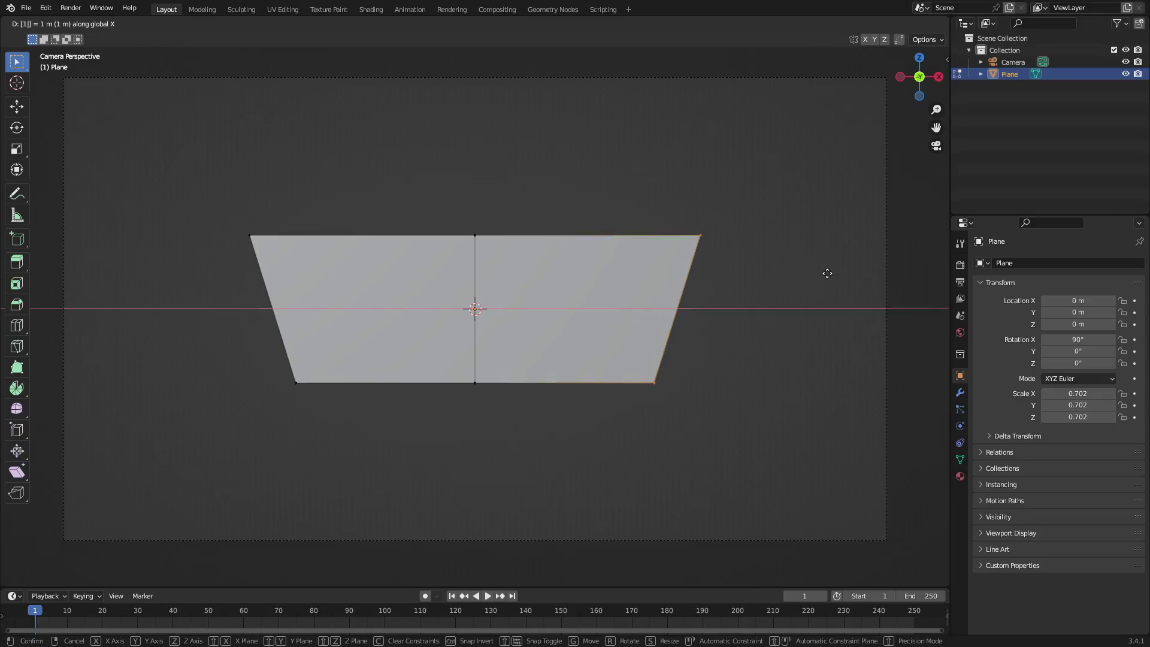
{"action": "key", "text": "Return"}
{"action": "scroll", "coordinate": [506, 283], "scroll_direction": "up", "scroll_amount": 1}
{"action": "scroll", "coordinate": [506, 283], "scroll_direction": "down", "scroll_amount": 6}
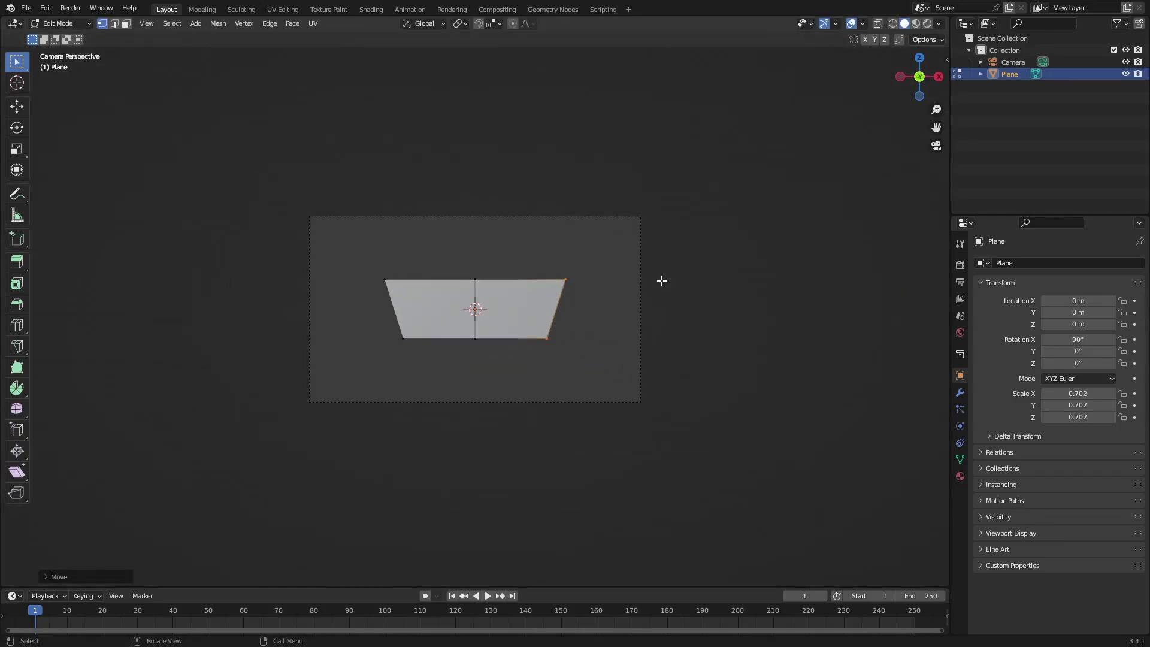
{"action": "scroll", "coordinate": [492, 294], "scroll_direction": "up", "scroll_amount": 5}
{"action": "scroll", "coordinate": [722, 265], "scroll_direction": "down", "scroll_amount": 2}
{"action": "scroll", "coordinate": [722, 267], "scroll_direction": "up", "scroll_amount": 1}
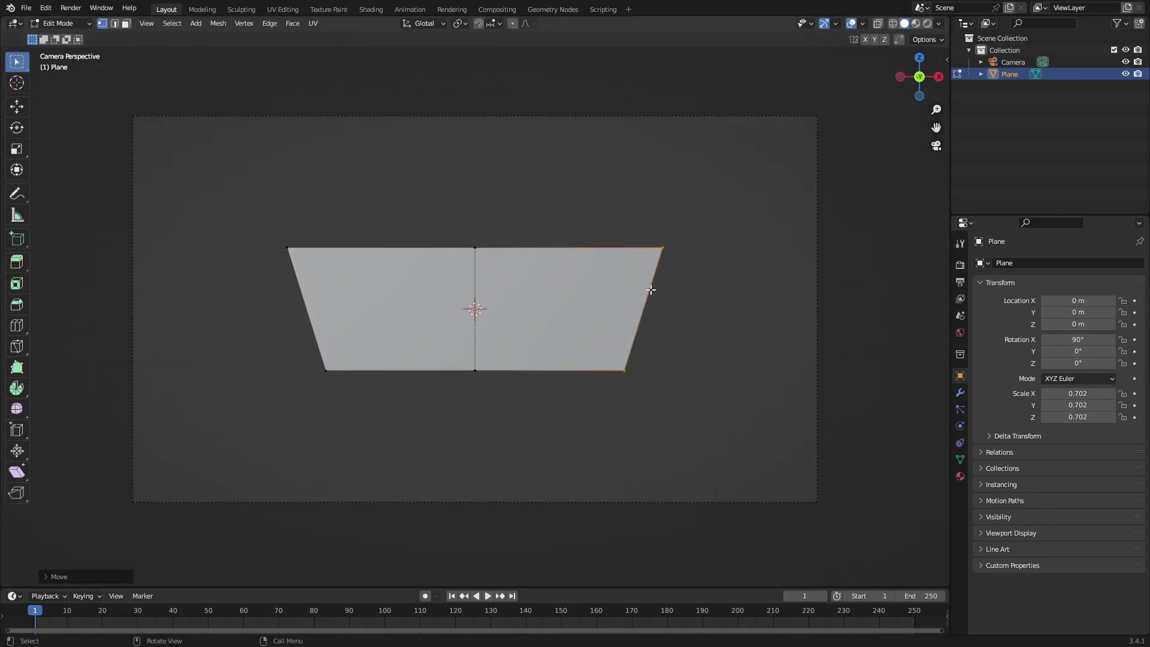
{"action": "key", "text": "Tab"}
{"action": "scroll", "coordinate": [651, 289], "scroll_direction": "down", "scroll_amount": 3}
{"action": "scroll", "coordinate": [651, 288], "scroll_direction": "up", "scroll_amount": 5}
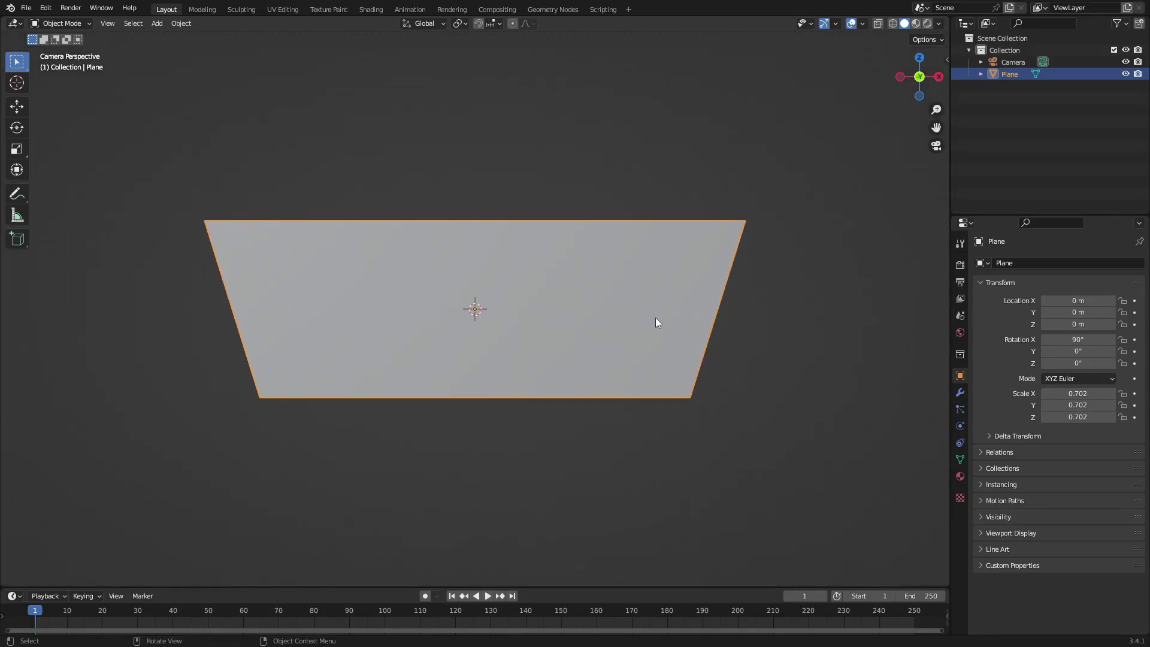
- Enlarge the timeline area, set the scene's start frame to 0 and make frame 0 the current frame
{"action": "left_click_drag", "start_coordinate": [342, 585], "coordinate": [345, 563]}
{"action": "left_click", "coordinate": [847, 574]}
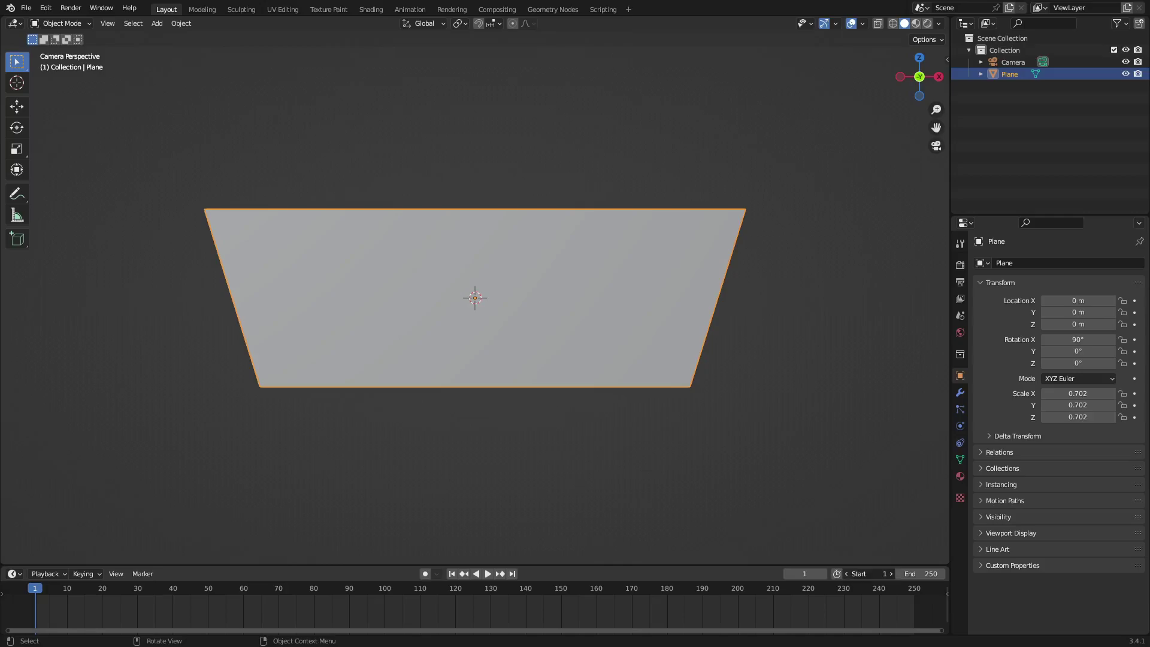
{"action": "left_click", "coordinate": [32, 590]}
- Add a Basis shape key and a second shape key to the plane, naming the second one "stretch"
{"action": "left_click", "coordinate": [960, 460]}
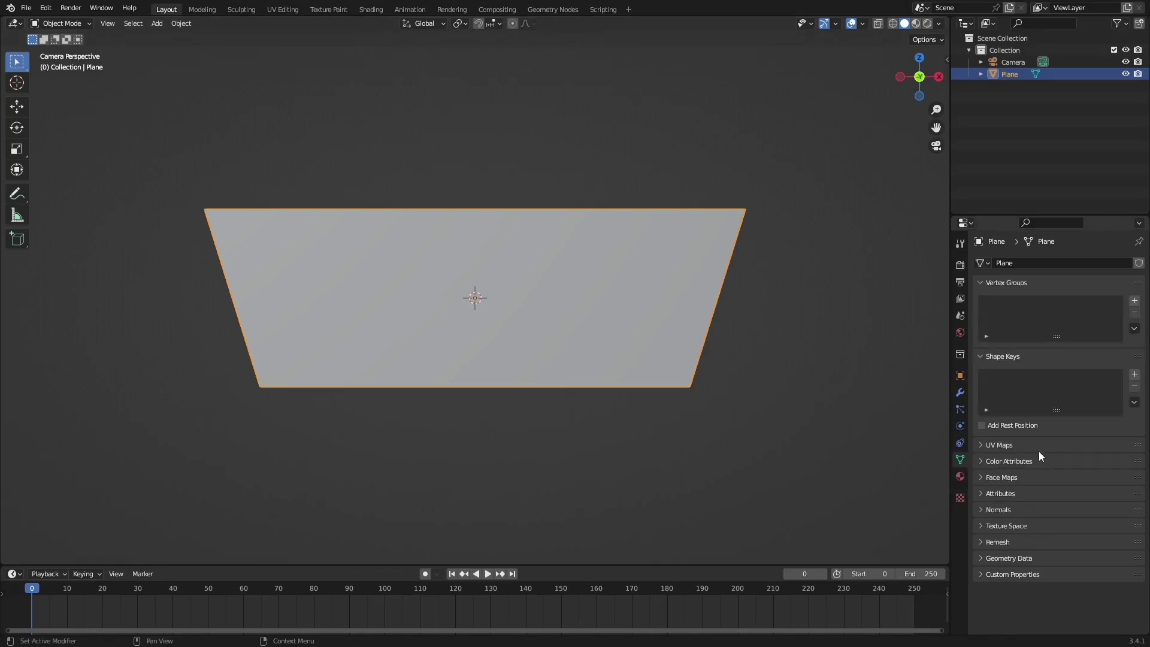
{"action": "left_click", "coordinate": [1136, 376]}
{"action": "left_click", "coordinate": [1136, 376]}
{"action": "double_click", "coordinate": [1019, 377]}
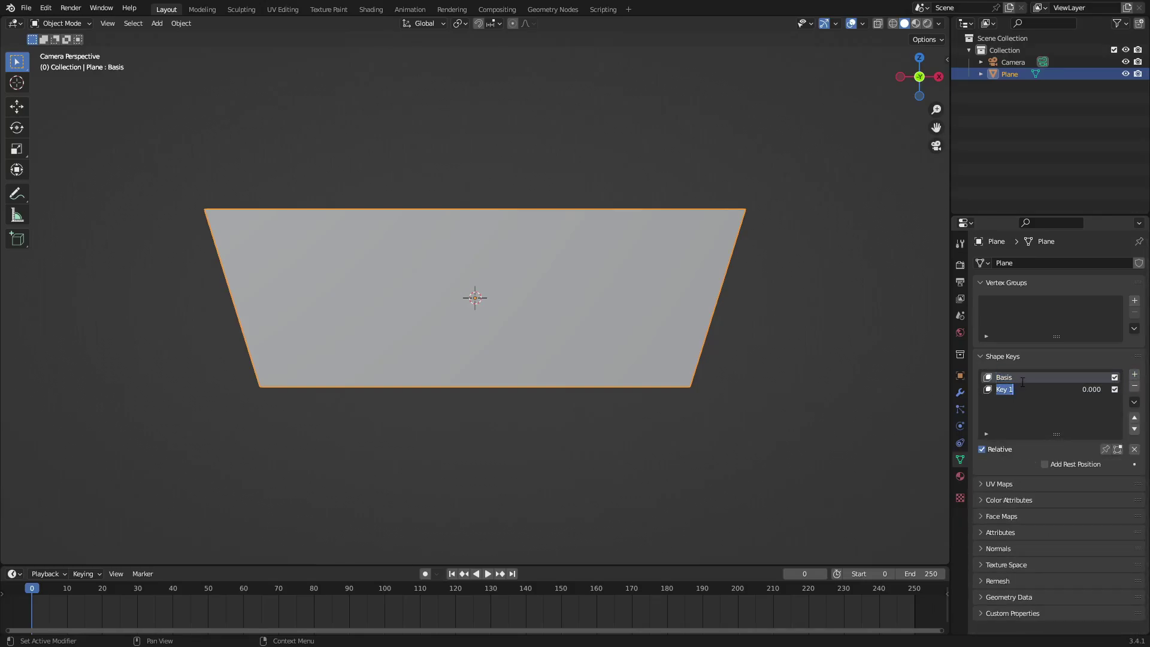
{"action": "type", "text": "stretch"}
{"action": "left_click", "coordinate": [1022, 386]}
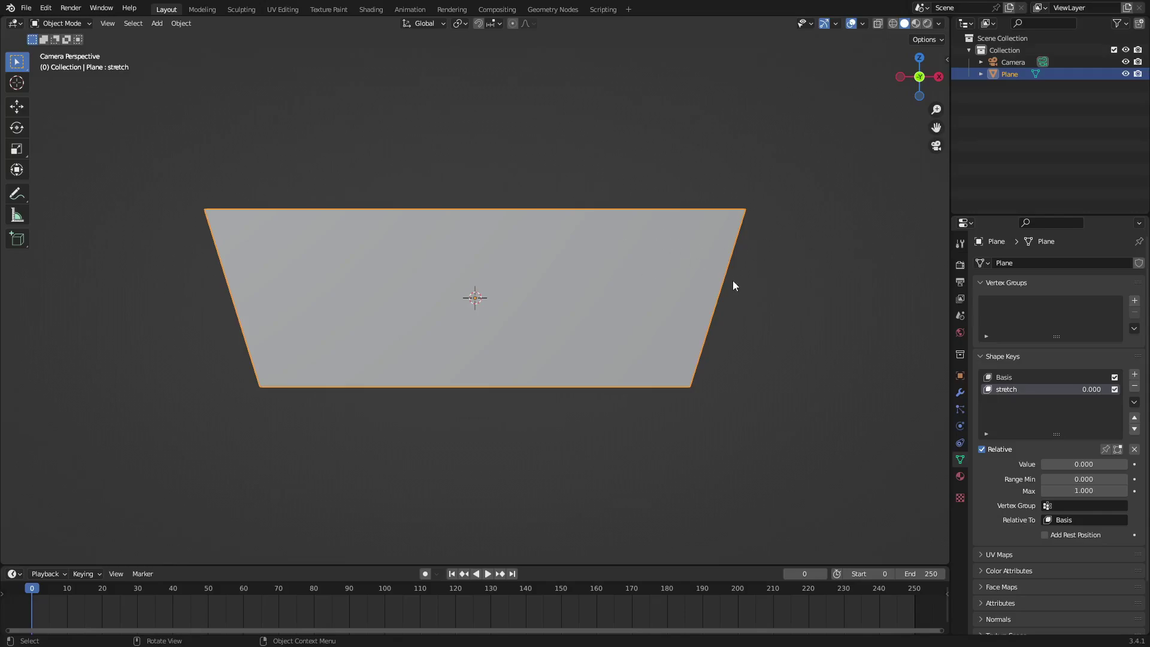
- With the stretch shape key active, enter Edit Mode and select the trapezoid's two right-side vertices
{"action": "key", "text": "Tab"}
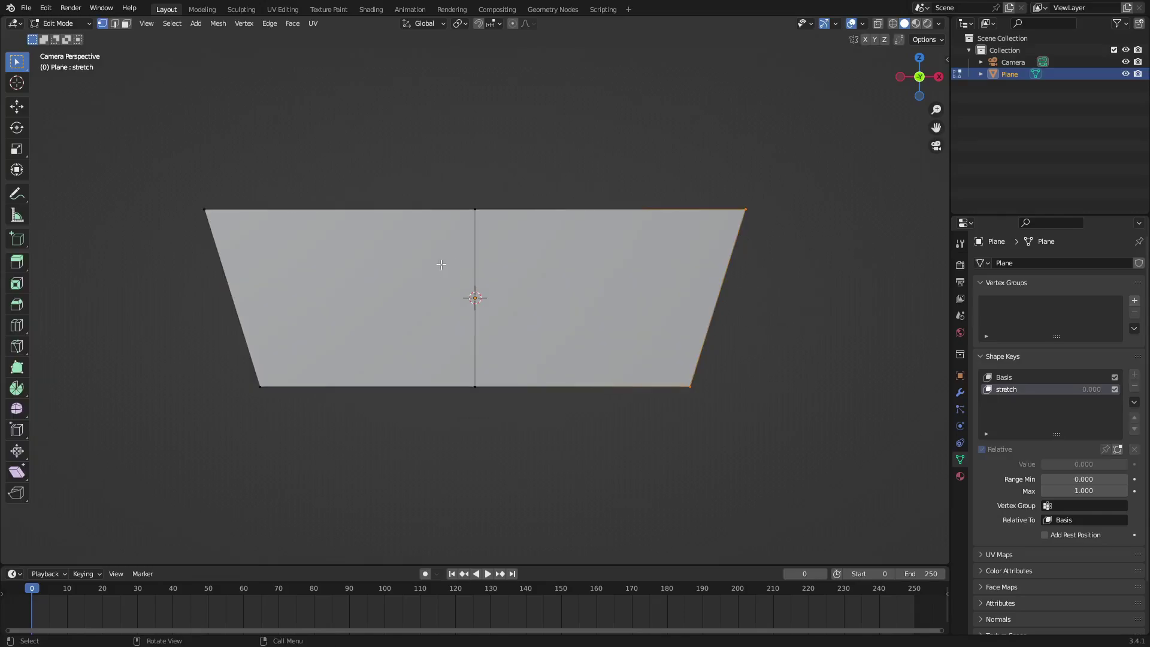
{"action": "left_click_drag", "start_coordinate": [804, 402], "coordinate": [664, 204]}
{"action": "key", "text": "g"}
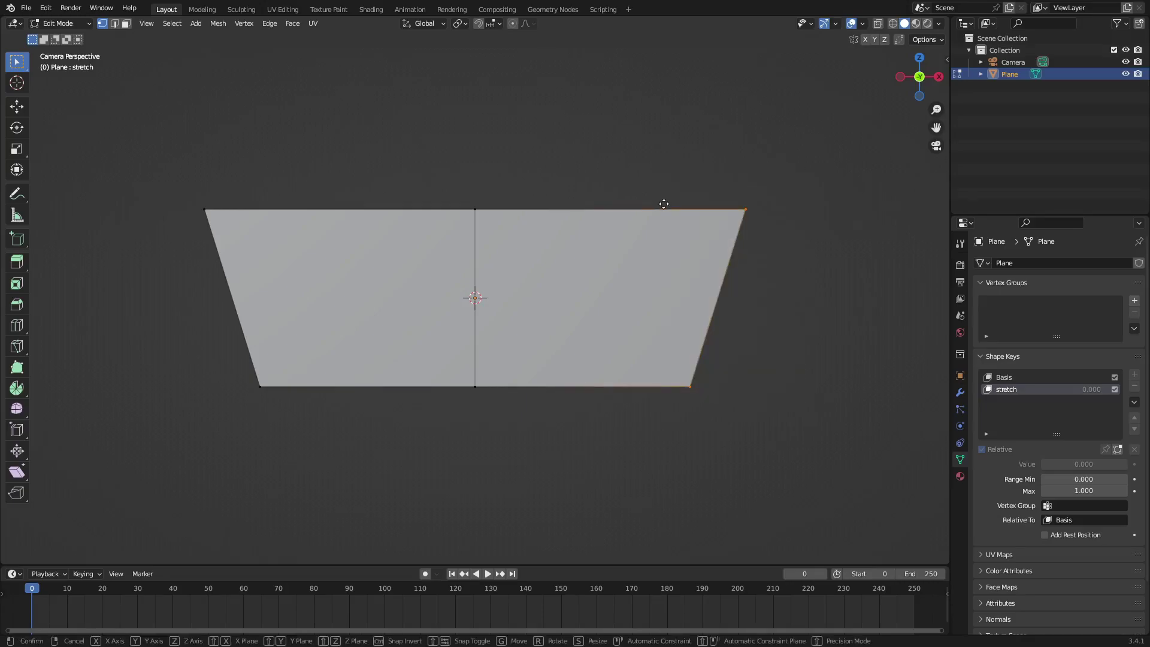
{"action": "key", "text": "x"}
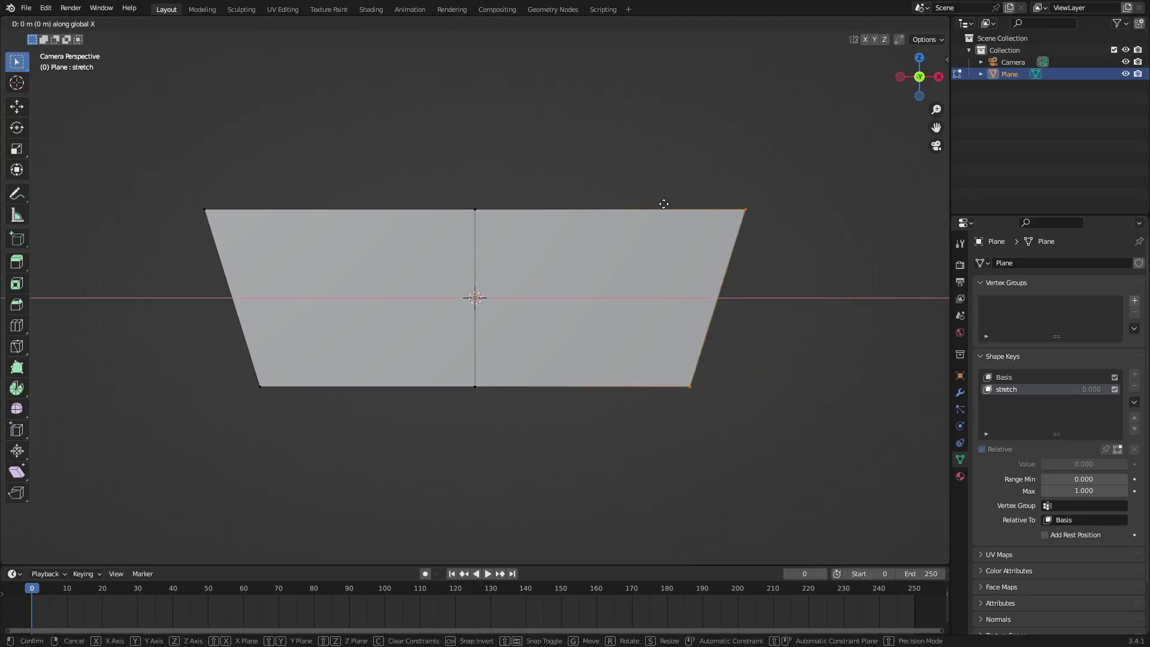
{"action": "key", "text": "1"}
{"action": "key", "text": "minus"}
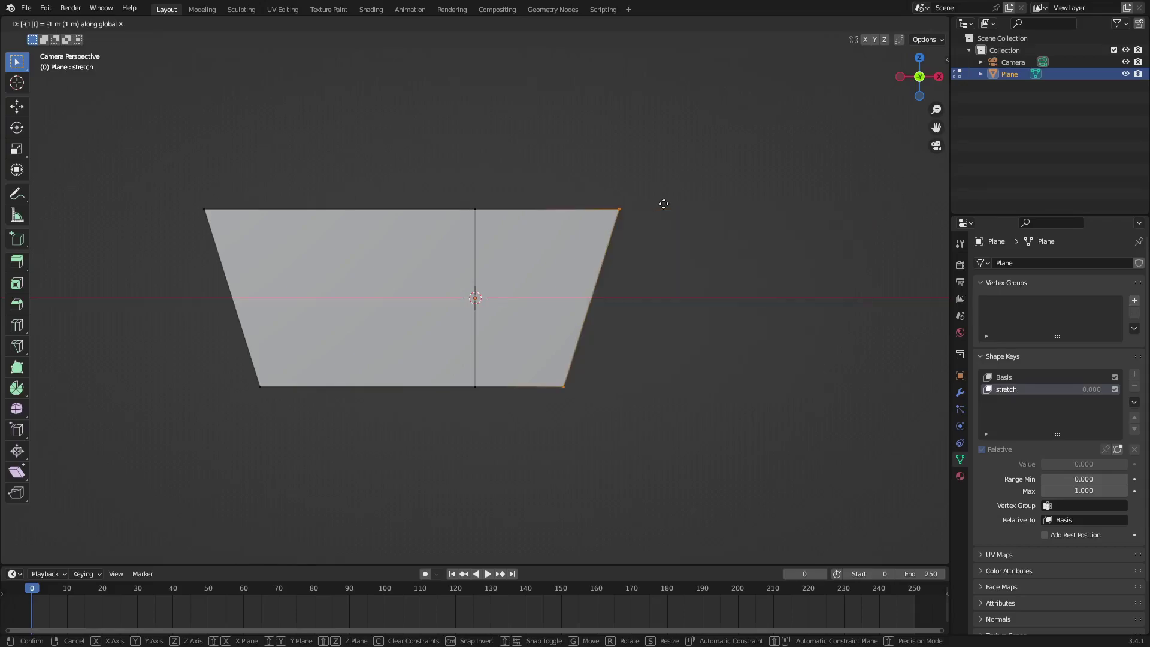
{"action": "key", "text": "Escape"}
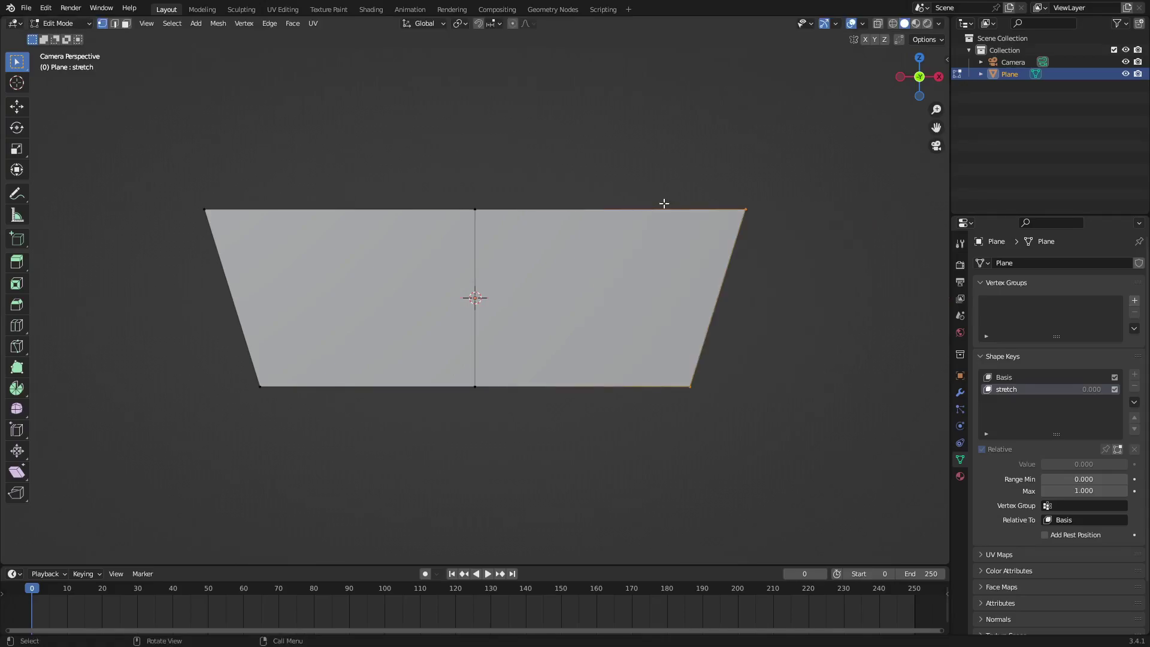
{"action": "key", "text": "g"}
{"action": "key", "text": "x"}
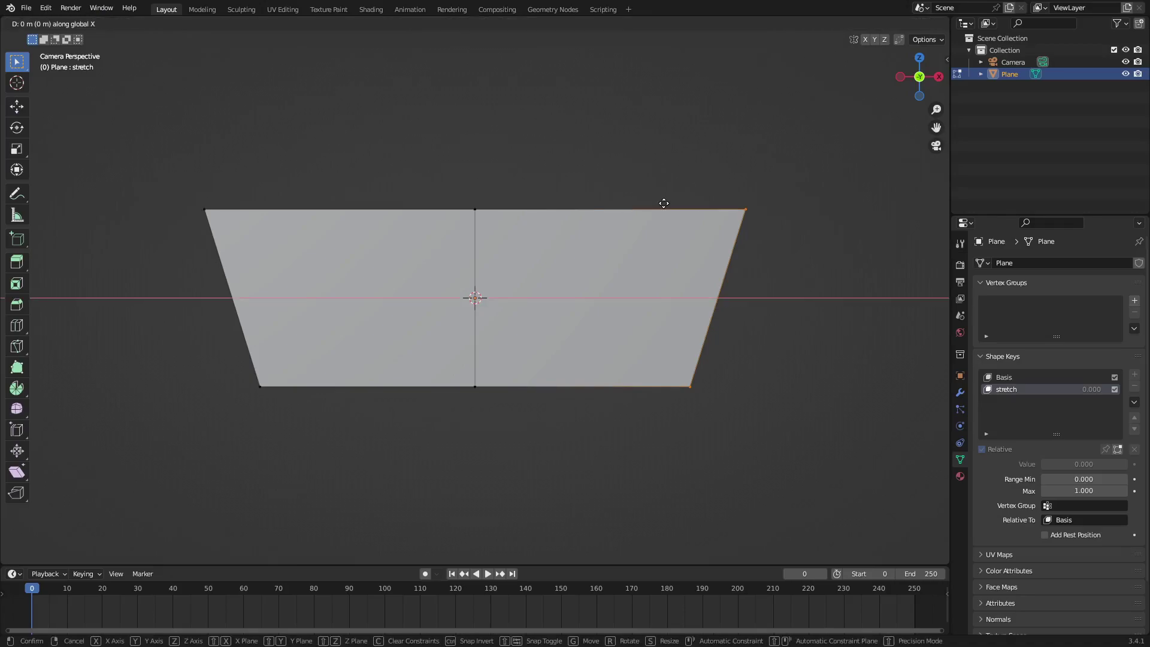
{"action": "key", "text": "1"}
{"action": "key", "text": "minus"}
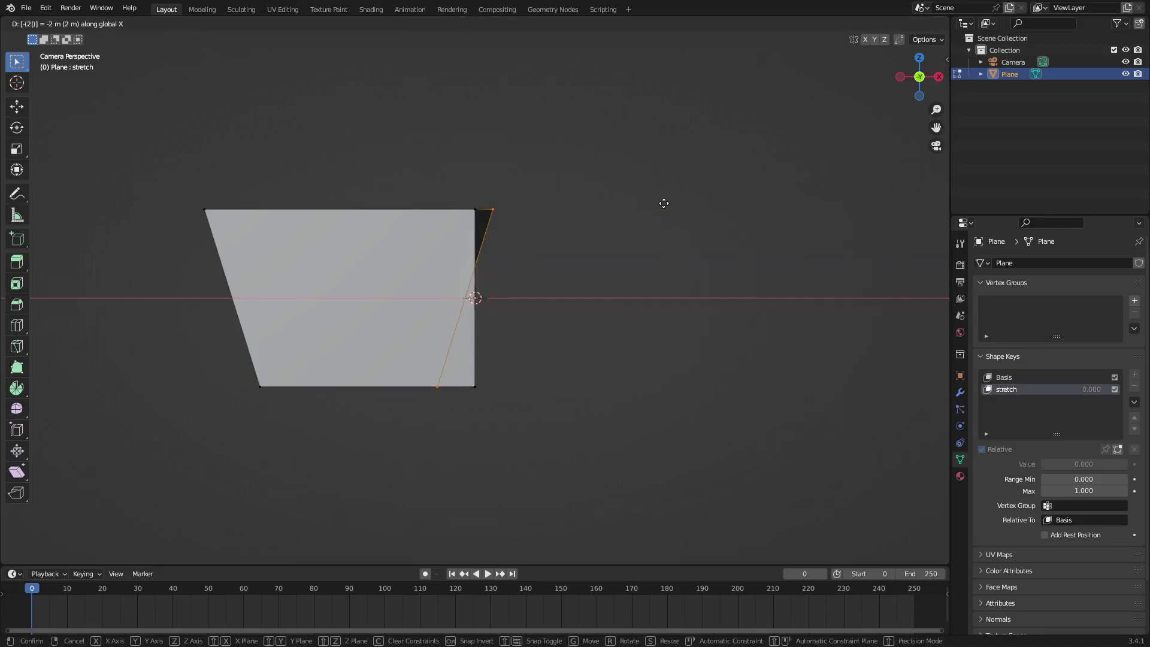
{"action": "key", "text": "Escape"}
- Move the two selected right-side vertices -1.5 m along the X axis in the stretch shape key
{"action": "key", "text": "g"}
{"action": "key", "text": "x"}
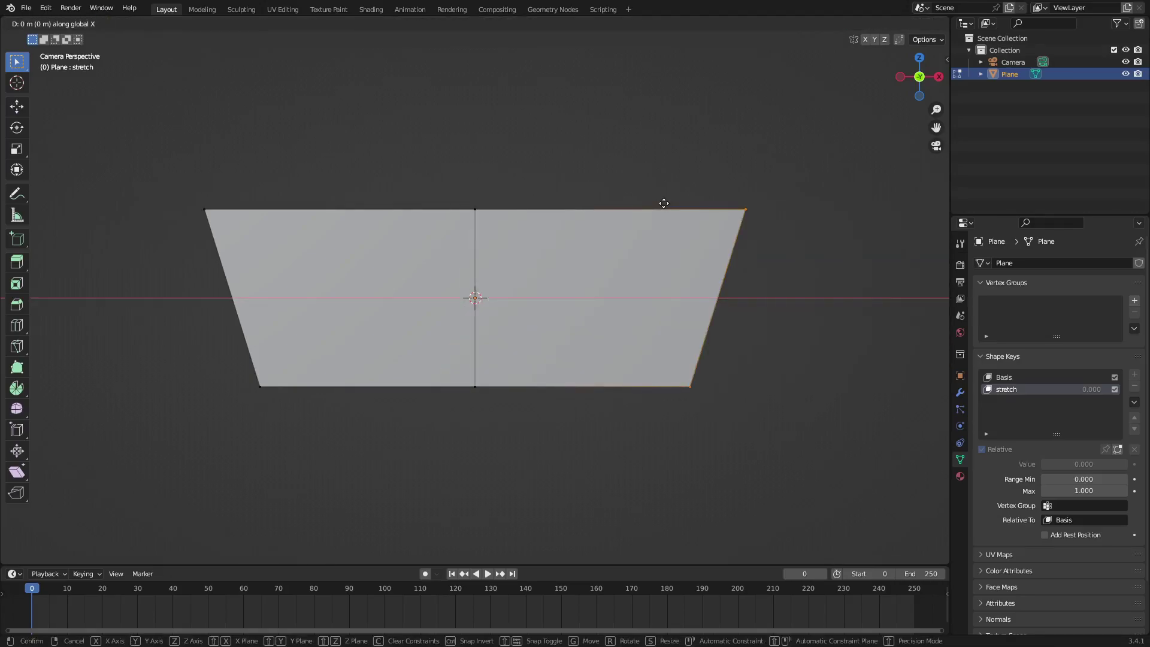
{"action": "key", "text": "1"}
{"action": "key", "text": "period"}
{"action": "key", "text": "5"}
{"action": "key", "text": "minus"}
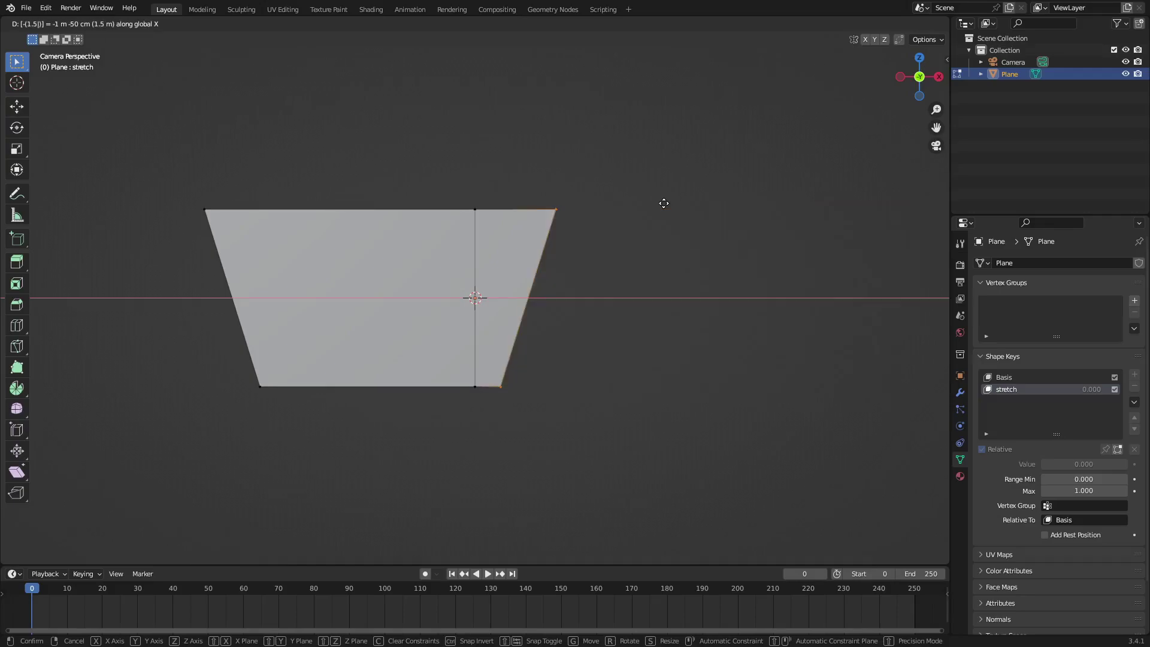
{"action": "key", "text": "Escape"}
- Select the trapezoid's two left-side vertices and move them 1.5 m along the X axis
{"action": "left_click_drag", "start_coordinate": [130, 162], "coordinate": [334, 442]}
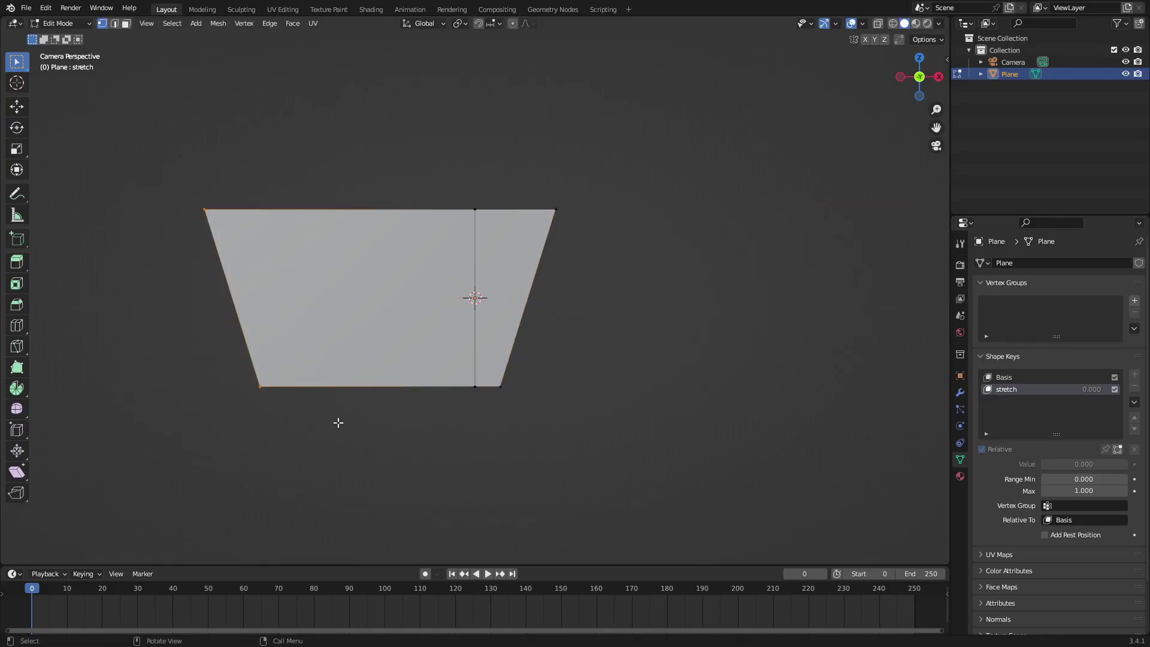
{"action": "key", "text": "g"}
{"action": "key", "text": "x"}
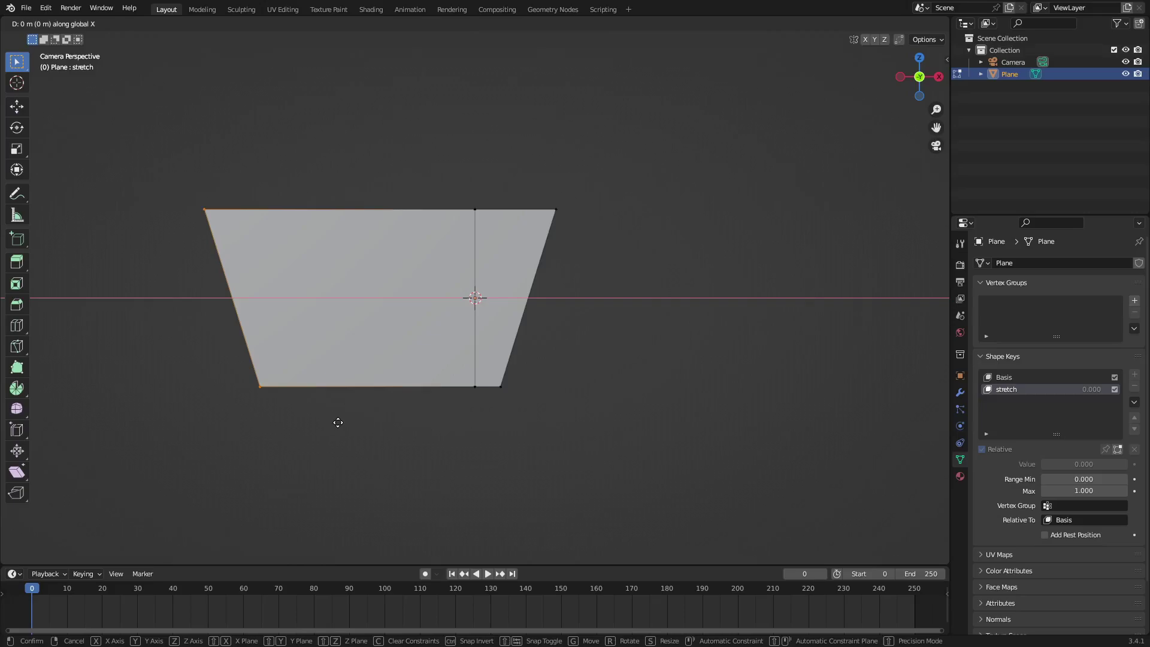
{"action": "key", "text": "1"}
{"action": "key", "text": "period"}
{"action": "key", "text": "5"}
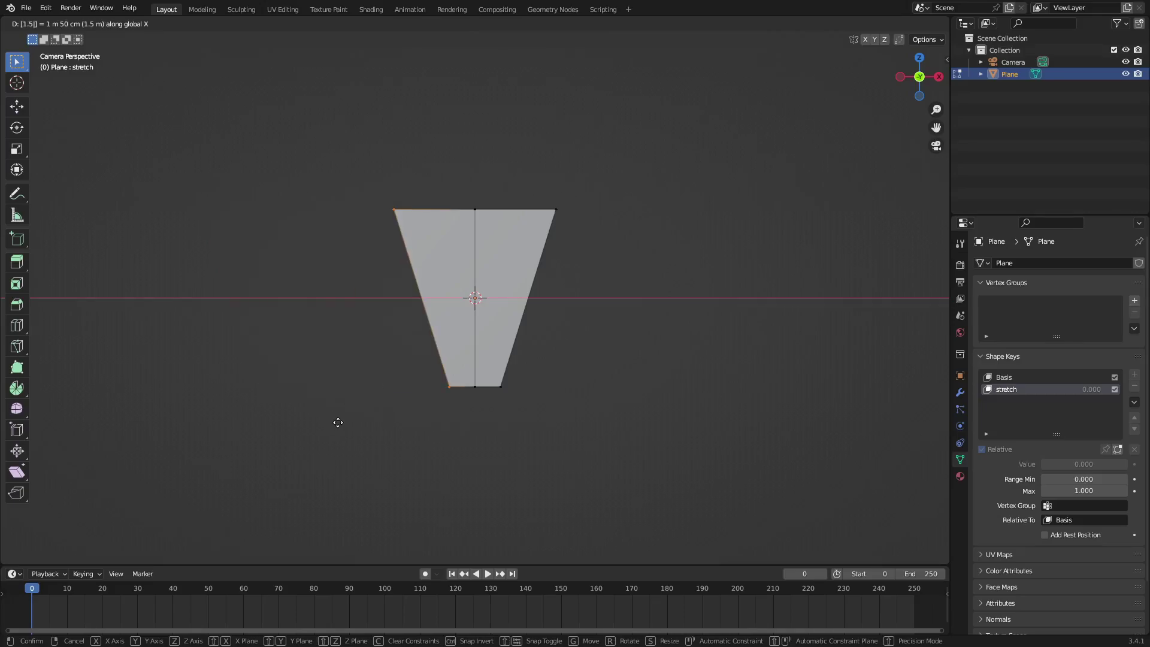
{"action": "key", "text": "Return"}
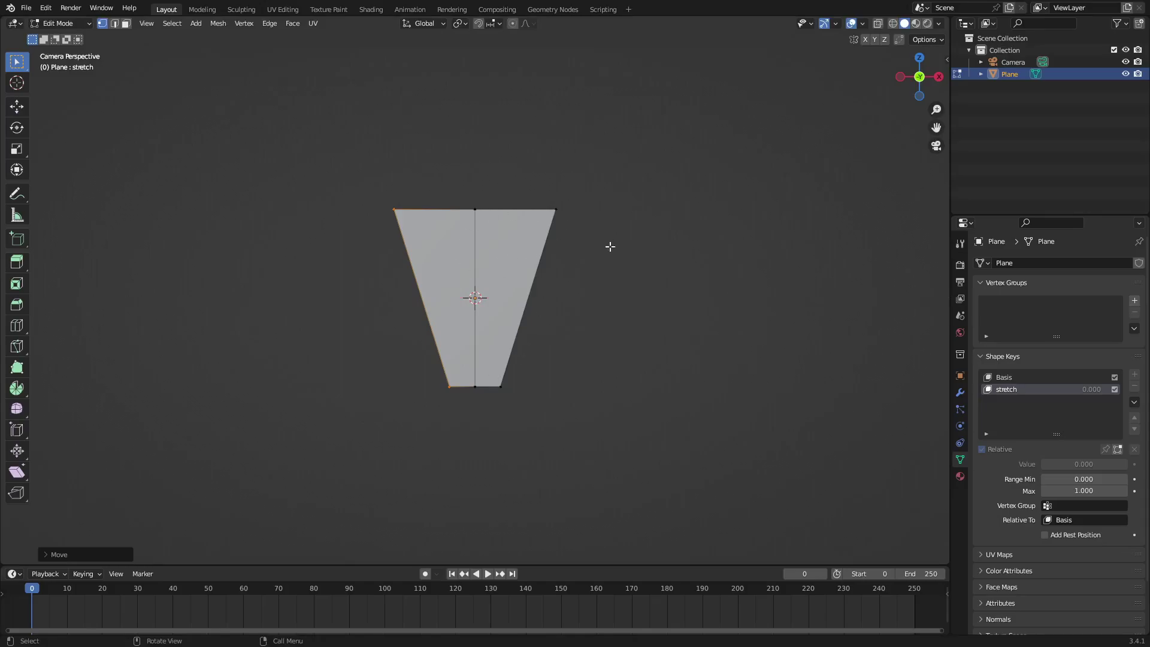
{"action": "scroll", "coordinate": [589, 250], "scroll_direction": "down", "scroll_amount": 2}
{"action": "scroll", "coordinate": [588, 256], "scroll_direction": "up", "scroll_amount": 2}
{"action": "left_click_drag", "start_coordinate": [722, 418], "coordinate": [381, 198]}
{"action": "key", "text": "s"}
{"action": "key", "text": "x"}
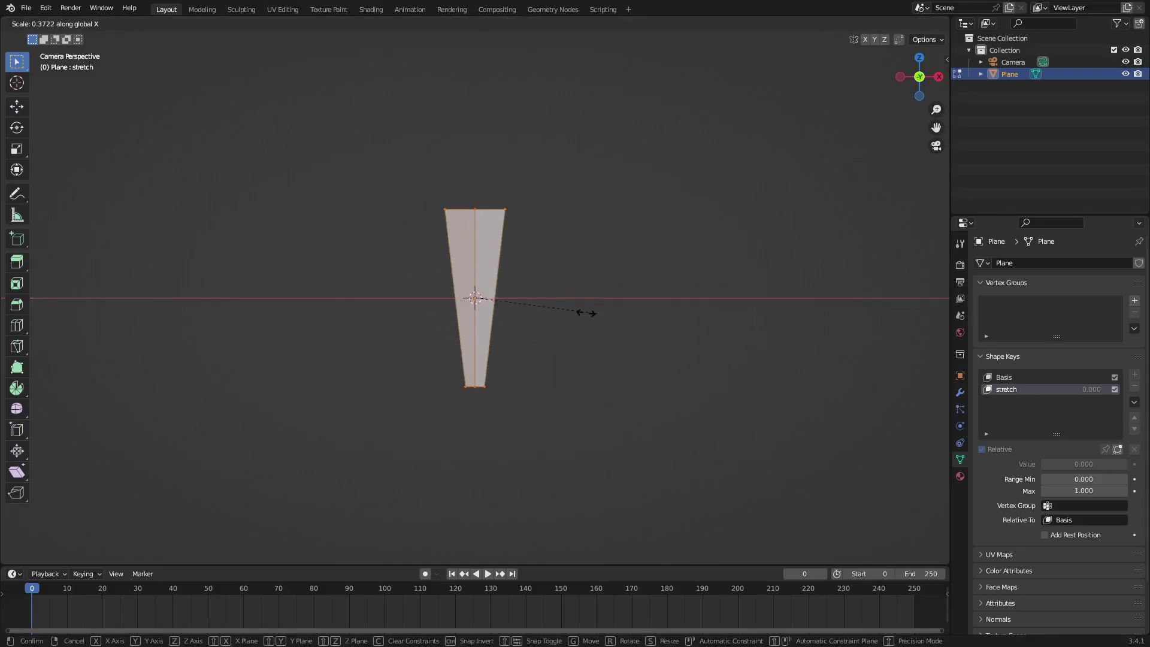
{"action": "key", "text": "Escape"}
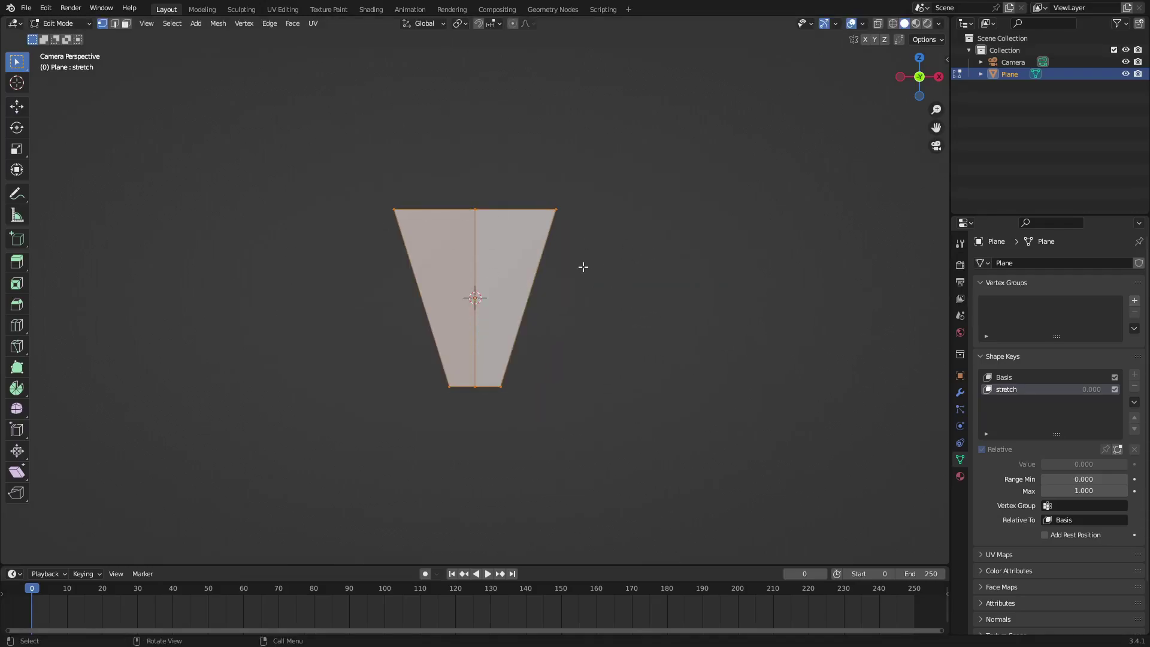
- Return to Object Mode and test the stretch shape key by raising its value to 1.000 and lowering it to 0.000
{"action": "key", "text": "Tab"}
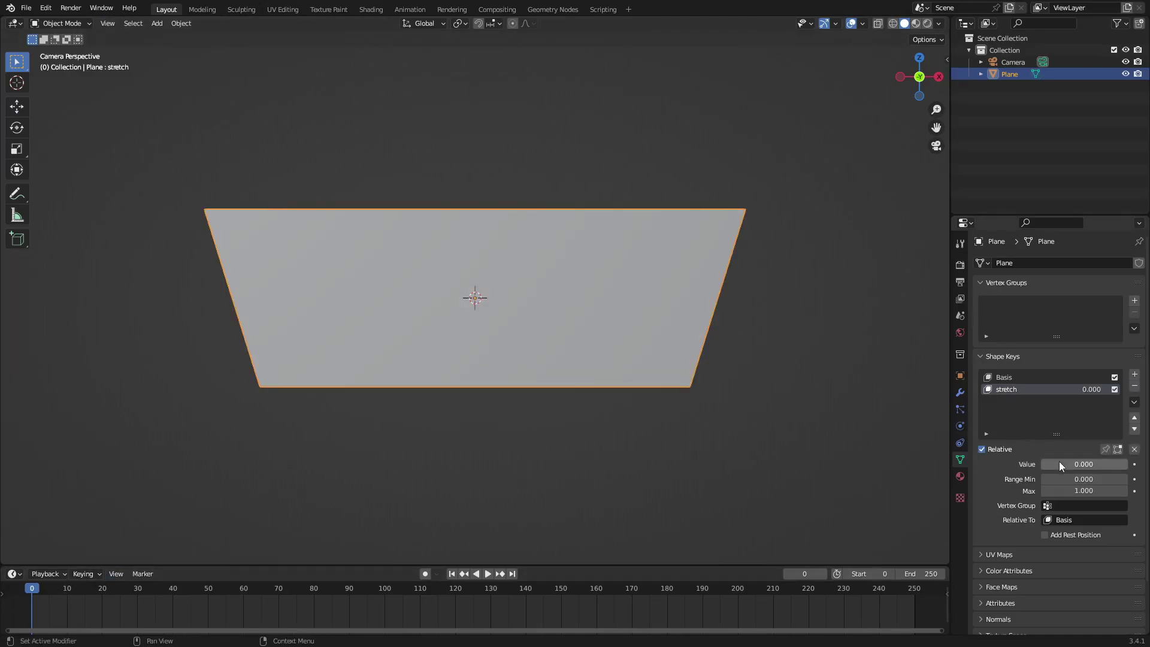
{"action": "left_click_drag", "start_coordinate": [1058, 462], "coordinate": [1119, 462]}
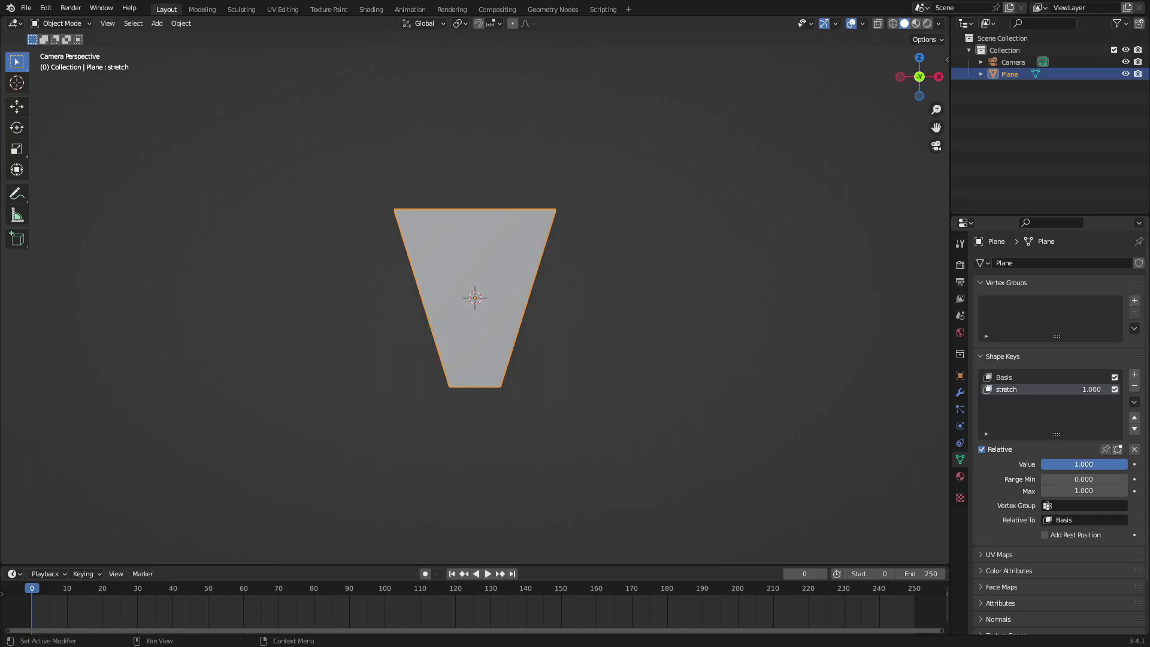
{"action": "scroll", "coordinate": [526, 268], "scroll_direction": "down", "scroll_amount": 6}
{"action": "scroll", "coordinate": [719, 329], "scroll_direction": "up", "scroll_amount": 4}
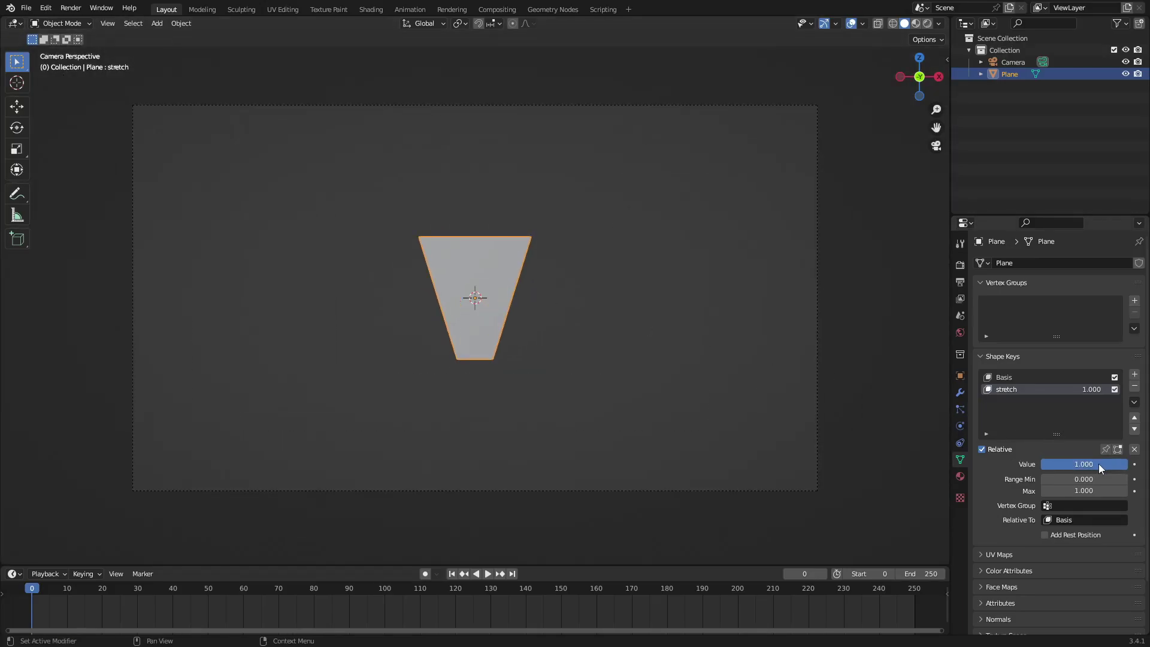
{"action": "left_click_drag", "start_coordinate": [1099, 463], "coordinate": [1037, 465]}
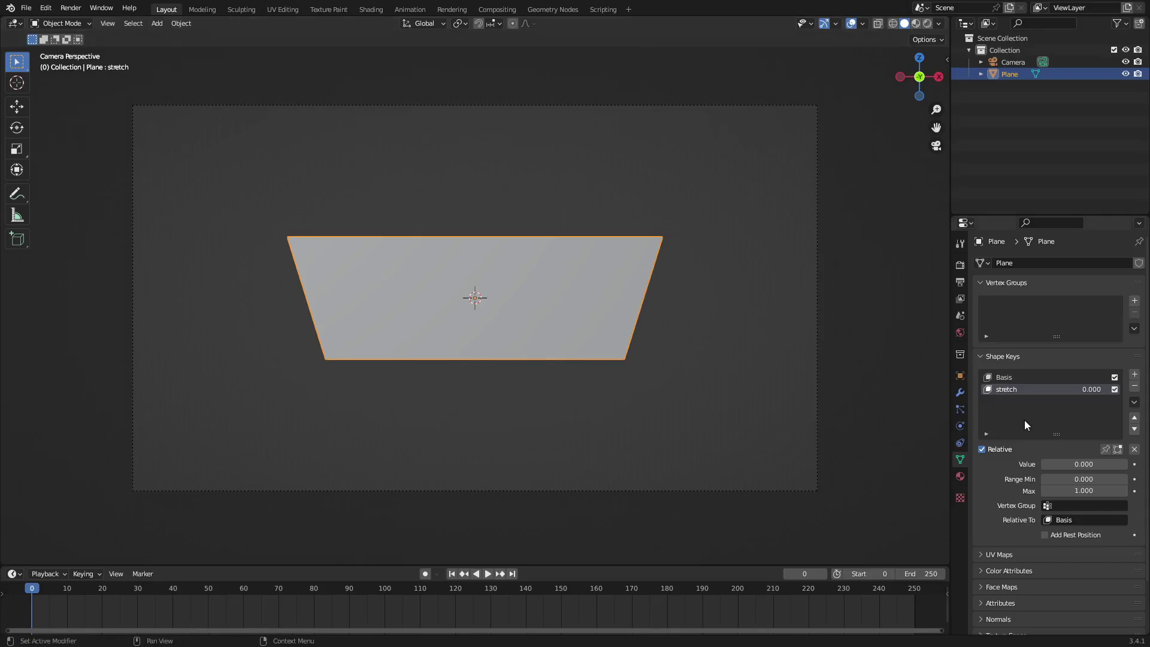
- Set the stretch shape key's value to 1.000 and add a second plane at the scene's centre
{"action": "left_click_drag", "start_coordinate": [1064, 468], "coordinate": [1118, 469]}
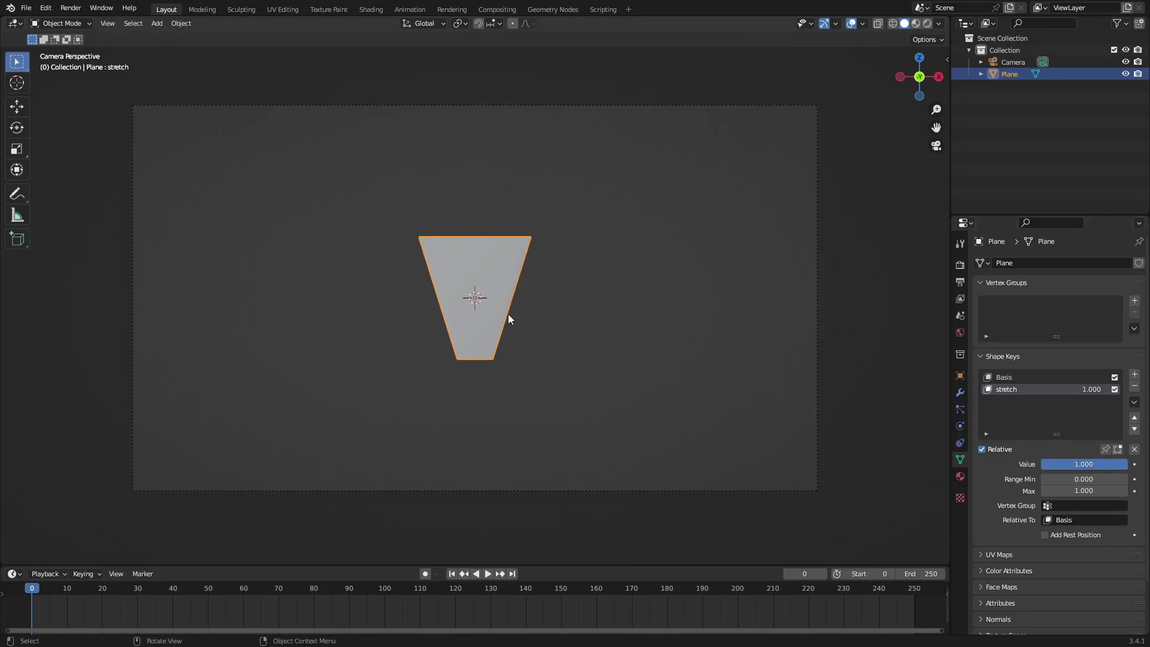
{"action": "key", "text": "shift+a"}
{"action": "mouse_move", "coordinate": [516, 295]}
{"action": "left_click", "coordinate": [582, 300]}
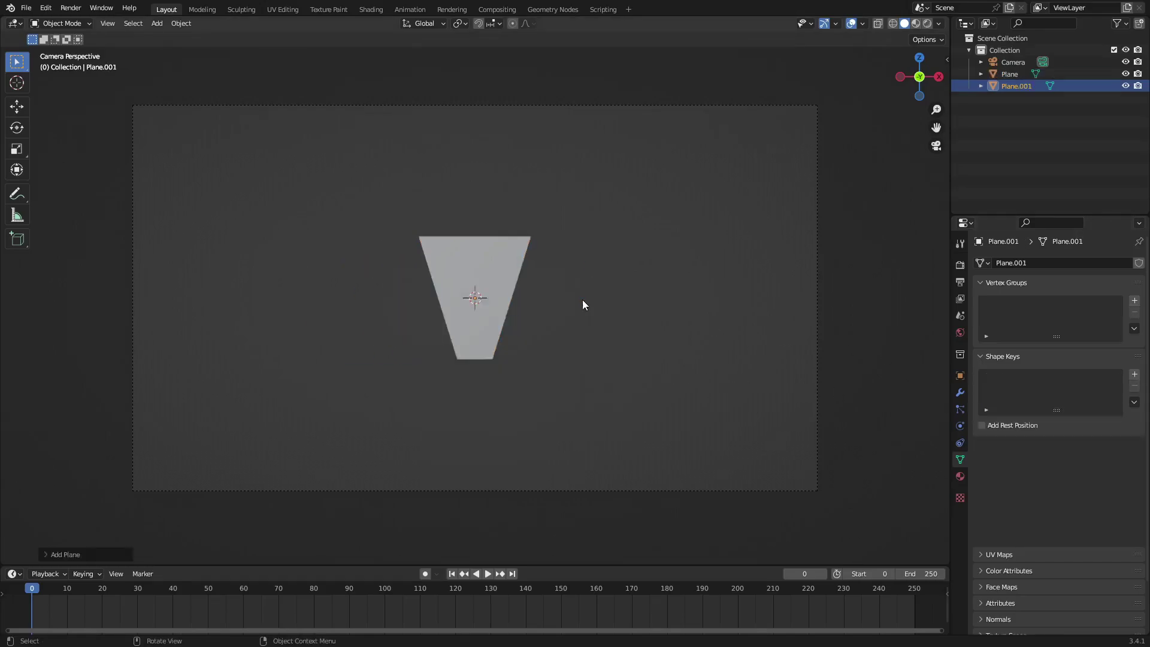
- Rotate the new plane 90° about the X axis so it stands upright
{"action": "middle_click_drag", "start_coordinate": [765, 313], "coordinate": [623, 334]}
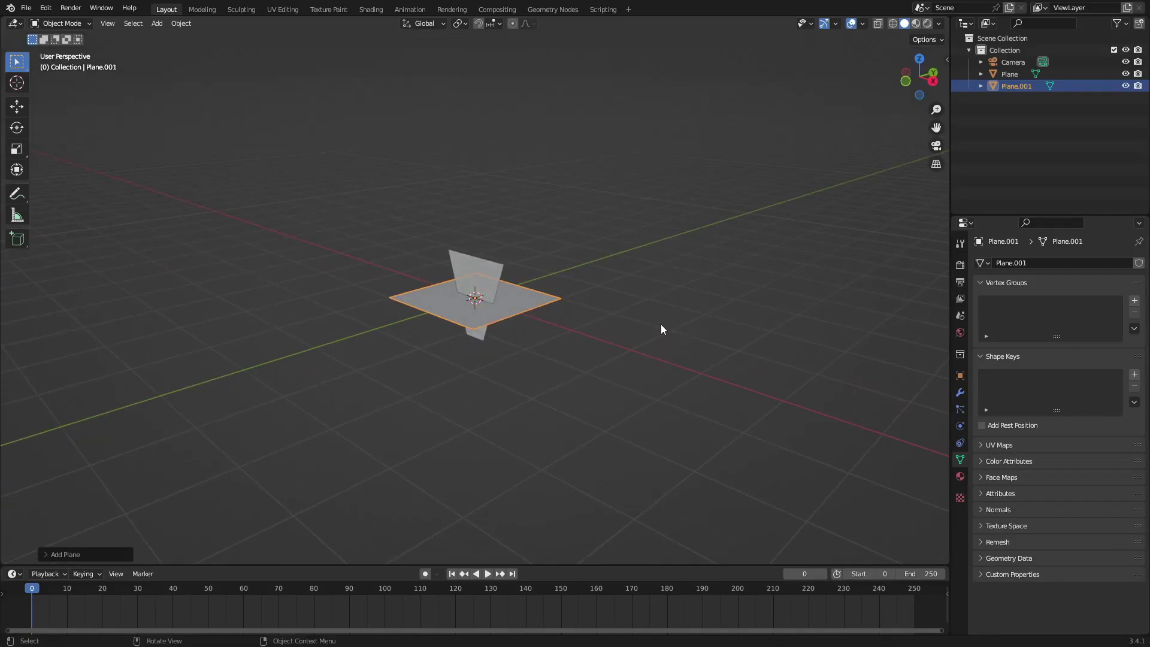
{"action": "type", "text": "rx90"}
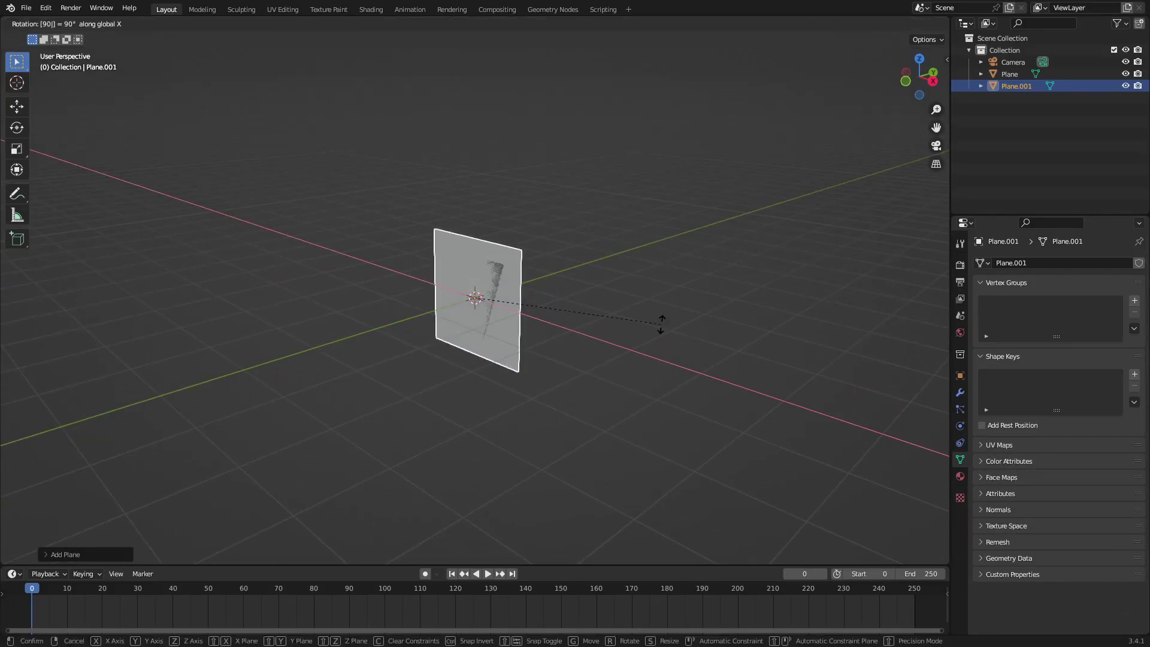
{"action": "left_click", "coordinate": [661, 328]}
- Move the upright square plane slightly along the Y axis, just in front of the trapezoid on the camera side
{"action": "scroll", "coordinate": [658, 321], "scroll_direction": "up", "scroll_amount": 5}
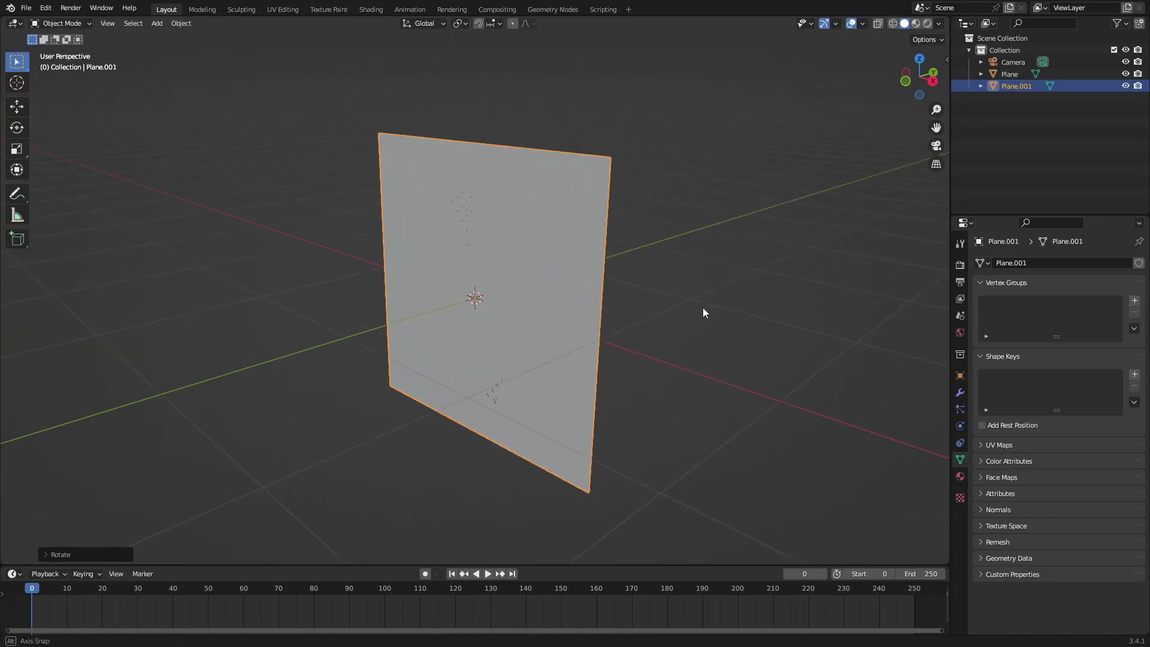
{"action": "key", "text": "g"}
{"action": "key", "text": "y"}
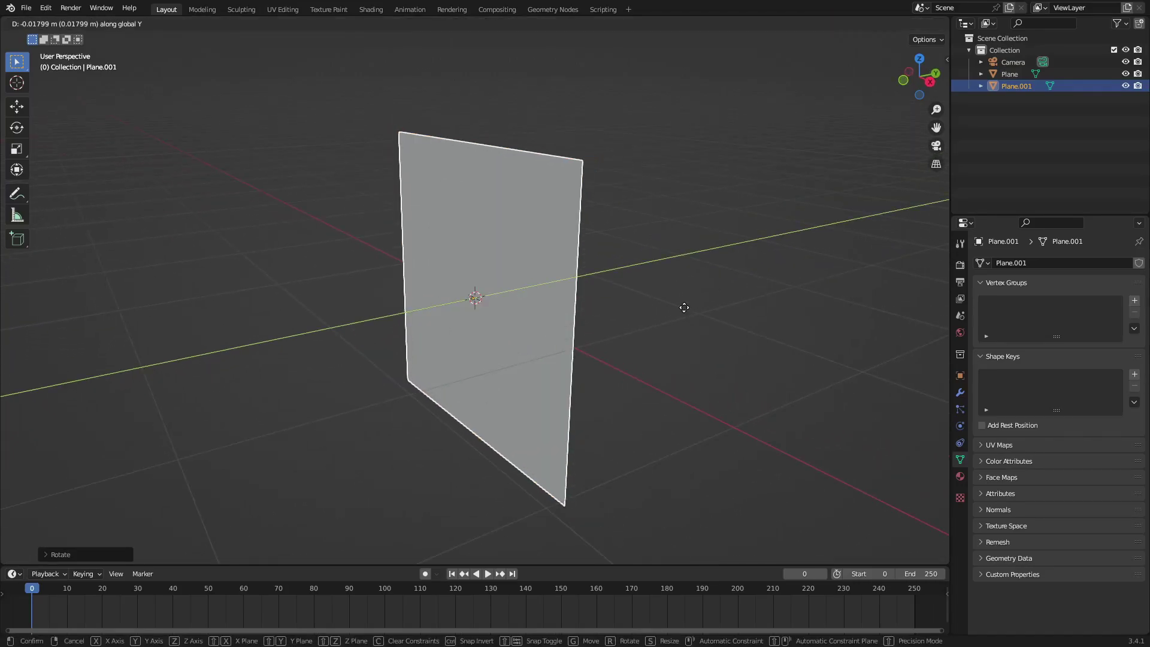
{"action": "left_click", "coordinate": [684, 308]}
{"action": "middle_click_drag", "start_coordinate": [684, 308], "coordinate": [818, 298]}
{"action": "key", "text": "g"}
{"action": "key", "text": "y"}
{"action": "left_click", "coordinate": [629, 310]}
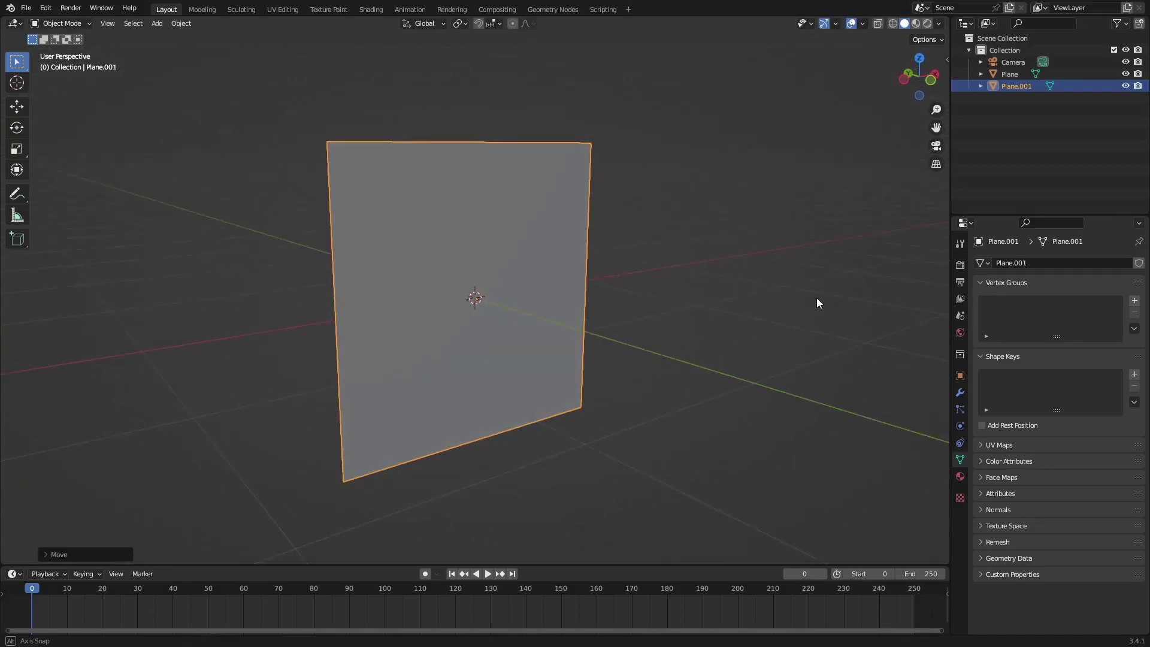
- Scale the square plane down uniformly in camera view so it only just covers the narrowed trapezoid
{"action": "key", "text": "KP_0"}
{"action": "key", "text": "s"}
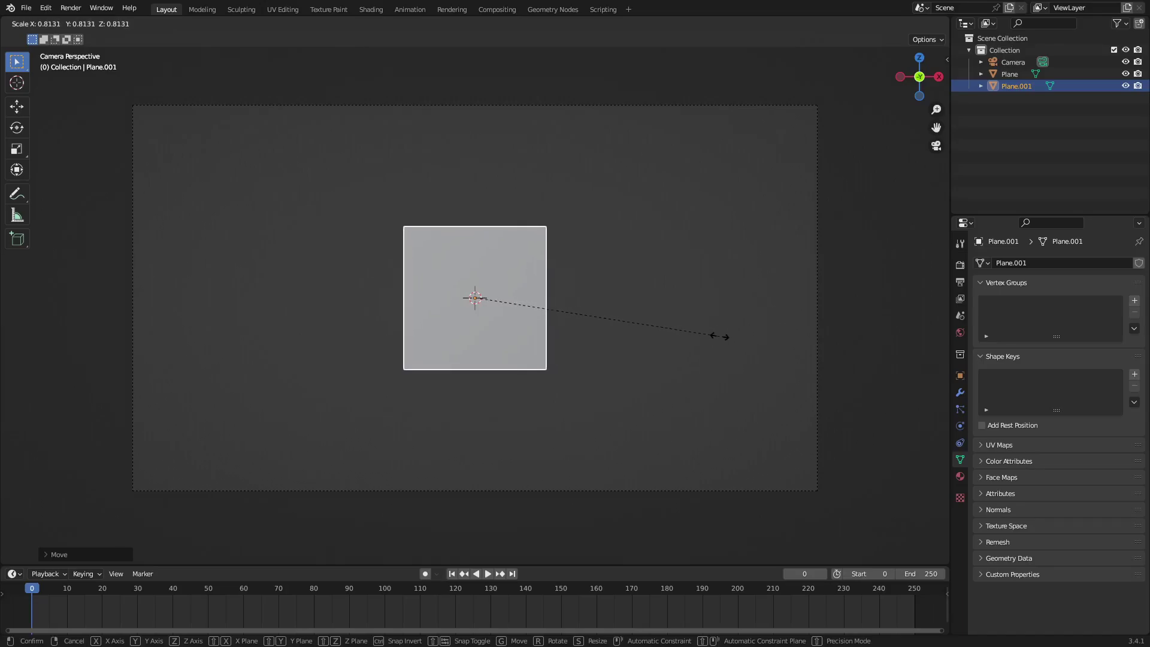
{"action": "left_click", "coordinate": [695, 341]}
{"action": "scroll", "coordinate": [622, 298], "scroll_direction": "up", "scroll_amount": 3}
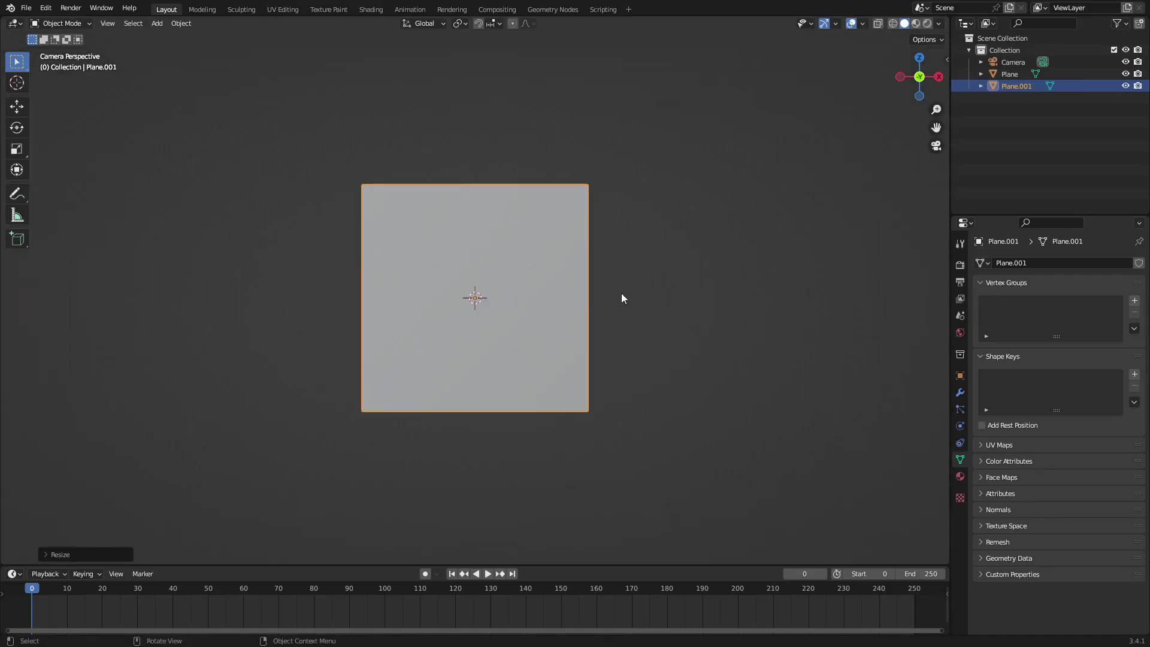
{"action": "middle_click_drag", "start_coordinate": [621, 298], "coordinate": [503, 303]}
{"action": "scroll", "coordinate": [532, 306], "scroll_direction": "up", "scroll_amount": 3}
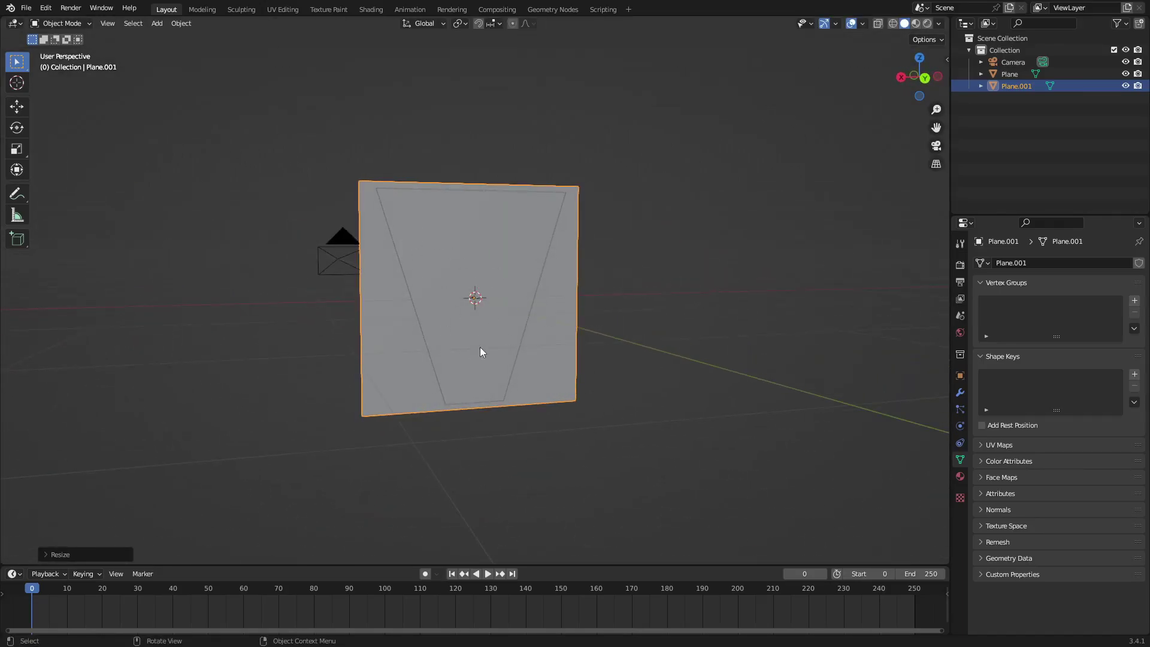
{"action": "middle_click_drag", "start_coordinate": [482, 259], "coordinate": [557, 298]}
{"action": "key", "text": "KP_0"}
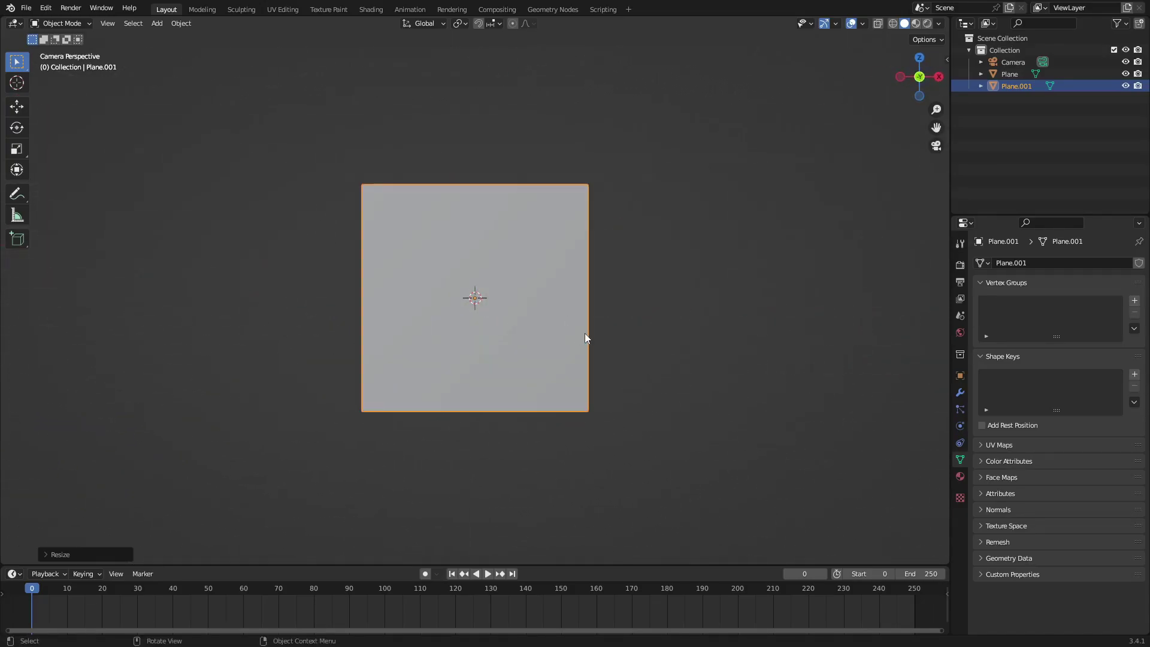
{"action": "key", "text": "s"}
{"action": "key", "text": "x"}
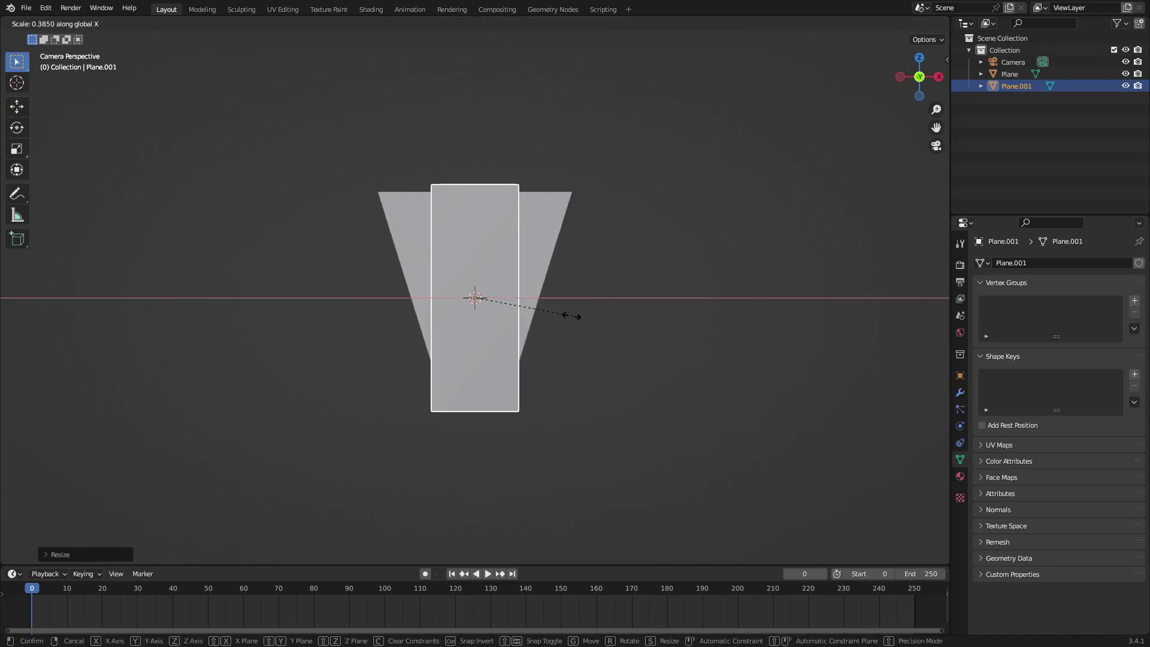
{"action": "right_click", "coordinate": [696, 341]}
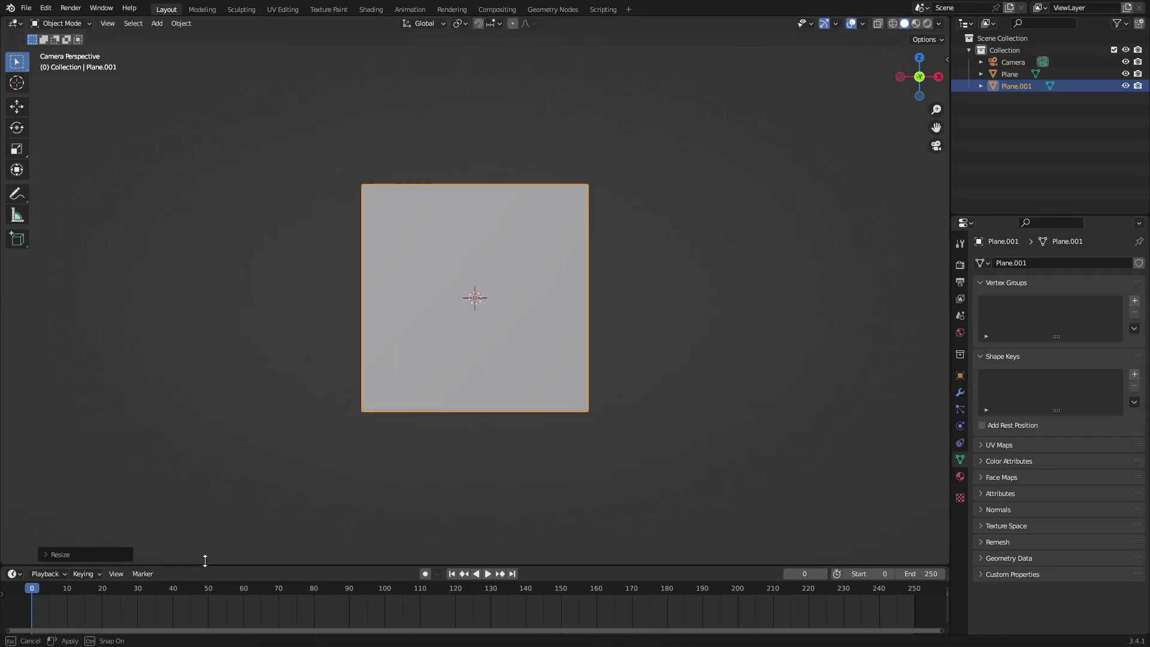
- Enlarge the timeline area and select the trapezoid behind the square plane
{"action": "left_click_drag", "start_coordinate": [203, 565], "coordinate": [204, 529]}
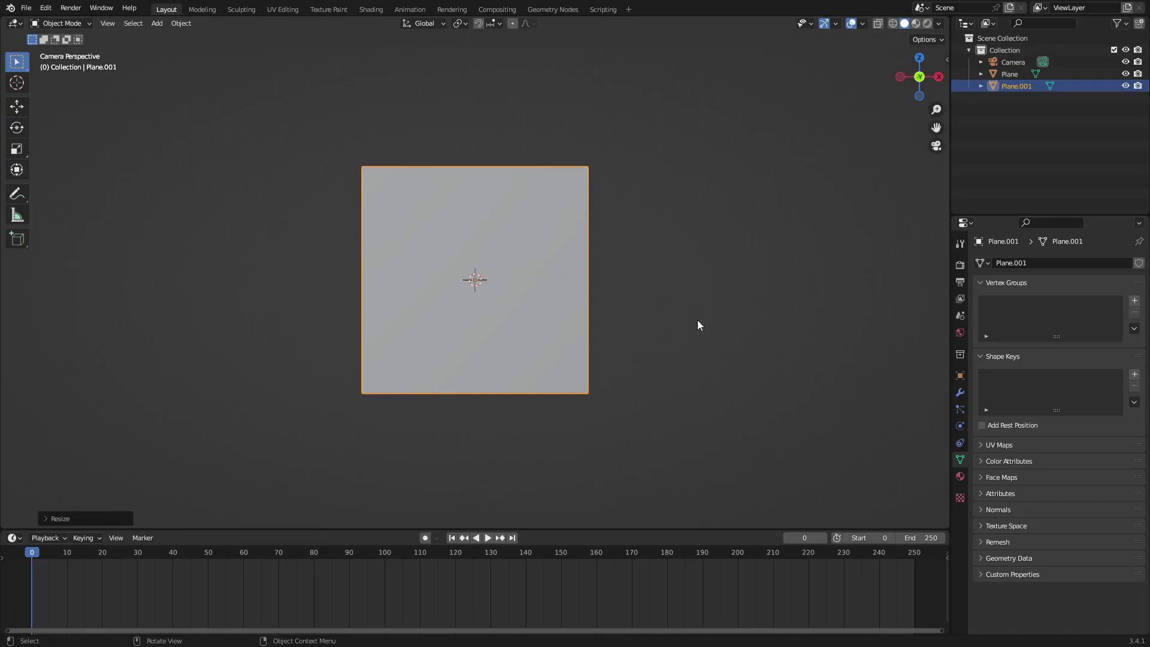
{"action": "middle_click_drag", "start_coordinate": [506, 229], "coordinate": [470, 298]}
{"action": "left_click", "coordinate": [475, 283]}
{"action": "key", "text": "KP_0"}
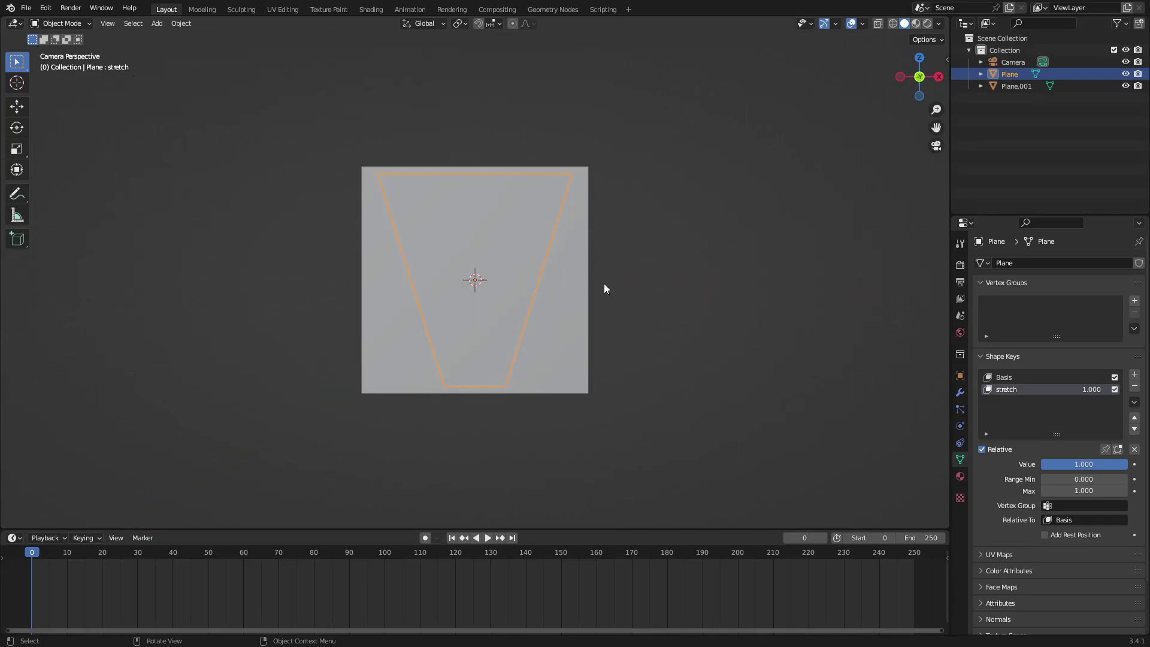
- Insert a keyframe at frame 0 for the stretch shape key's value of 1.000
{"action": "middle_click_drag", "start_coordinate": [348, 358], "coordinate": [513, 267]}
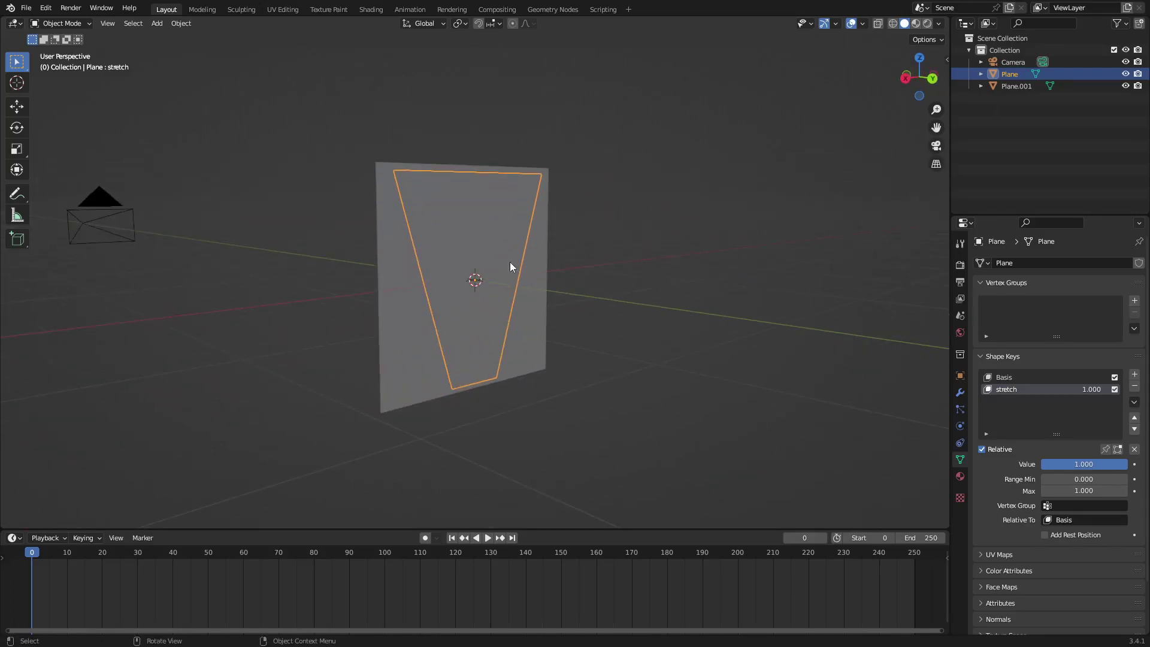
{"action": "mouse_move", "coordinate": [1083, 461]}
{"action": "left_mouse_down"}
{"action": "mouse_move", "coordinate": [1046, 464]}
{"action": "mouse_move", "coordinate": [1084, 464]}
{"action": "left_mouse_up"}
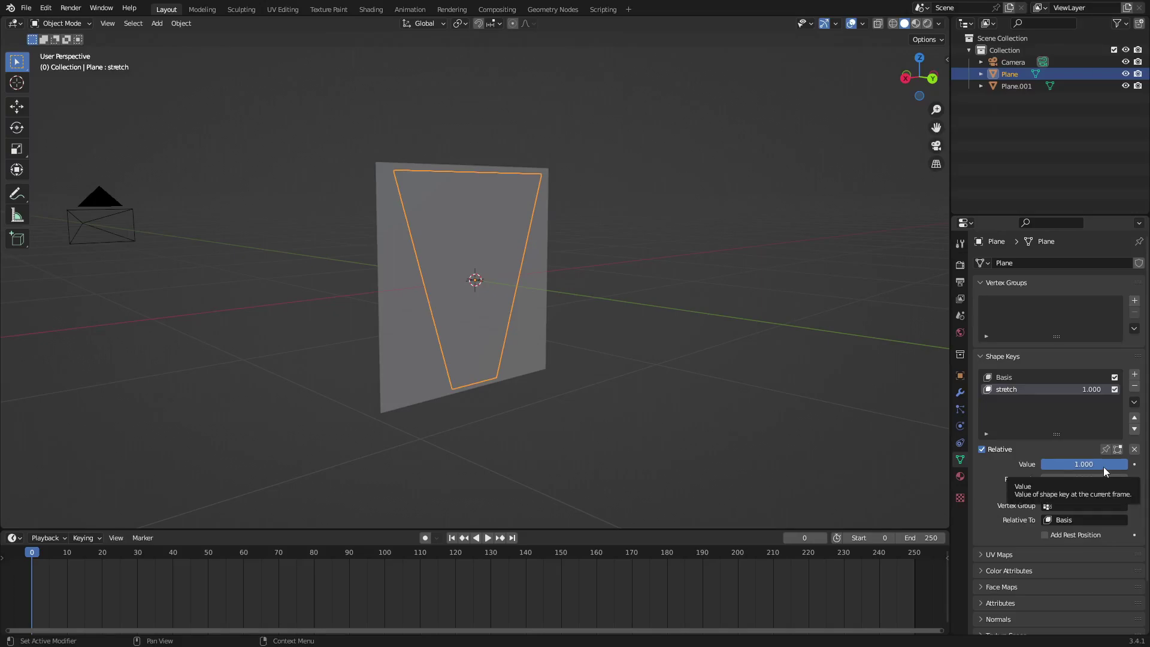
{"action": "key", "text": "i"}
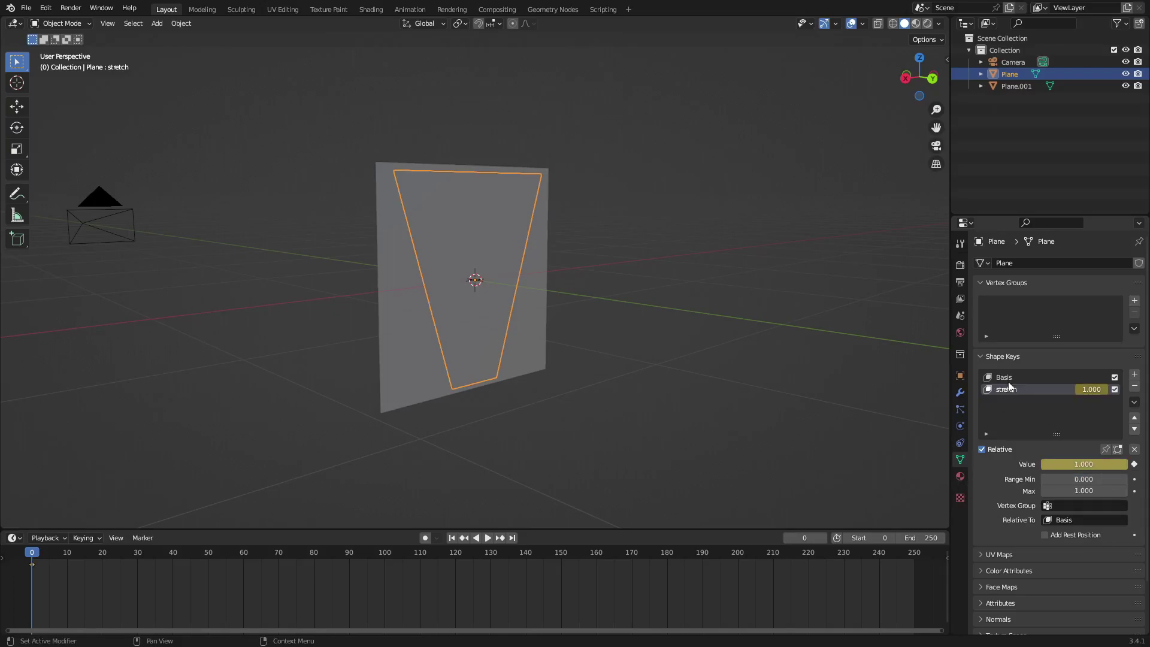
- Set the scene's output frame rate to 60 fps
{"action": "left_click", "coordinate": [960, 267]}
{"action": "left_click", "coordinate": [960, 281]}
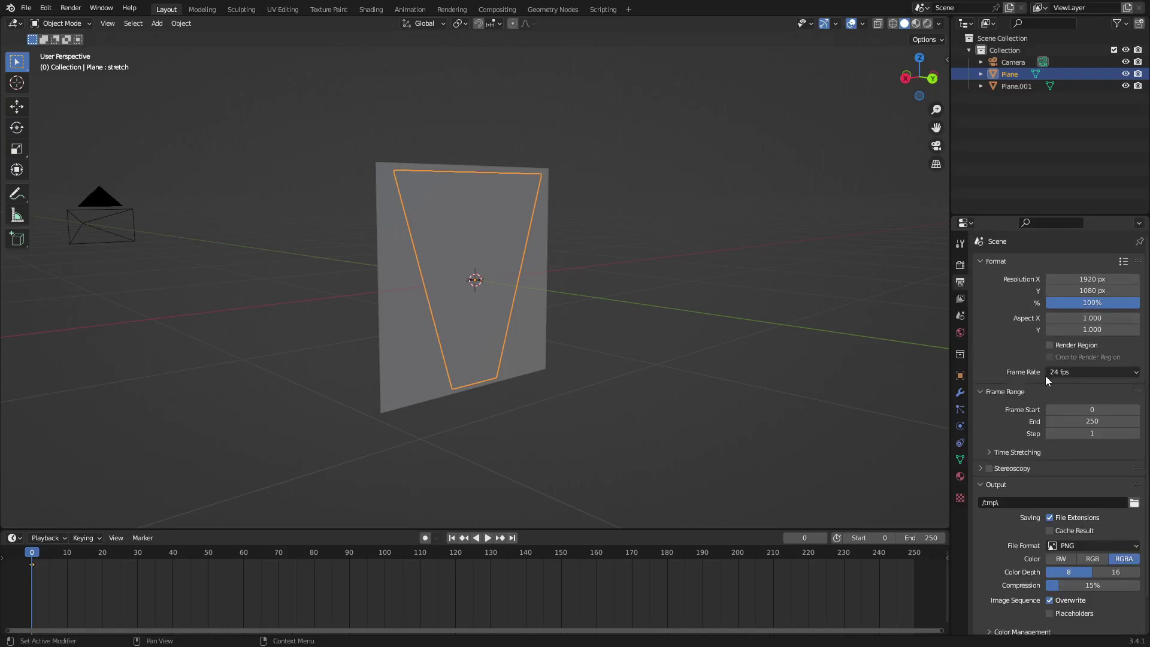
{"action": "left_click", "coordinate": [1091, 374]}
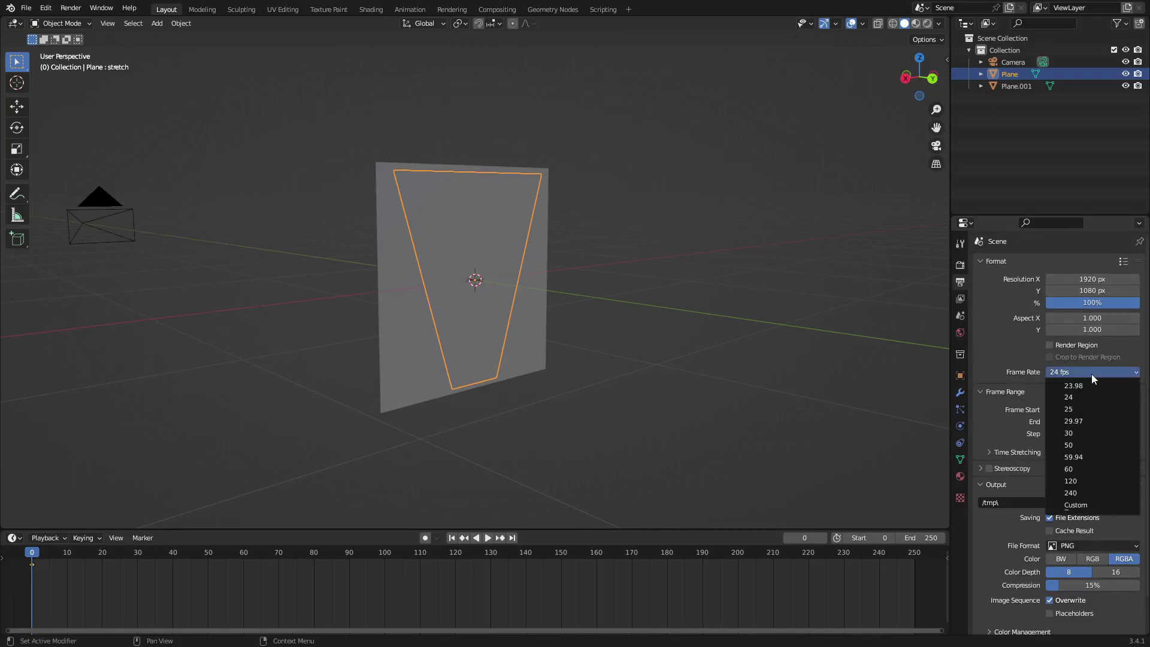
{"action": "left_click", "coordinate": [1100, 461]}
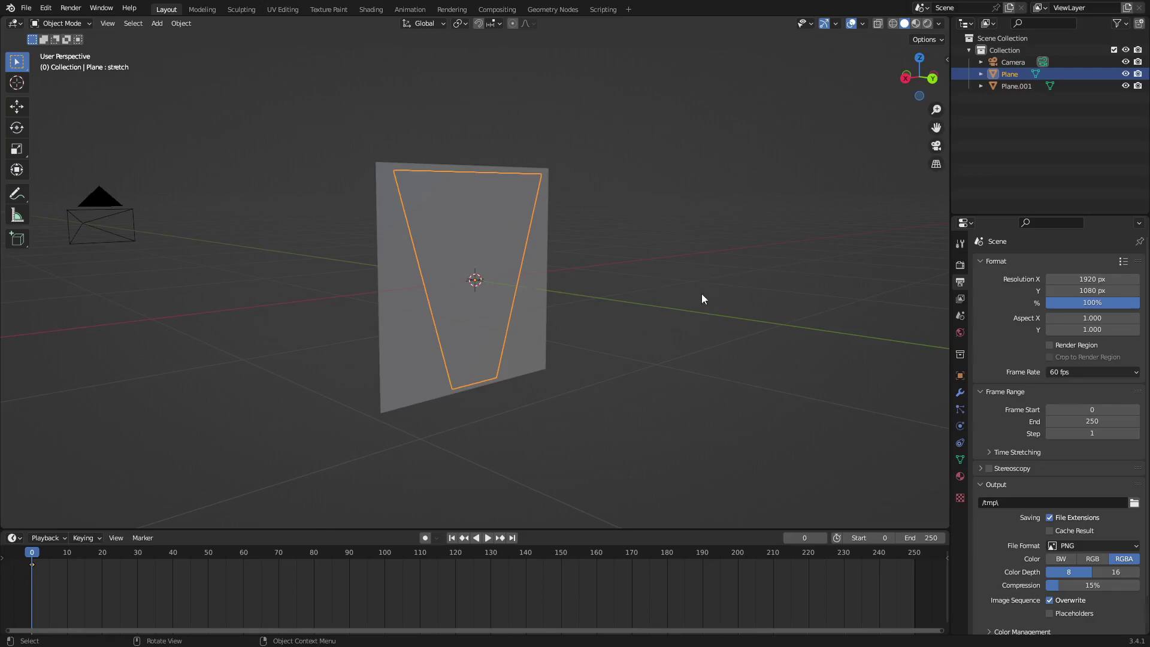
- At frame 30, set the trapezoid's stretch shape key value to 0.100 and keyframe it
{"action": "left_click", "coordinate": [960, 460]}
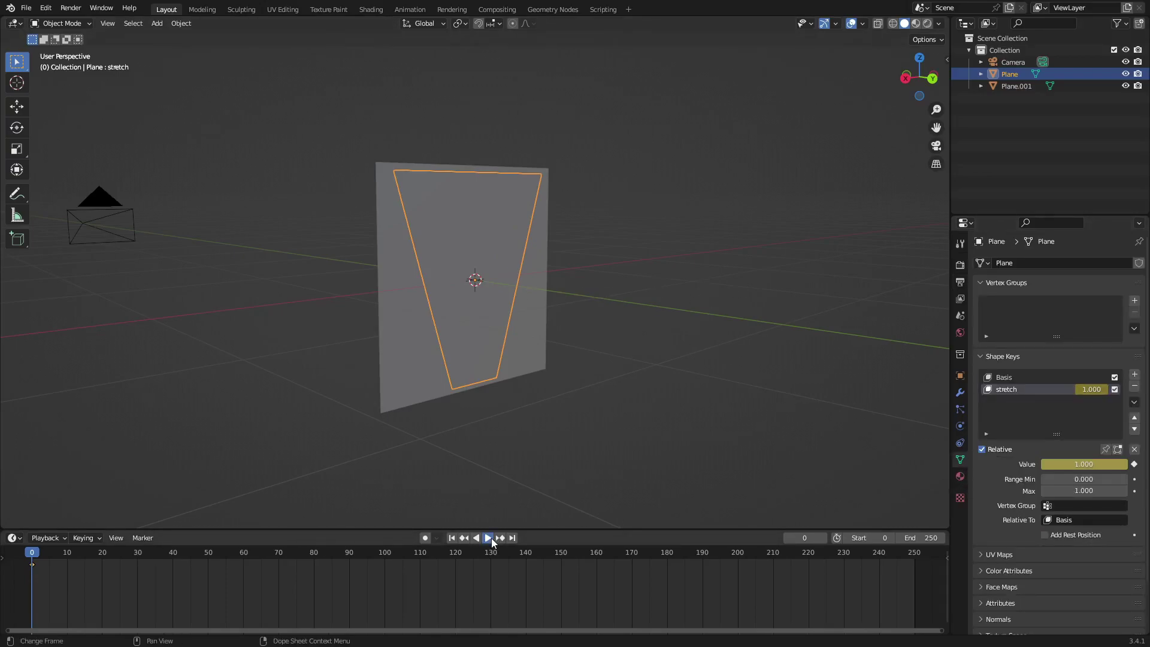
{"action": "left_click", "coordinate": [492, 542]}
{"action": "left_click_drag", "start_coordinate": [205, 553], "coordinate": [138, 553]}
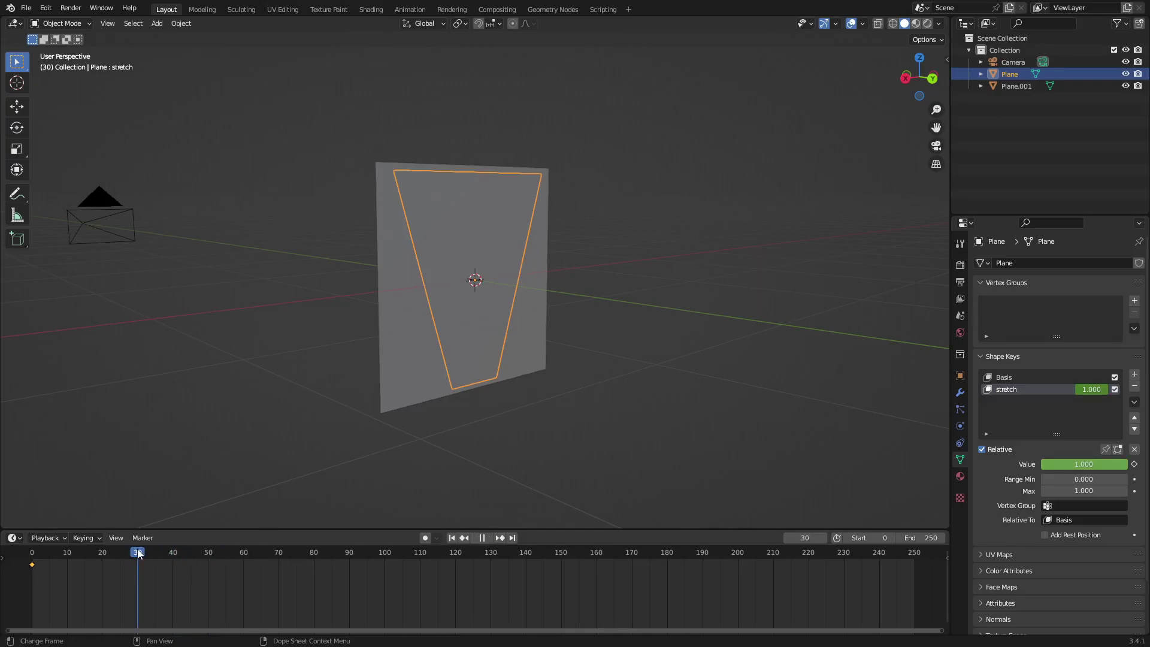
{"action": "key", "text": "space"}
{"action": "left_click_drag", "start_coordinate": [1105, 465], "coordinate": [1069, 462]}
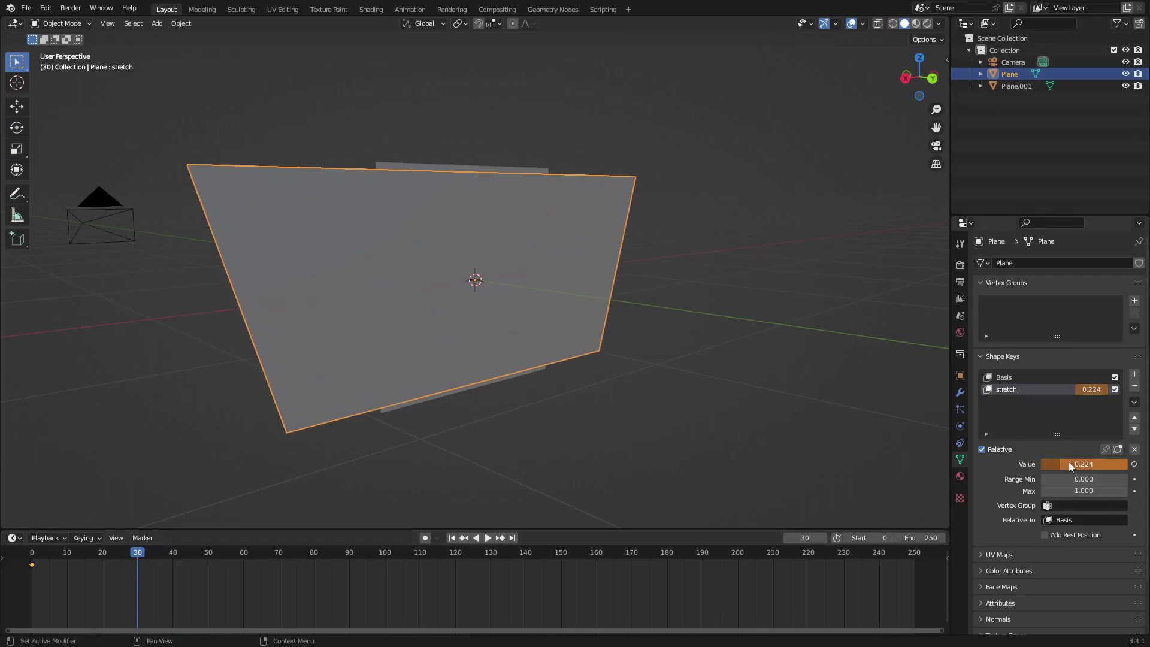
{"action": "left_click", "coordinate": [1069, 462]}
{"action": "left_click", "coordinate": [1087, 470]}
{"action": "key", "text": "BackSpace"}
{"action": "key", "text": "BackSpace"}
{"action": "key", "text": "BackSpace"}
{"action": "type", "text": "1"}
{"action": "key", "text": "Return"}
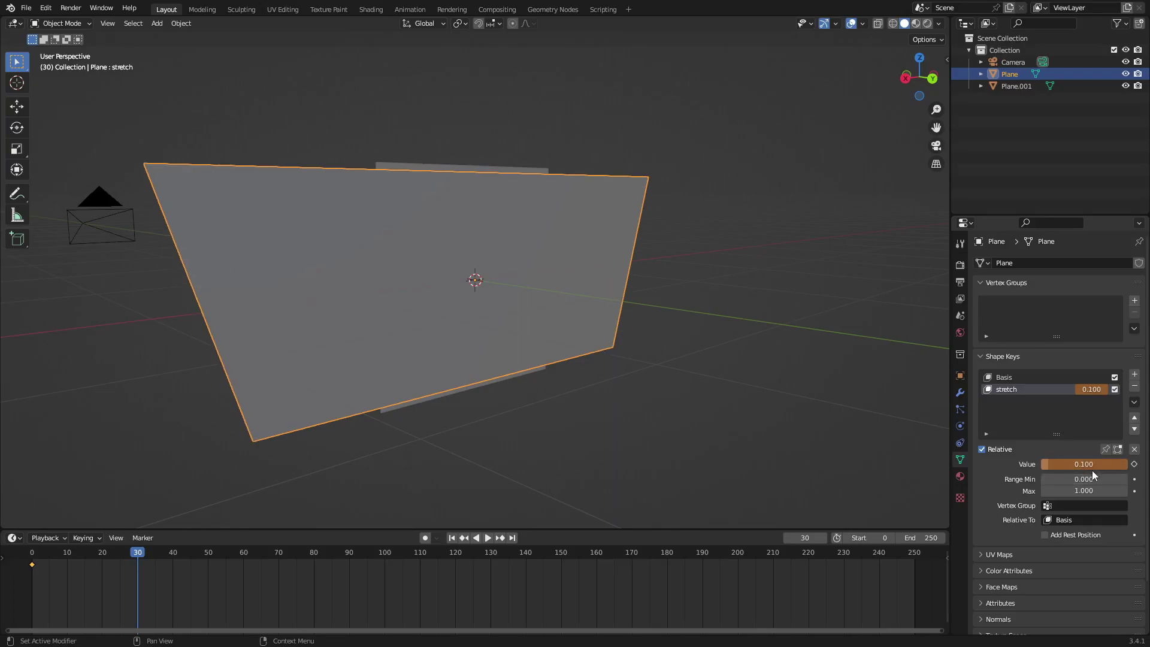
{"action": "key", "text": "i"}
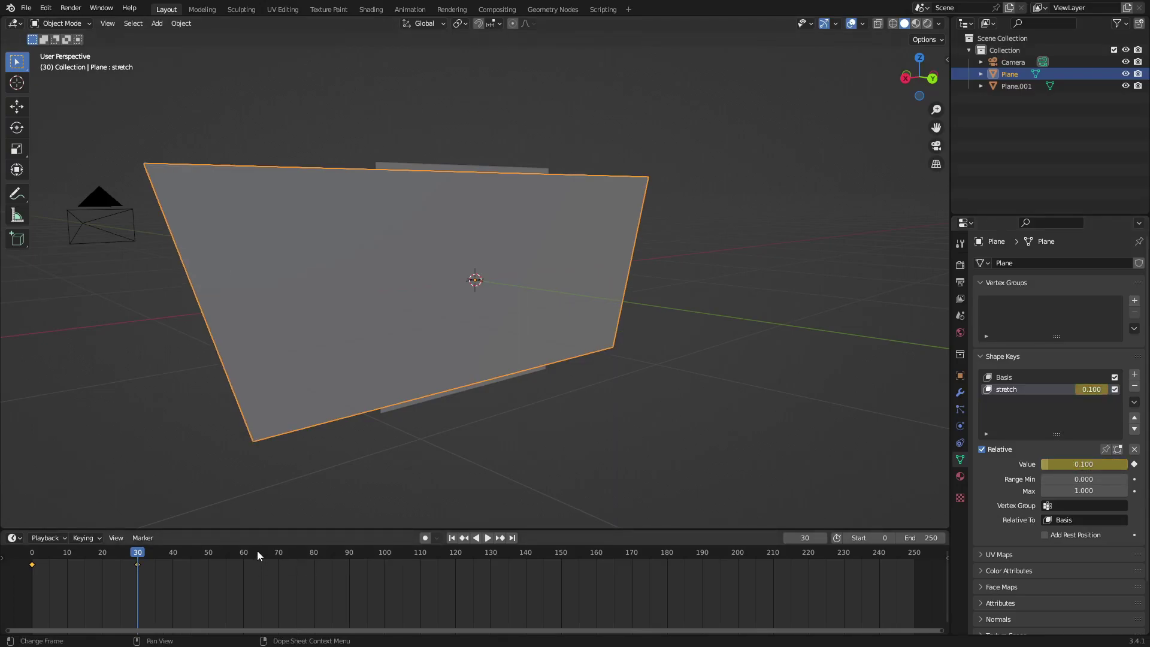
- At frame 60, set the stretch shape key value to 0.000 and keyframe it
{"action": "left_click", "coordinate": [280, 554]}
{"action": "key", "text": "space"}
{"action": "left_click_drag", "start_coordinate": [275, 552], "coordinate": [243, 556]}
{"action": "key", "text": "space"}
{"action": "left_click_drag", "start_coordinate": [1092, 465], "coordinate": [1072, 465]}
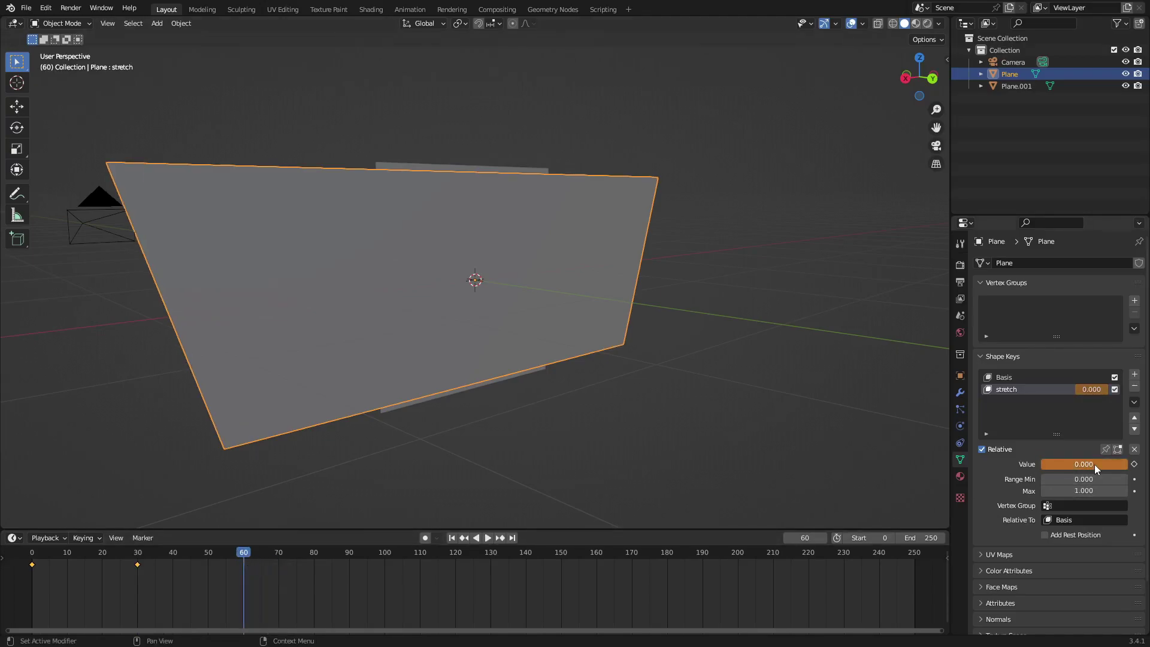
{"action": "key", "text": "i"}
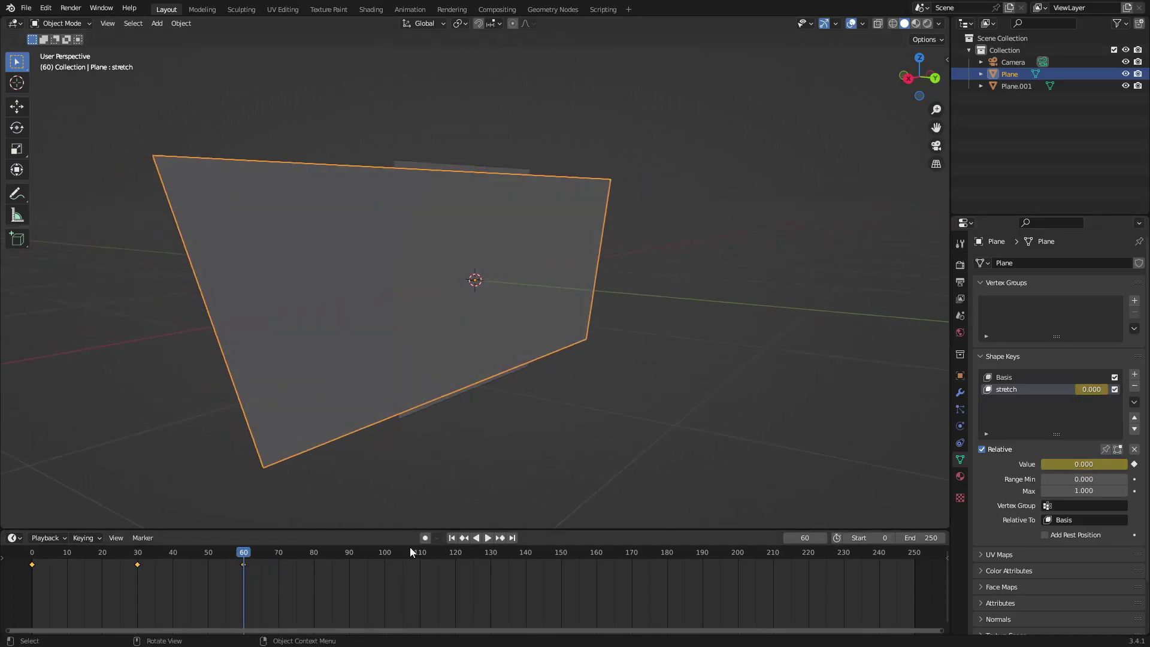
- Preview the stretch animation from frame 0 in camera view, then stop playback
{"action": "key", "text": "shift+Left"}
{"action": "key", "text": "KP_0"}
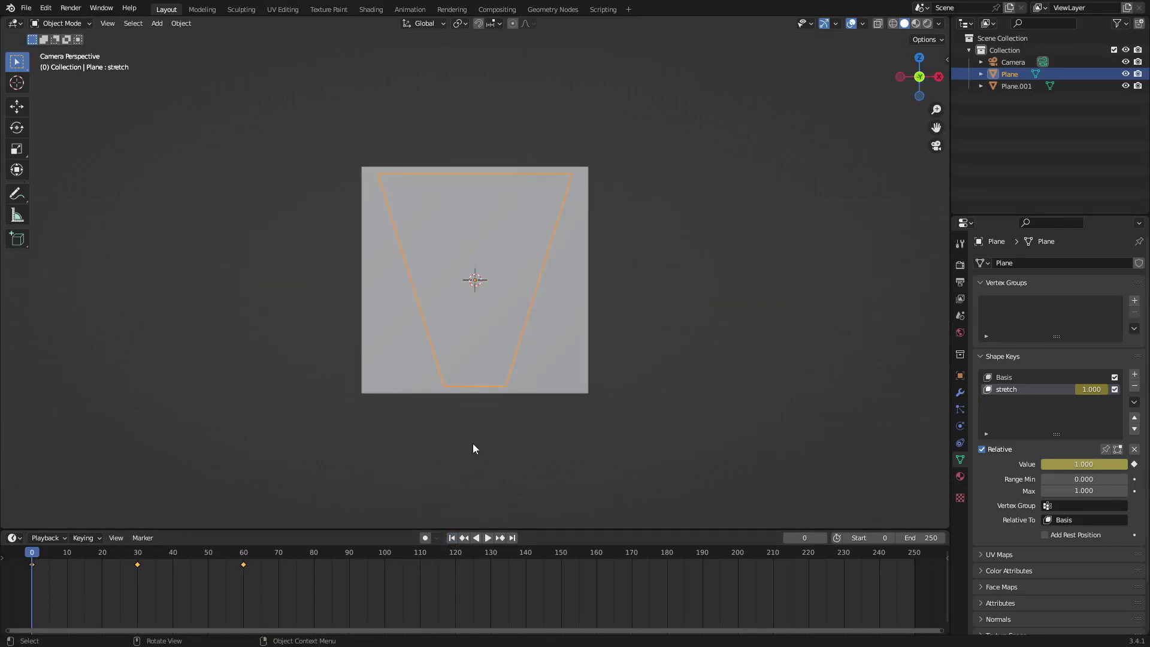
{"action": "left_click", "coordinate": [487, 538]}
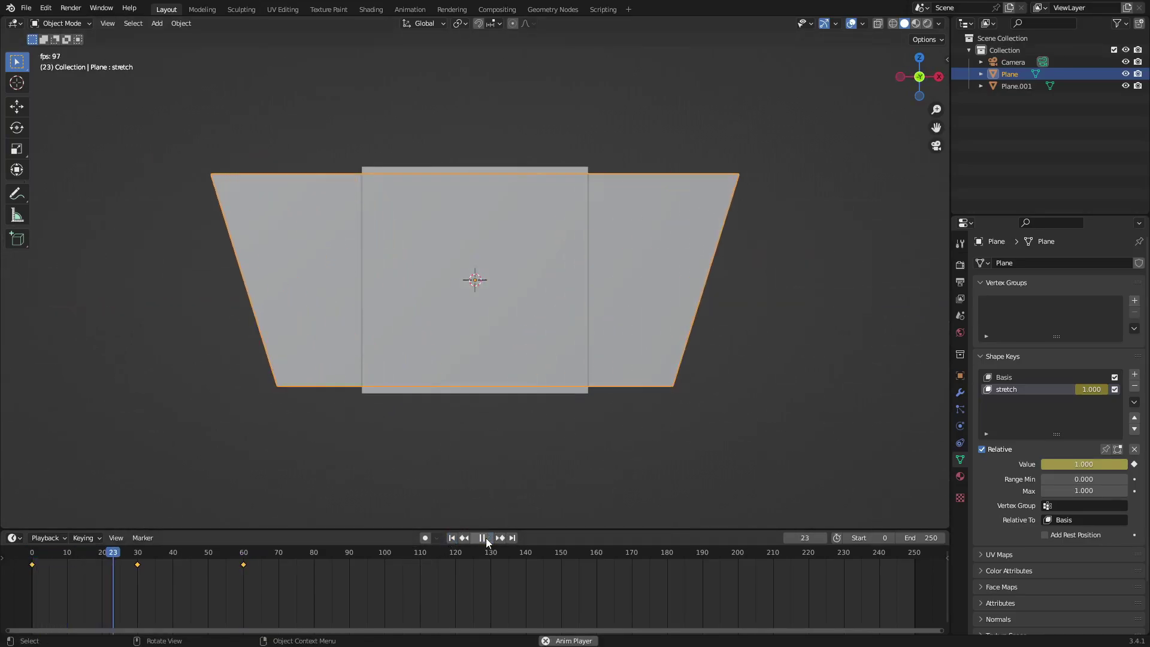
{"action": "left_click", "coordinate": [453, 538]}
{"action": "key", "text": "space"}
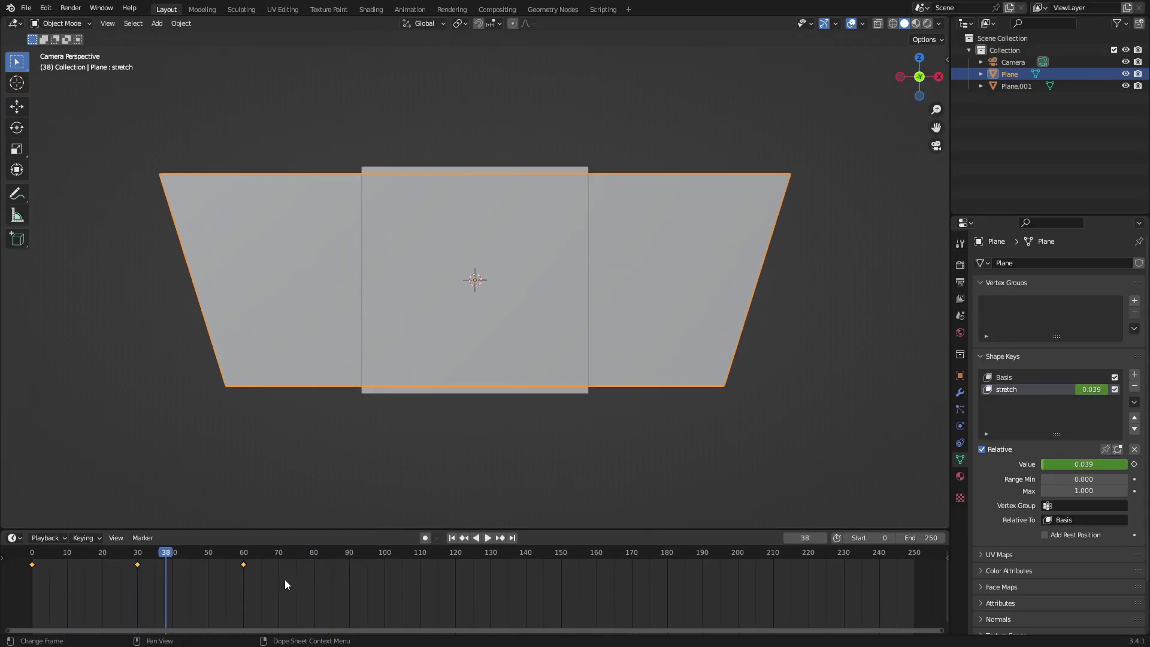
- Move the last stretch keyframe on the timeline to frame 90
{"action": "left_click", "coordinate": [244, 564]}
{"action": "key", "text": "g"}
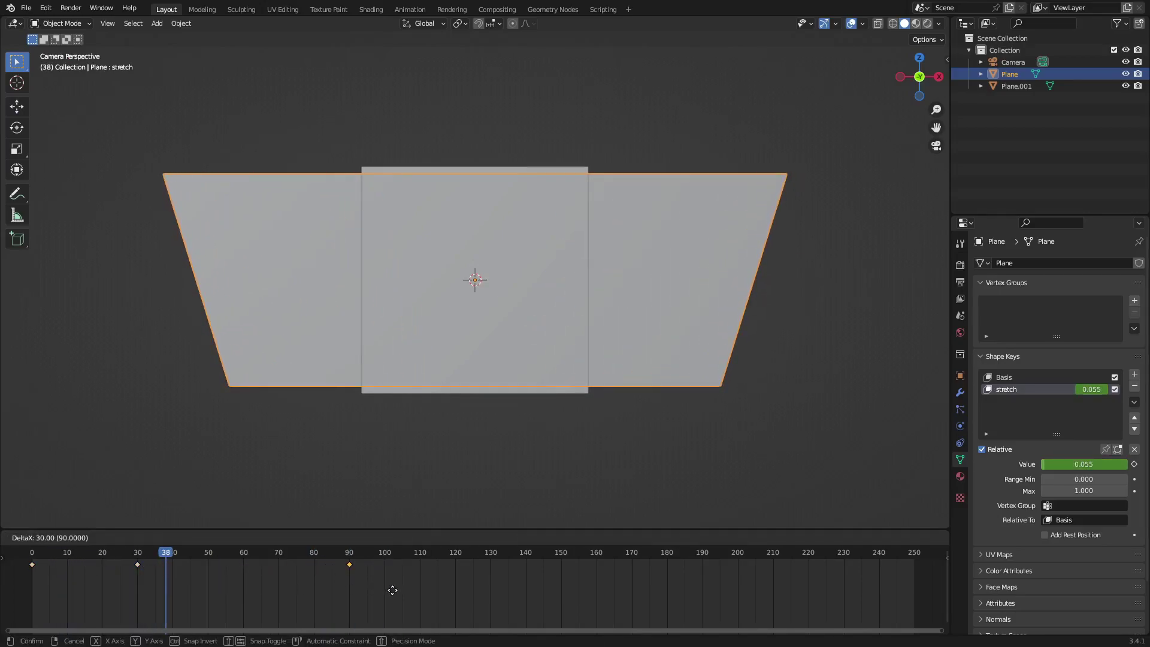
{"action": "left_click", "coordinate": [390, 591]}
{"action": "key", "text": "g"}
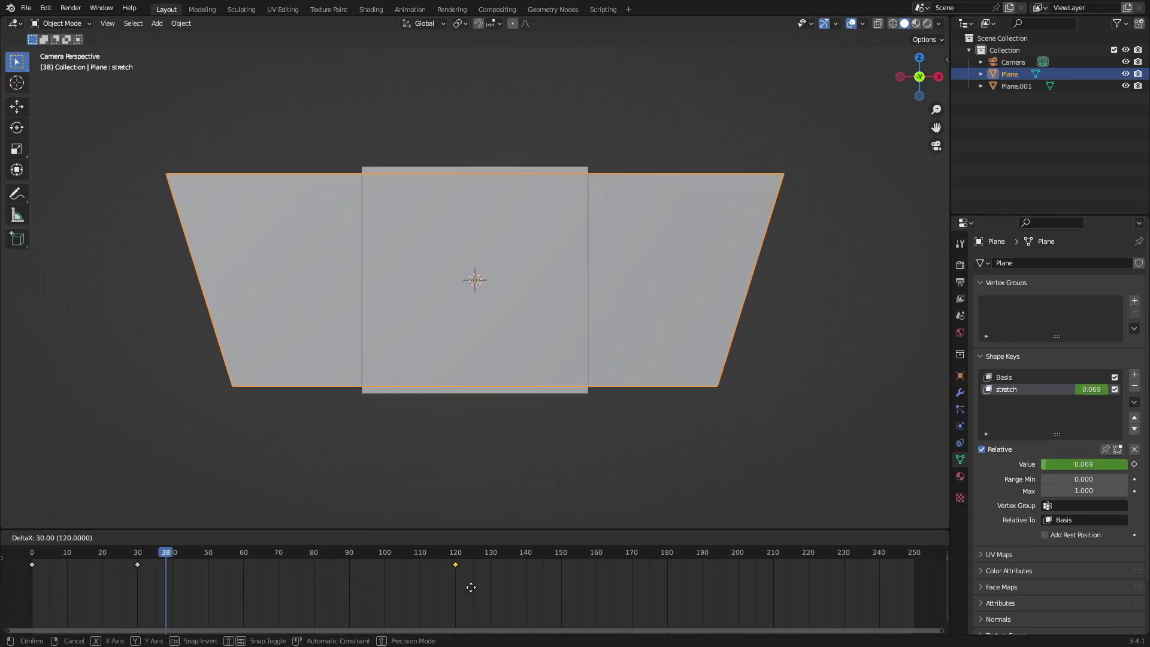
{"action": "key", "text": "Escape"}
- Replay the retimed stretch animation from frame 0 to check its pacing
{"action": "key", "text": "shift+Left"}
{"action": "left_click", "coordinate": [488, 538]}
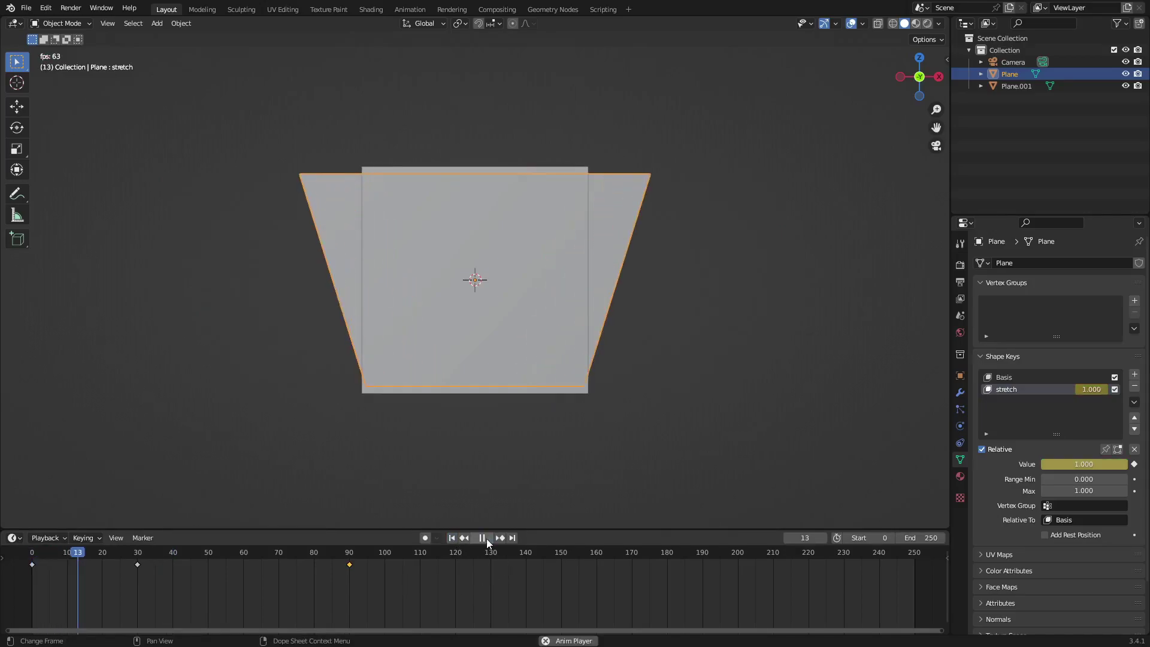
{"action": "left_click", "coordinate": [452, 538]}
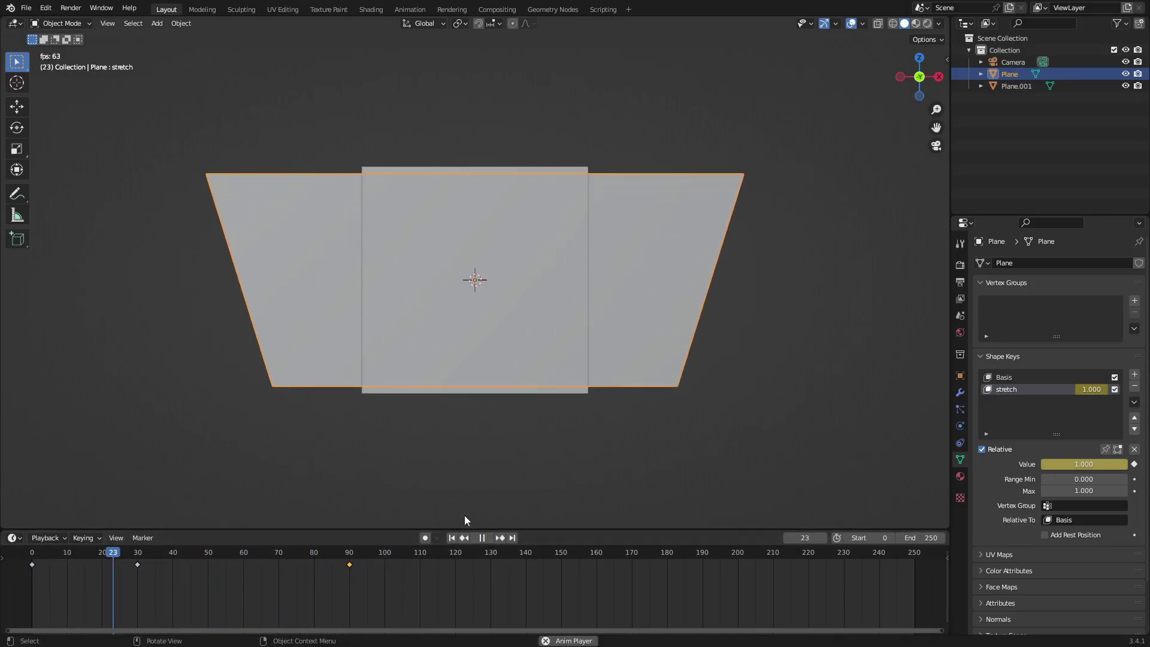
- Restart the animation preview from frame 0, select the square plane and stop playback
{"action": "left_click", "coordinate": [452, 538]}
{"action": "left_click", "coordinate": [451, 538]}
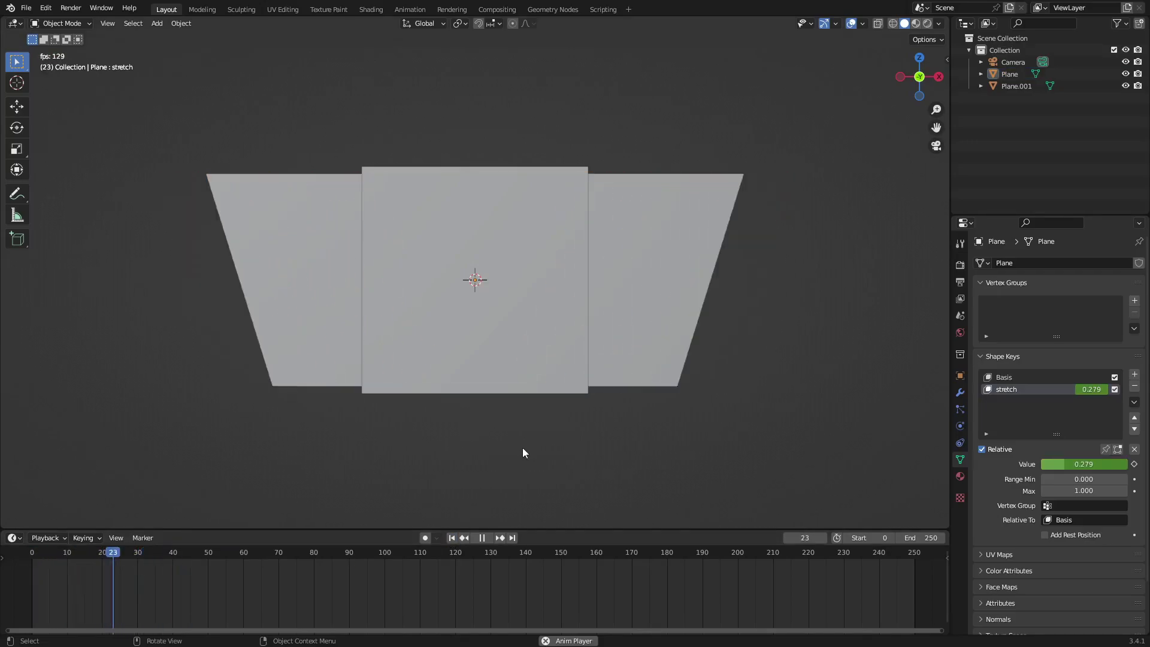
{"action": "left_click", "coordinate": [527, 382]}
{"action": "key", "text": "space"}
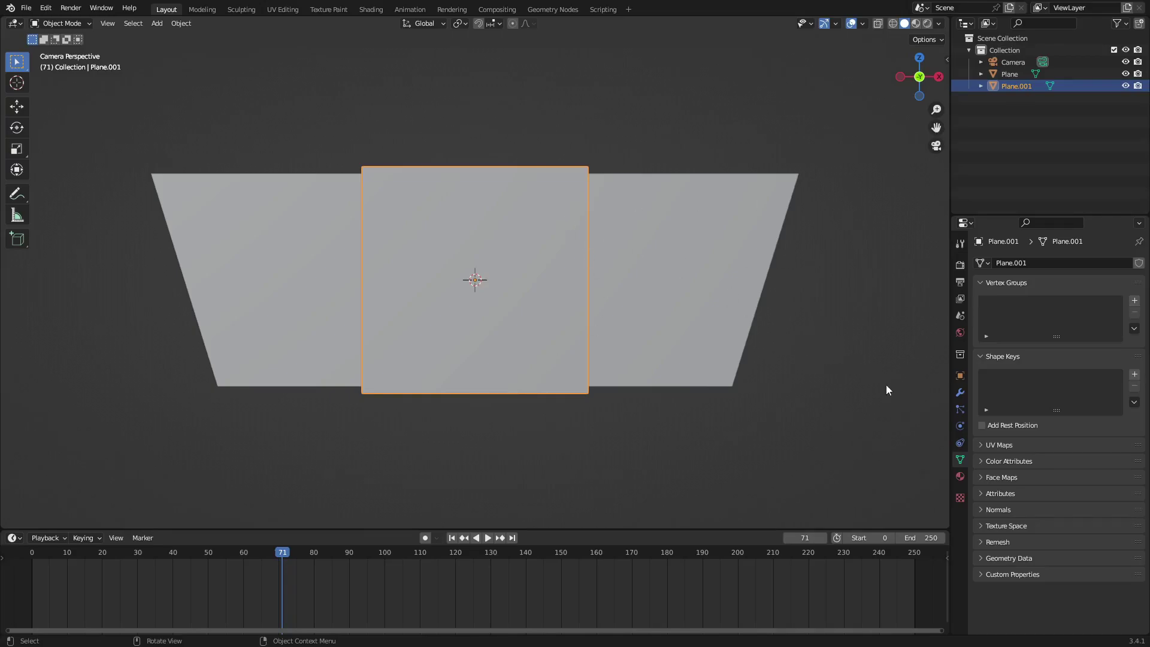
- Add a new material named holdout to the square plane and set its surface shader to Holdout
{"action": "left_click", "coordinate": [960, 476]}
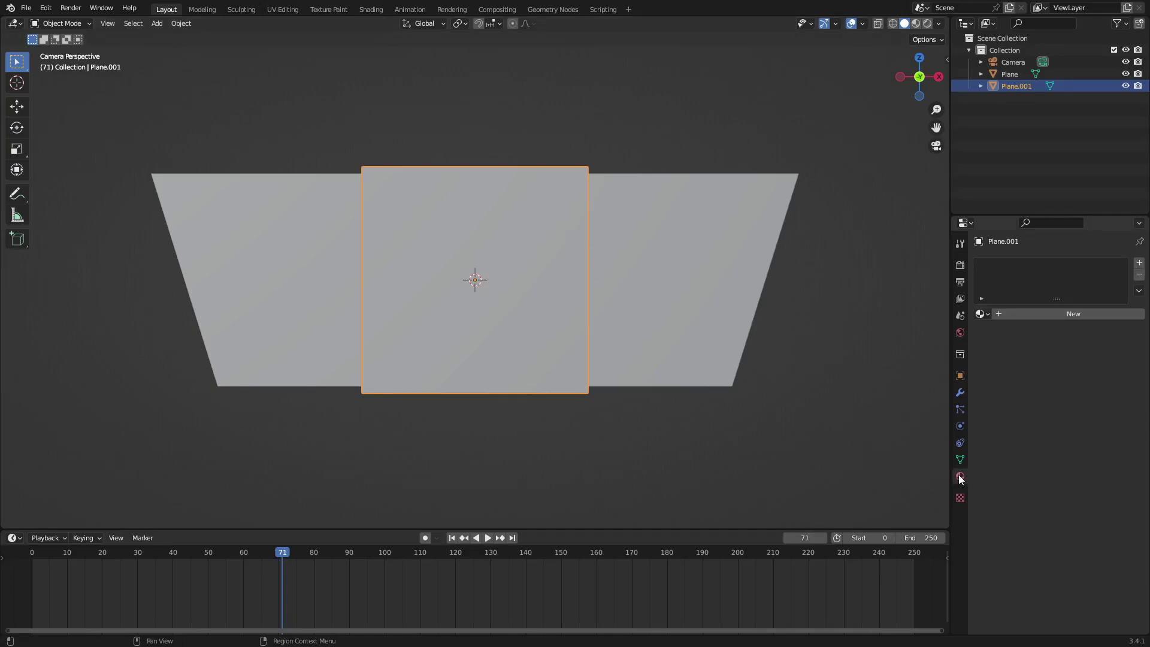
{"action": "left_click", "coordinate": [1062, 314]}
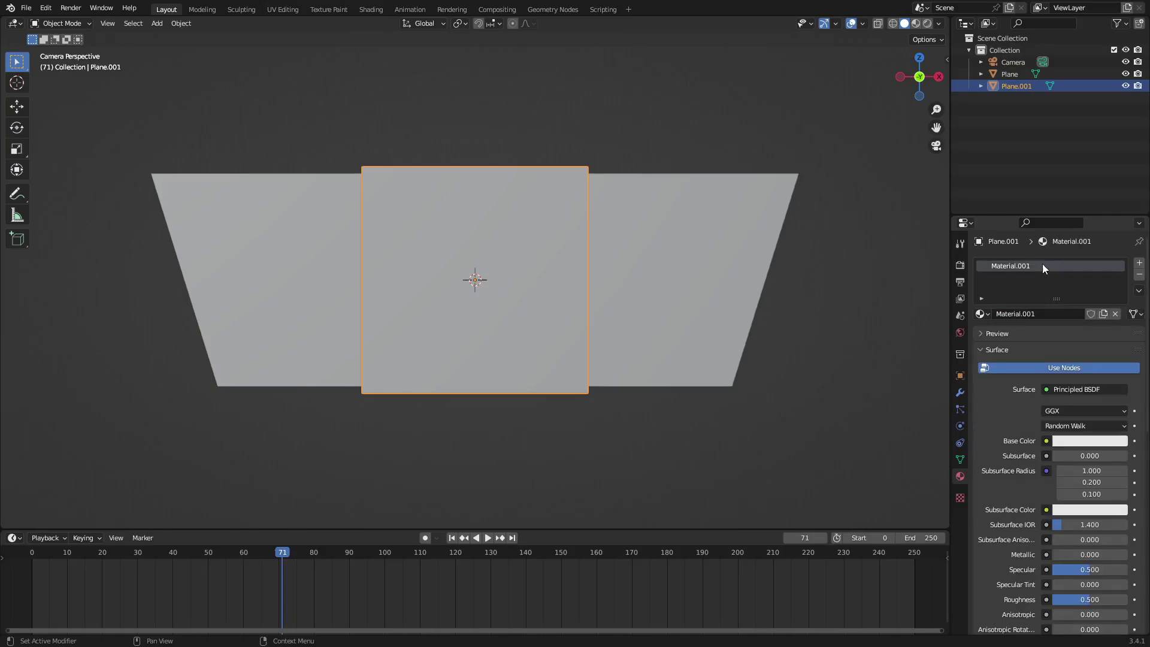
{"action": "left_click", "coordinate": [1045, 314]}
{"action": "type", "text": "holdout"}
{"action": "key", "text": "Return"}
{"action": "left_click", "coordinate": [1068, 389]}
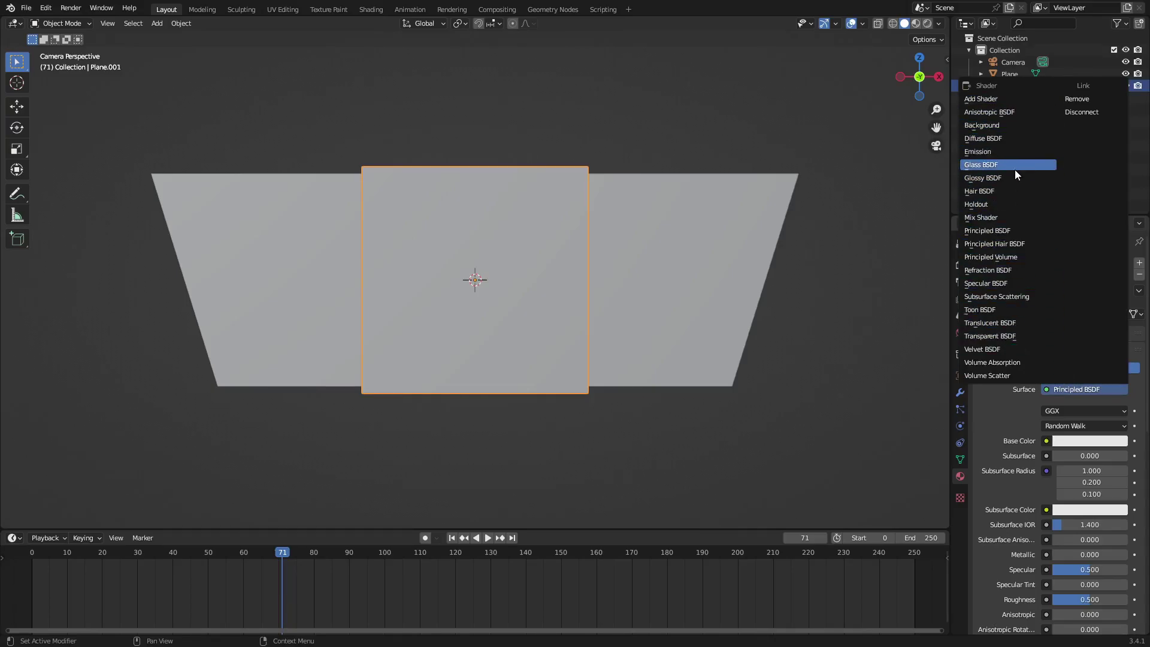
{"action": "left_click", "coordinate": [1015, 203]}
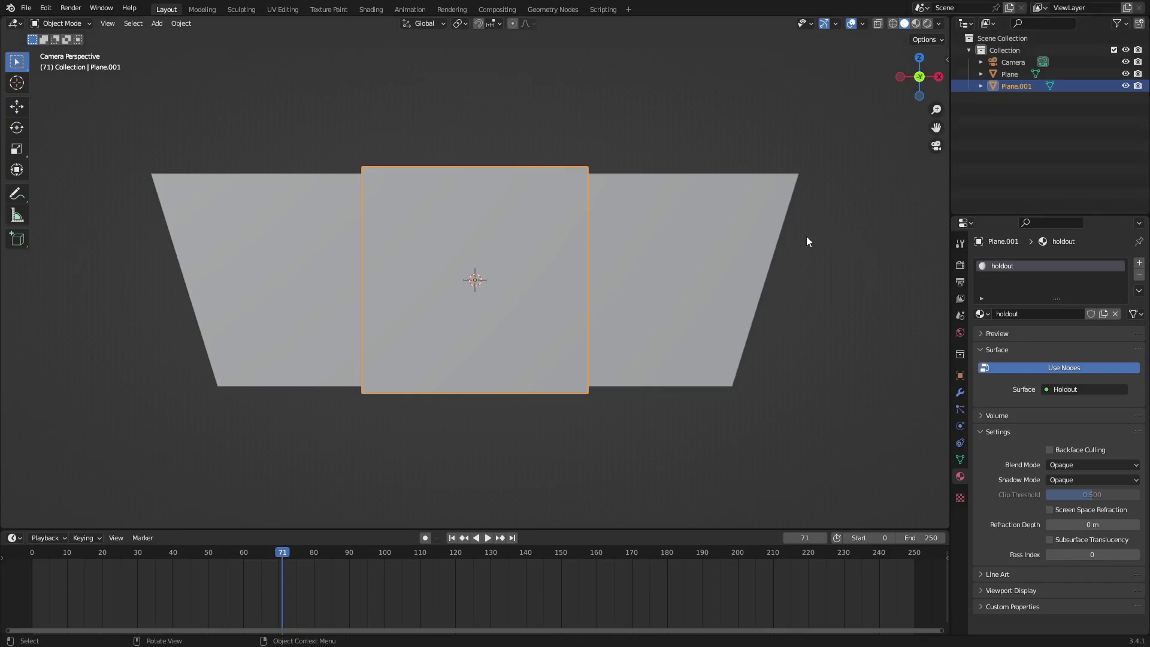
- Assign the existing Material to the trapezoid and set its surface shader to Emission
{"action": "left_click", "coordinate": [677, 257]}
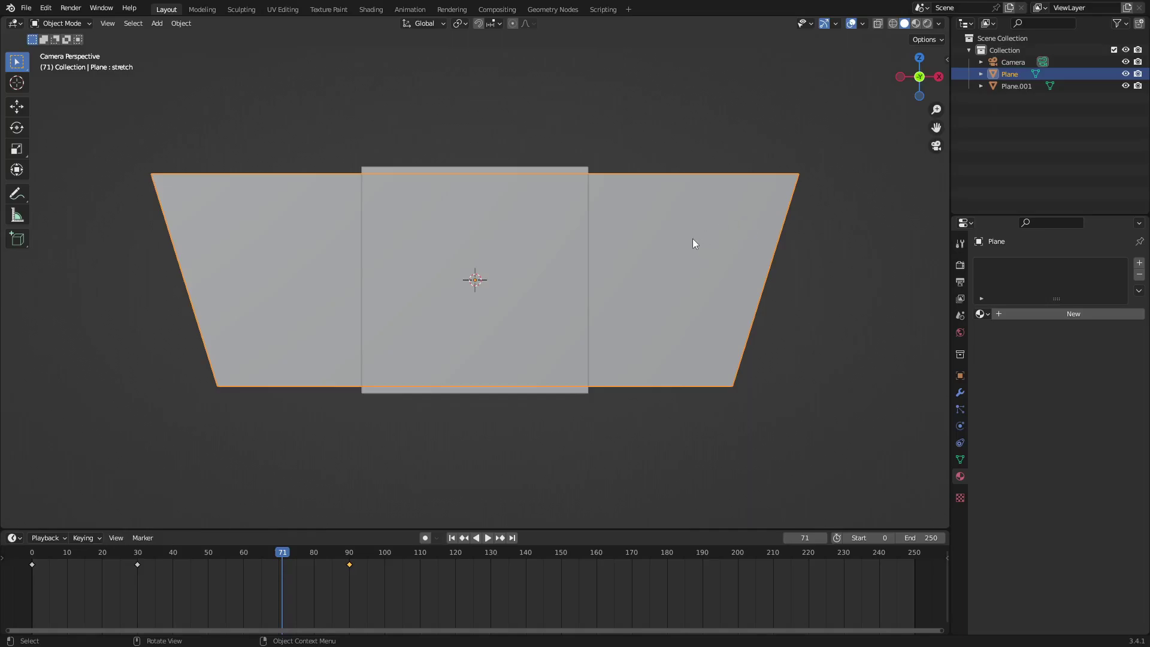
{"action": "left_click", "coordinate": [982, 313]}
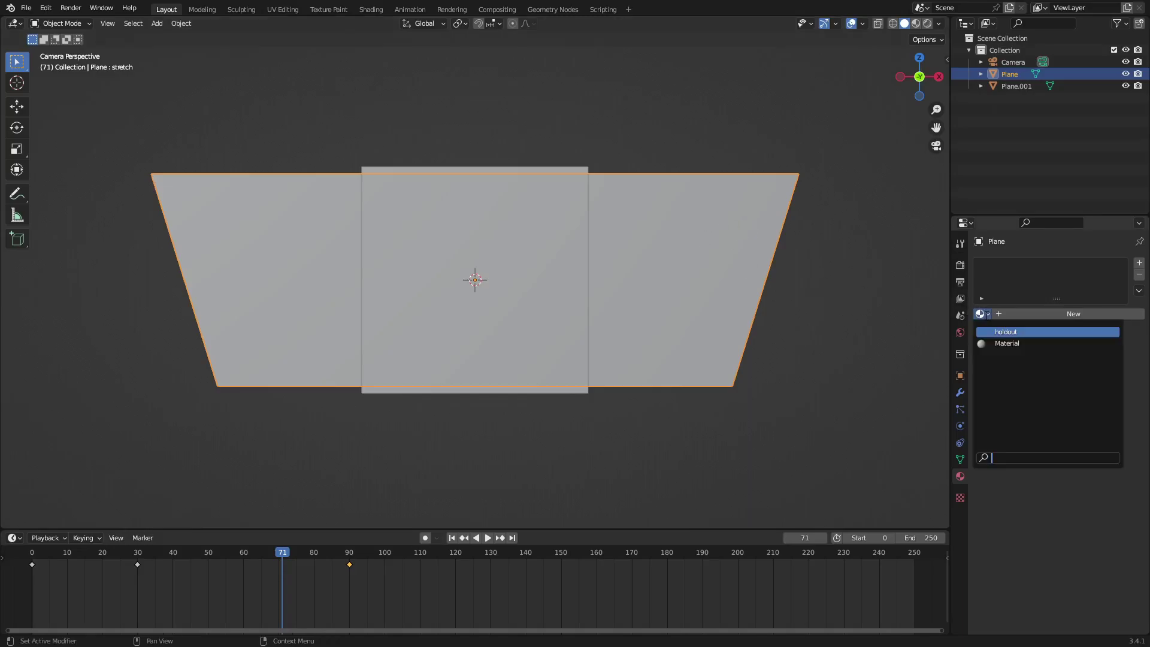
{"action": "left_click", "coordinate": [999, 343]}
{"action": "left_click", "coordinate": [1091, 390]}
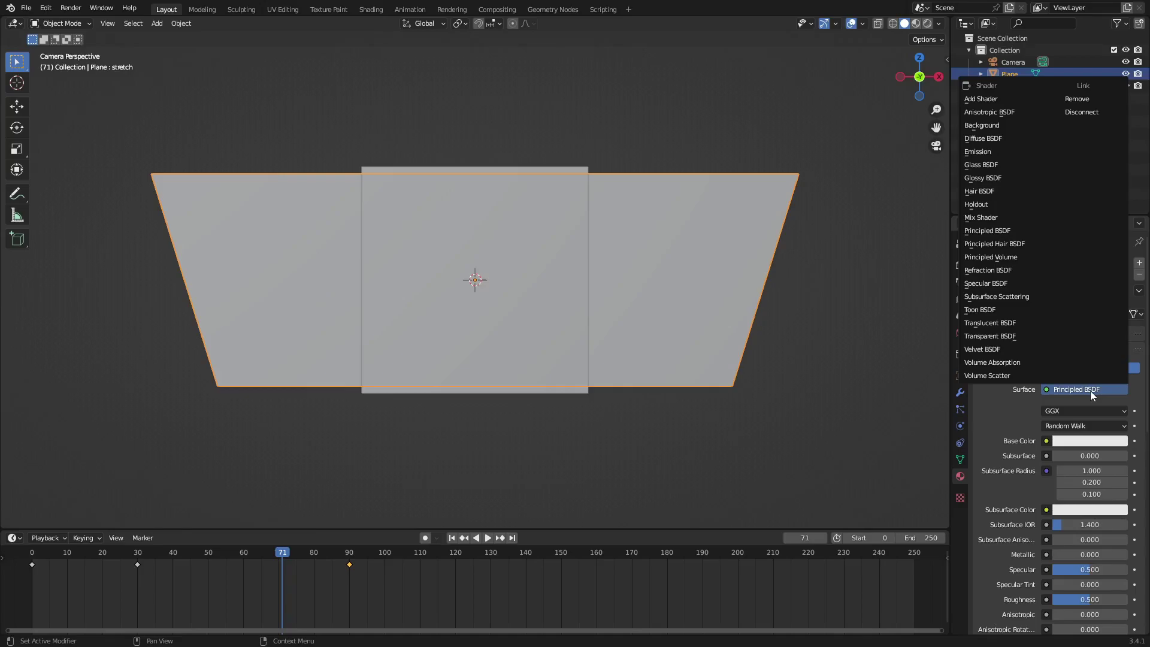
{"action": "left_click", "coordinate": [999, 153]}
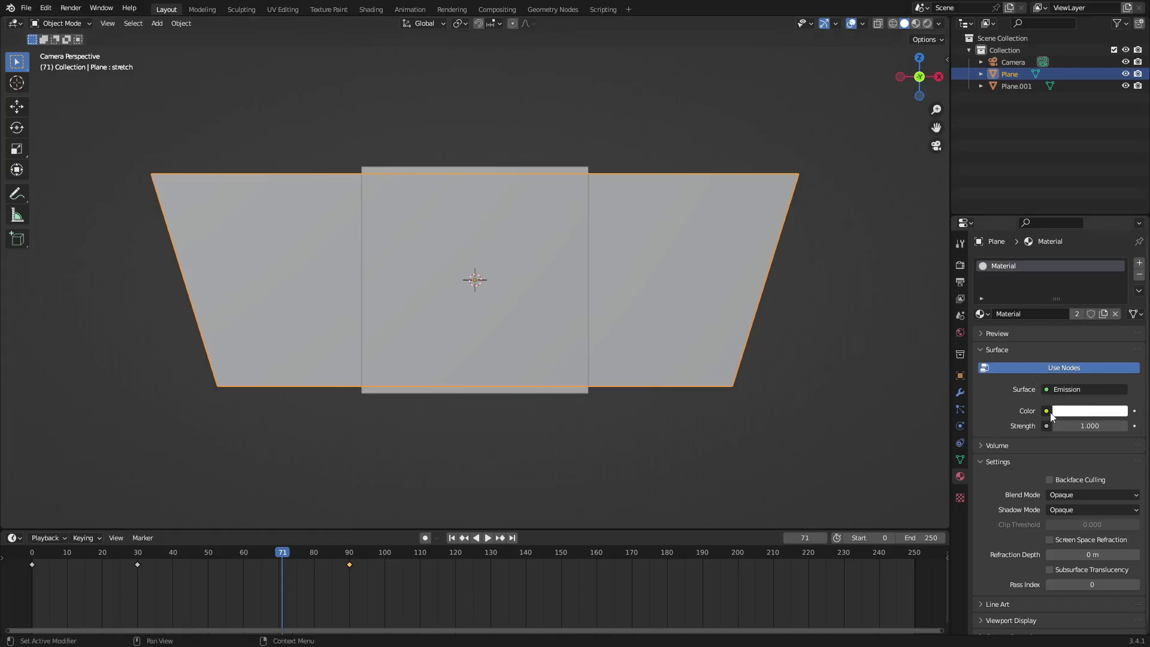
- Set the scene's view transform to Standard and show the viewport in rendered shading with nothing selected
{"action": "left_click", "coordinate": [960, 265]}
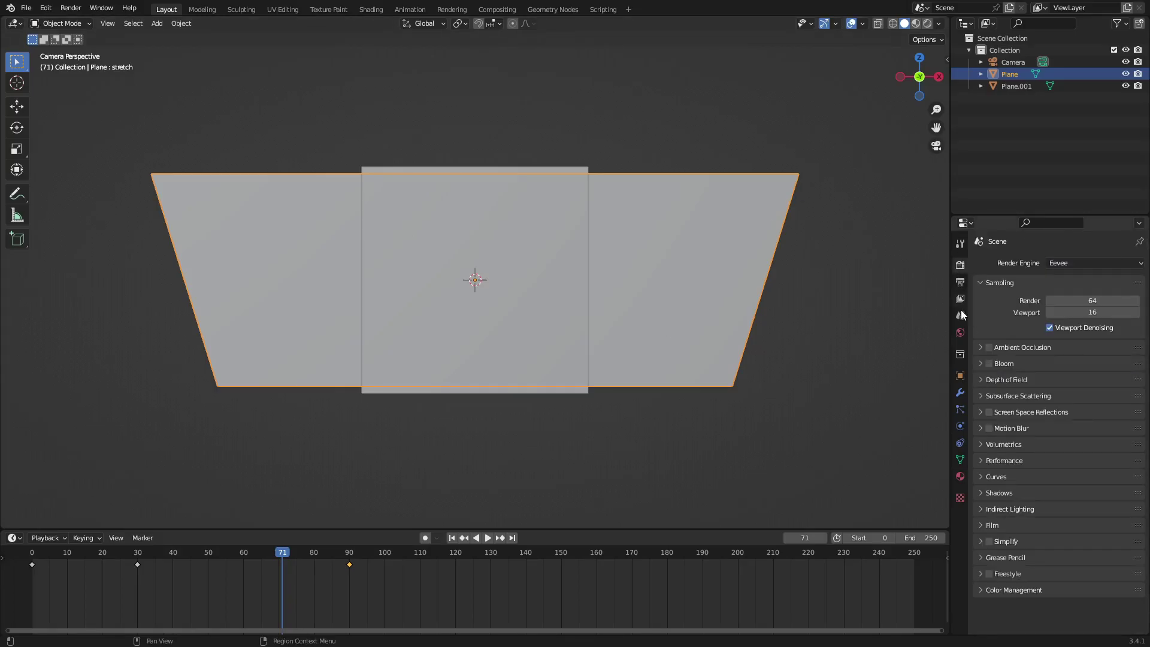
{"action": "left_click", "coordinate": [1048, 589]}
{"action": "scroll", "coordinate": [1048, 585], "scroll_direction": "down", "scroll_amount": 3}
{"action": "left_click", "coordinate": [1074, 547]}
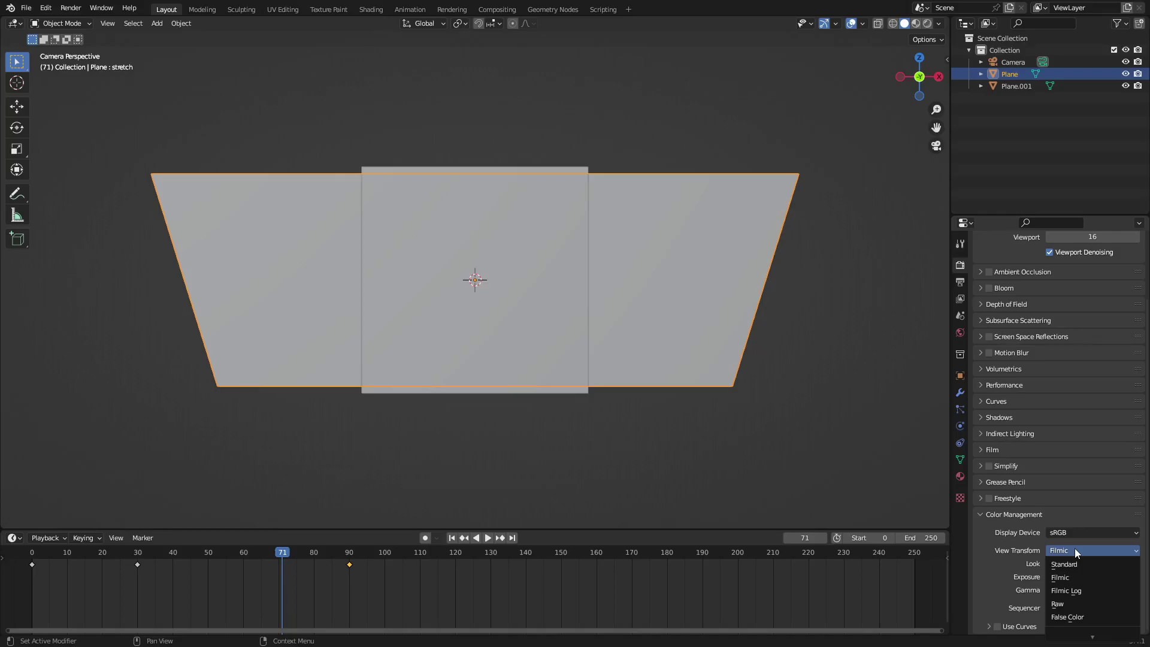
{"action": "left_click", "coordinate": [1081, 560]}
{"action": "left_click", "coordinate": [1029, 513]}
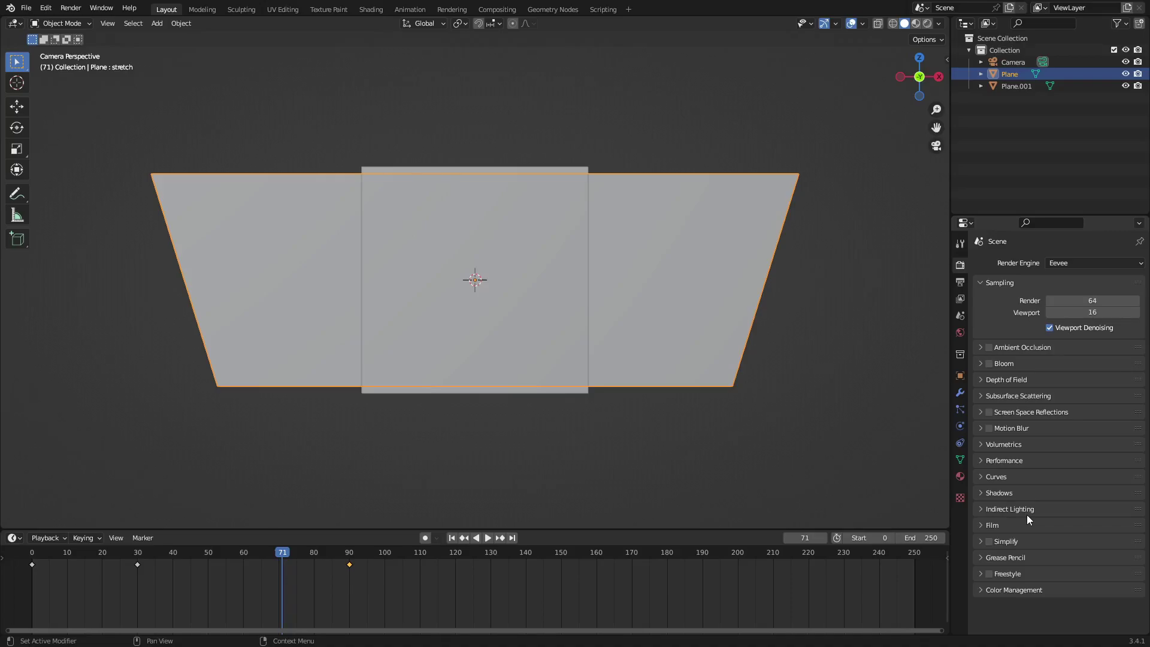
{"action": "left_click", "coordinate": [1040, 594]}
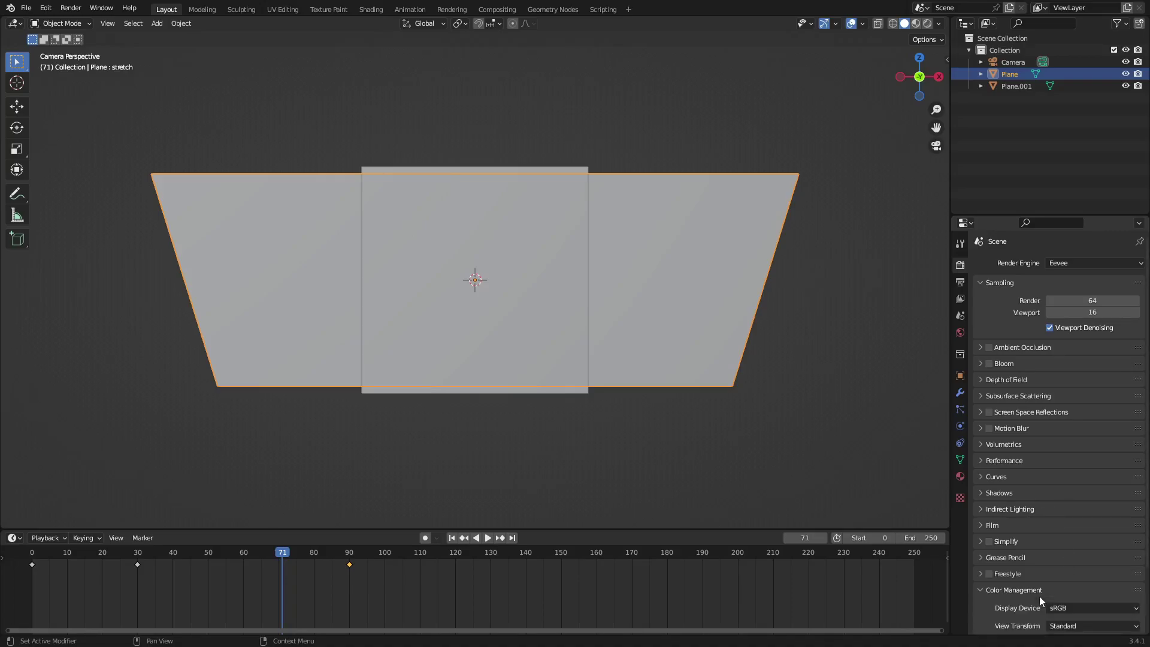
{"action": "scroll", "coordinate": [1059, 588], "scroll_direction": "down", "scroll_amount": 3}
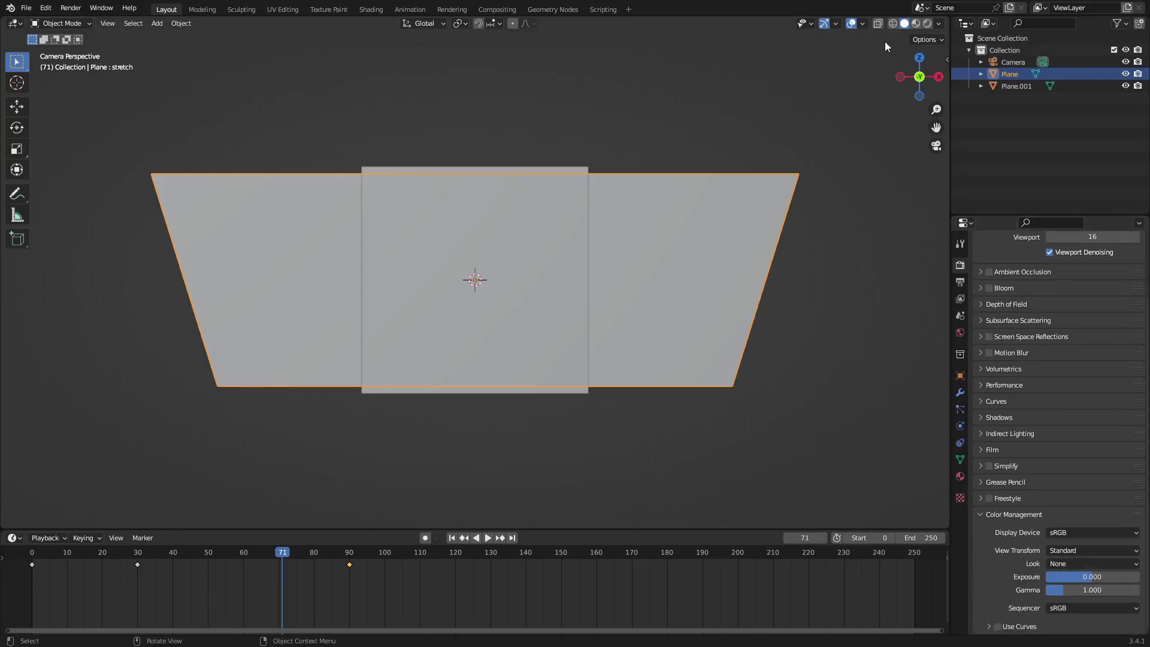
{"action": "key", "text": "z"}
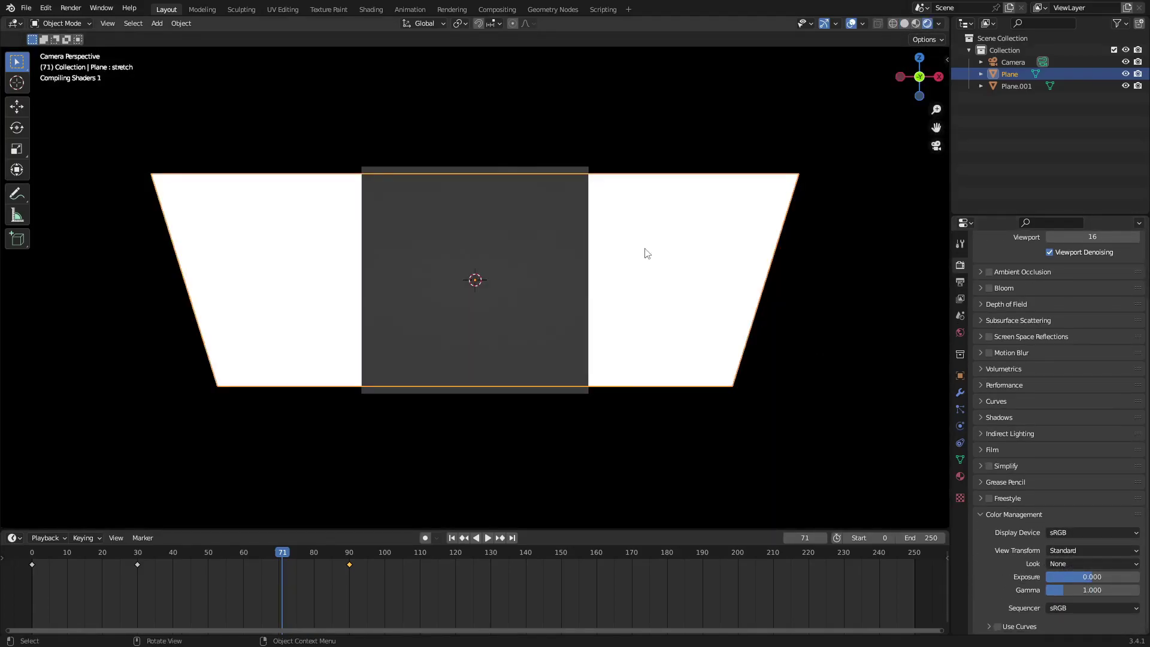
{"action": "key", "text": "alt+a"}
- Switch the view transform to Filmic to compare the white emission, and set it back to Standard
{"action": "left_click", "coordinate": [1100, 553]}
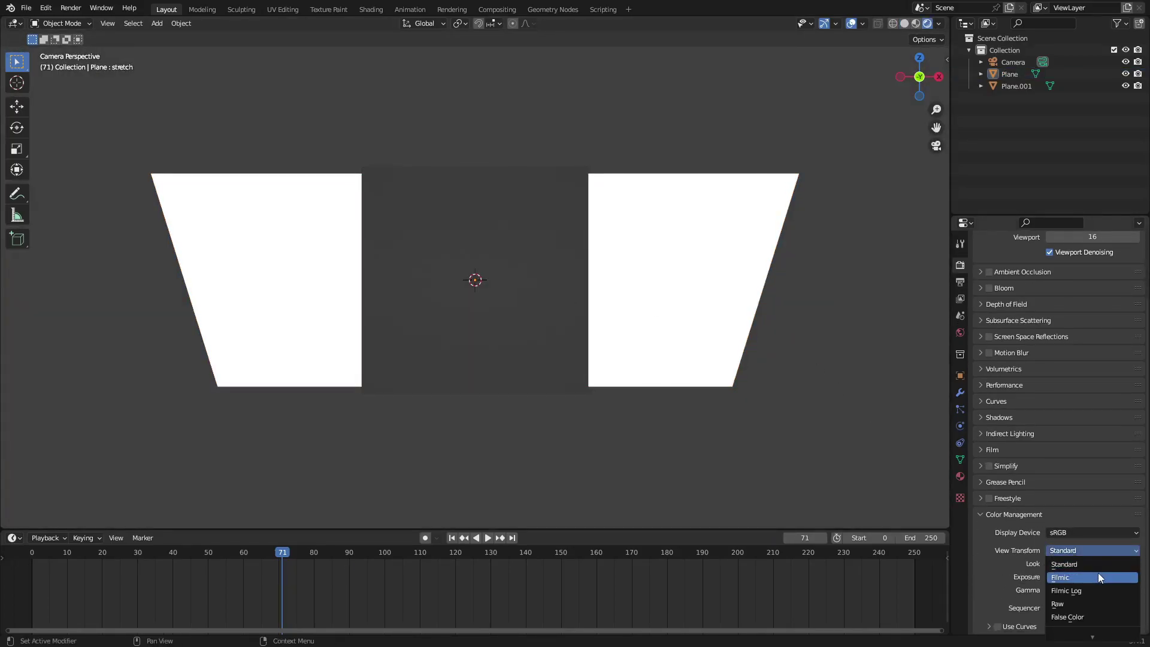
{"action": "left_click", "coordinate": [1098, 573]}
{"action": "scroll", "coordinate": [753, 289], "scroll_direction": "up", "scroll_amount": 3}
{"action": "scroll", "coordinate": [760, 290], "scroll_direction": "down", "scroll_amount": 2}
{"action": "scroll", "coordinate": [561, 250], "scroll_direction": "down", "scroll_amount": 1}
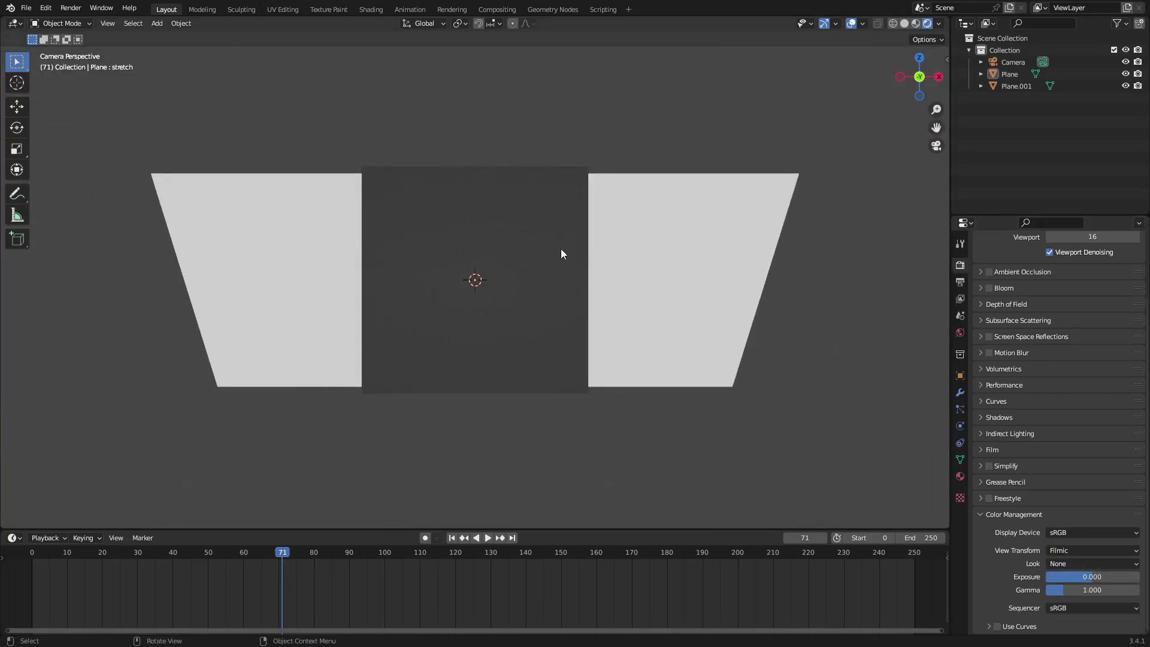
{"action": "scroll", "coordinate": [457, 267], "scroll_direction": "up", "scroll_amount": 5}
{"action": "scroll", "coordinate": [457, 267], "scroll_direction": "down", "scroll_amount": 4}
{"action": "left_click", "coordinate": [1088, 550]}
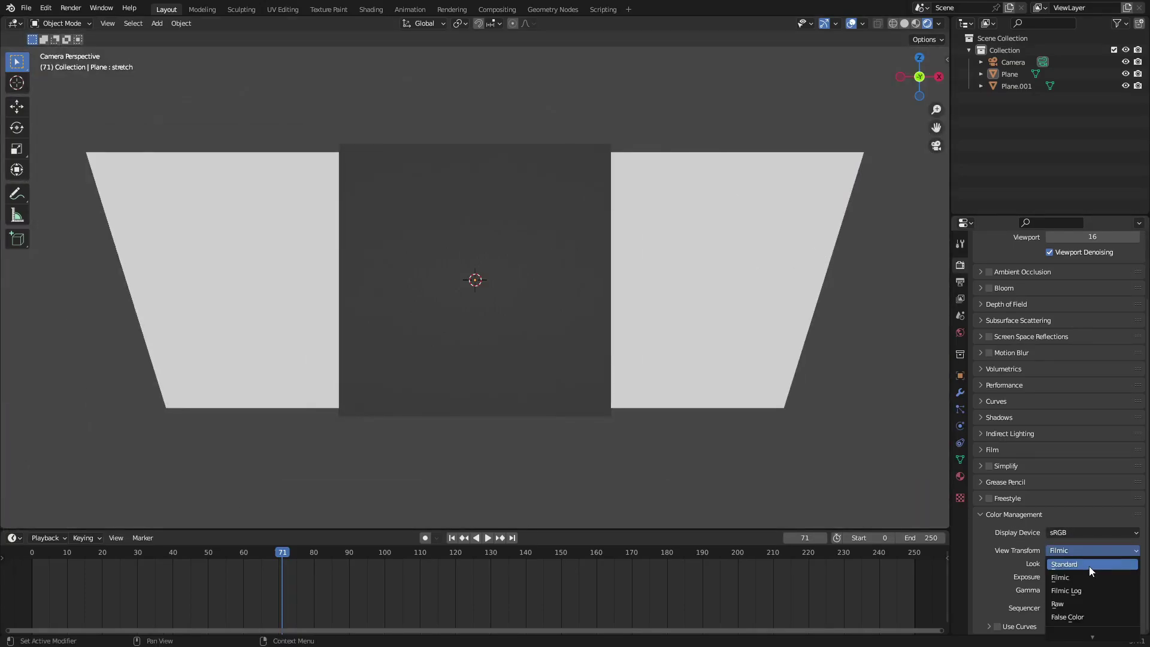
{"action": "left_click", "coordinate": [1089, 565]}
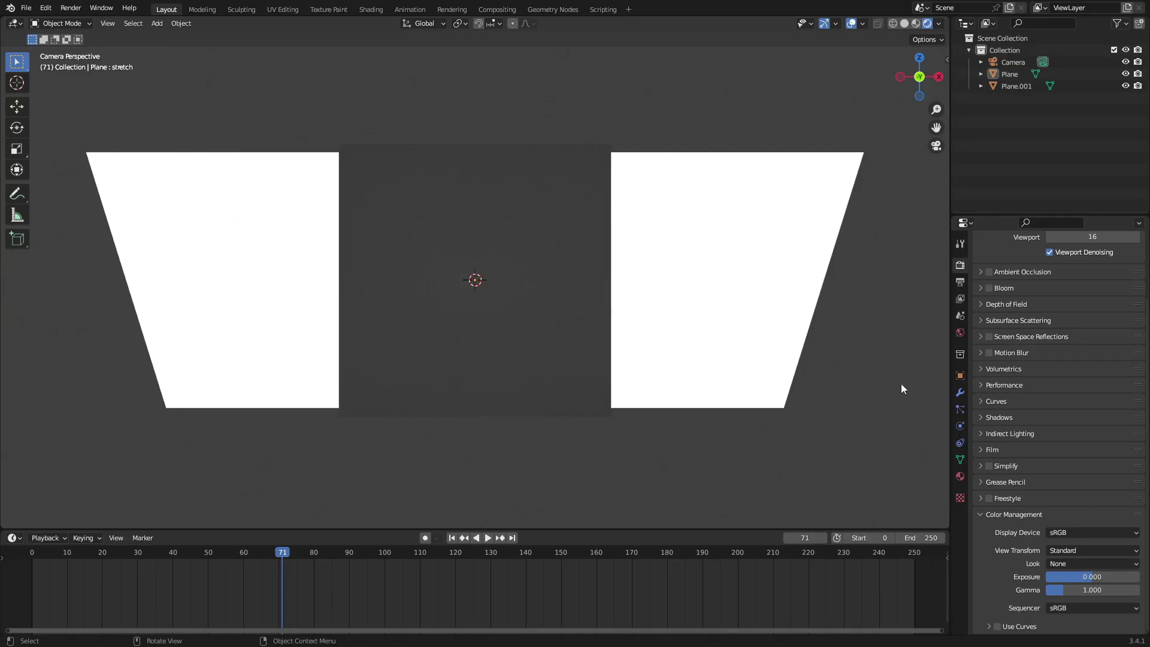
- Enable a transparent film background for the render and select the square holdout plane
{"action": "scroll", "coordinate": [1009, 501], "scroll_direction": "up", "scroll_amount": 3}
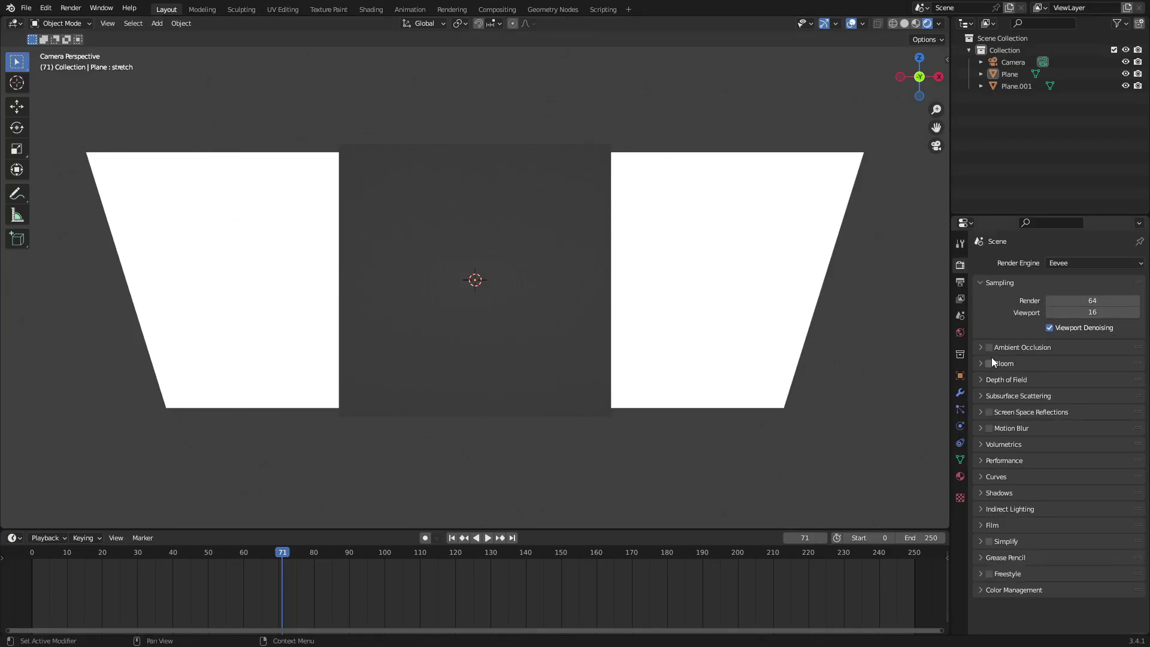
{"action": "left_click", "coordinate": [1002, 525]}
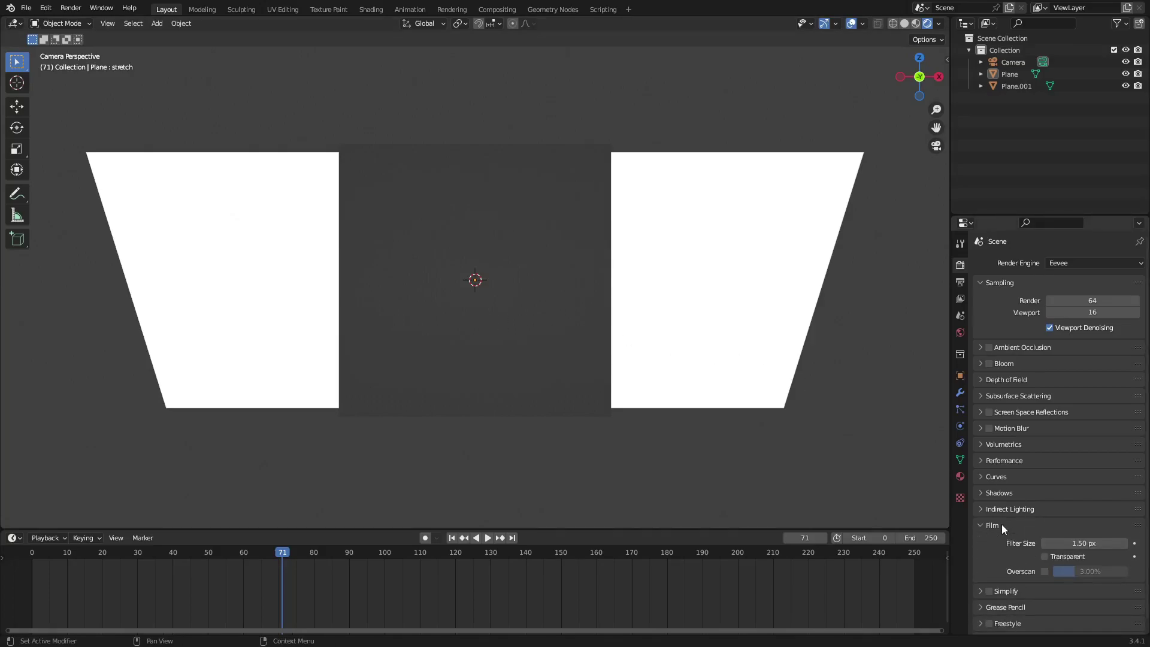
{"action": "left_click", "coordinate": [1052, 556]}
{"action": "scroll", "coordinate": [654, 423], "scroll_direction": "down", "scroll_amount": 3}
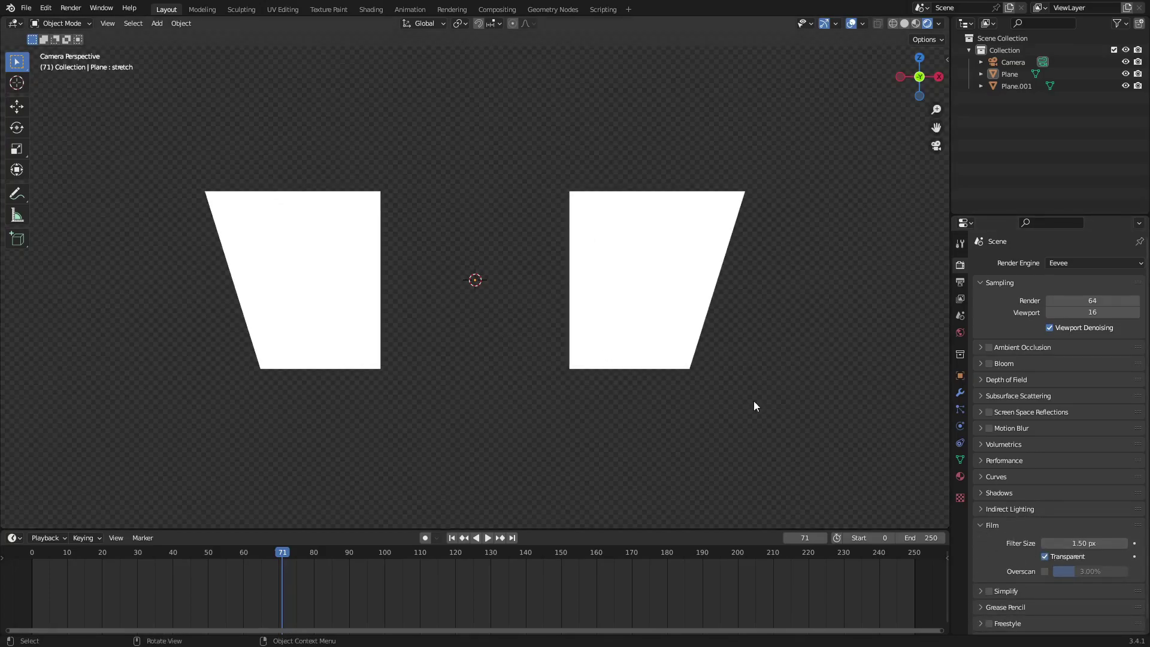
{"action": "scroll", "coordinate": [493, 303], "scroll_direction": "up", "scroll_amount": 2}
{"action": "left_click", "coordinate": [522, 257]}
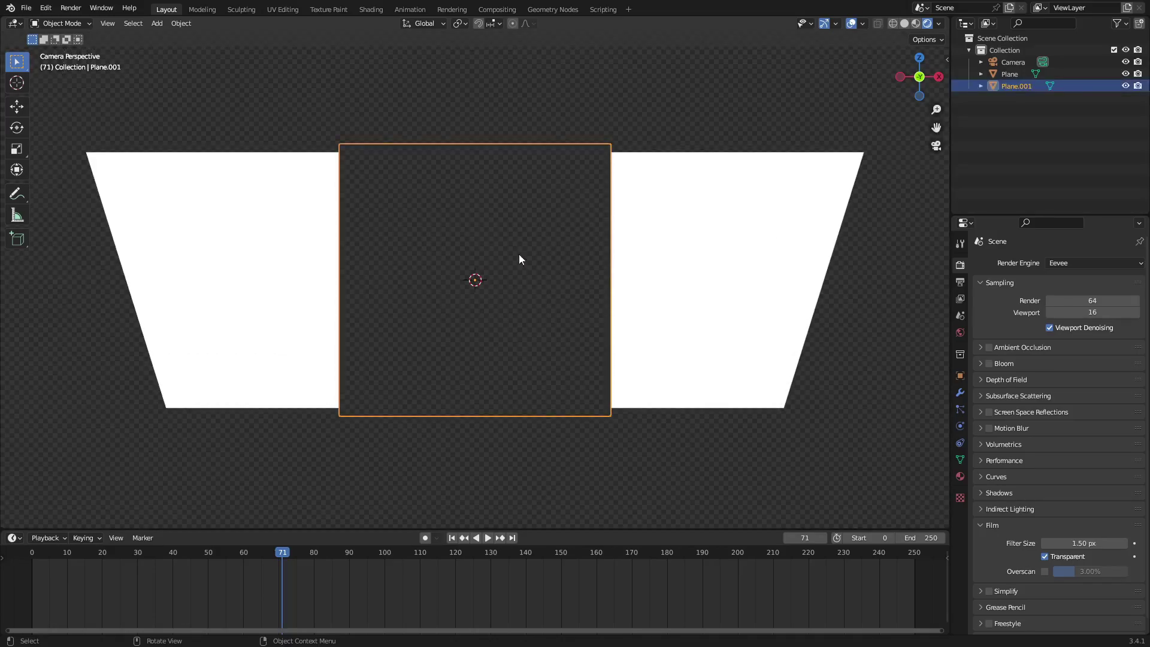
- Try moving the holdout plane along the X axis from an angled view, cancel the move and return to camera view
{"action": "middle_click_drag", "start_coordinate": [522, 257], "coordinate": [400, 305]}
{"action": "scroll", "coordinate": [609, 252], "scroll_direction": "up", "scroll_amount": 4}
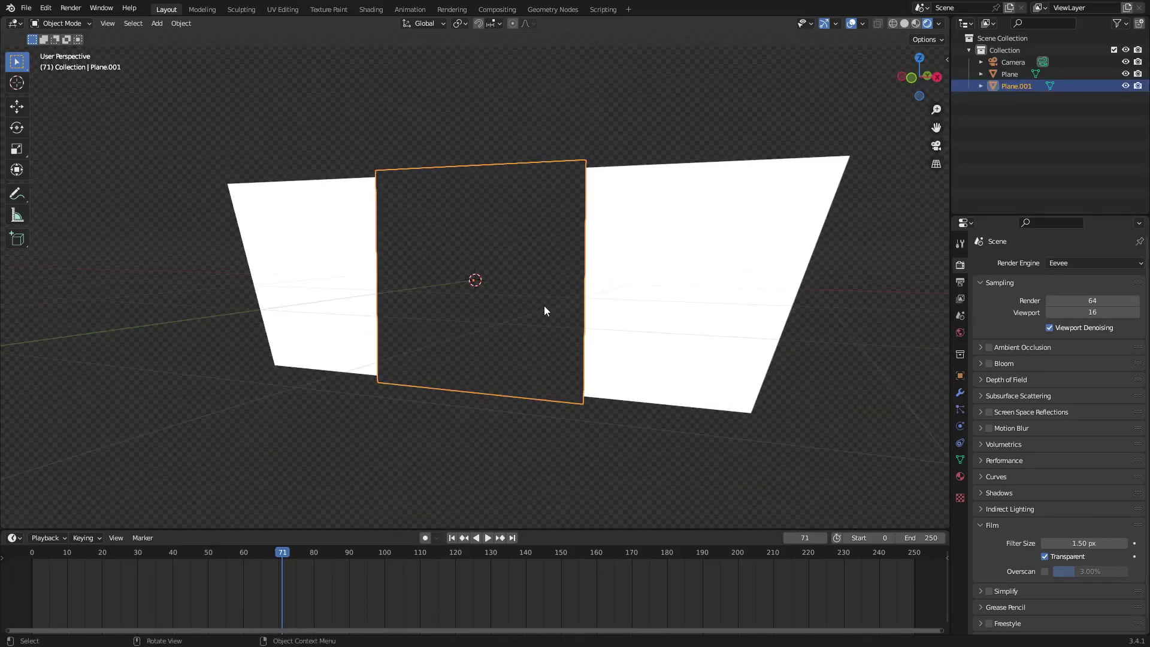
{"action": "key", "text": "g"}
{"action": "key", "text": "Escape"}
{"action": "middle_click_drag", "start_coordinate": [689, 300], "coordinate": [698, 290]}
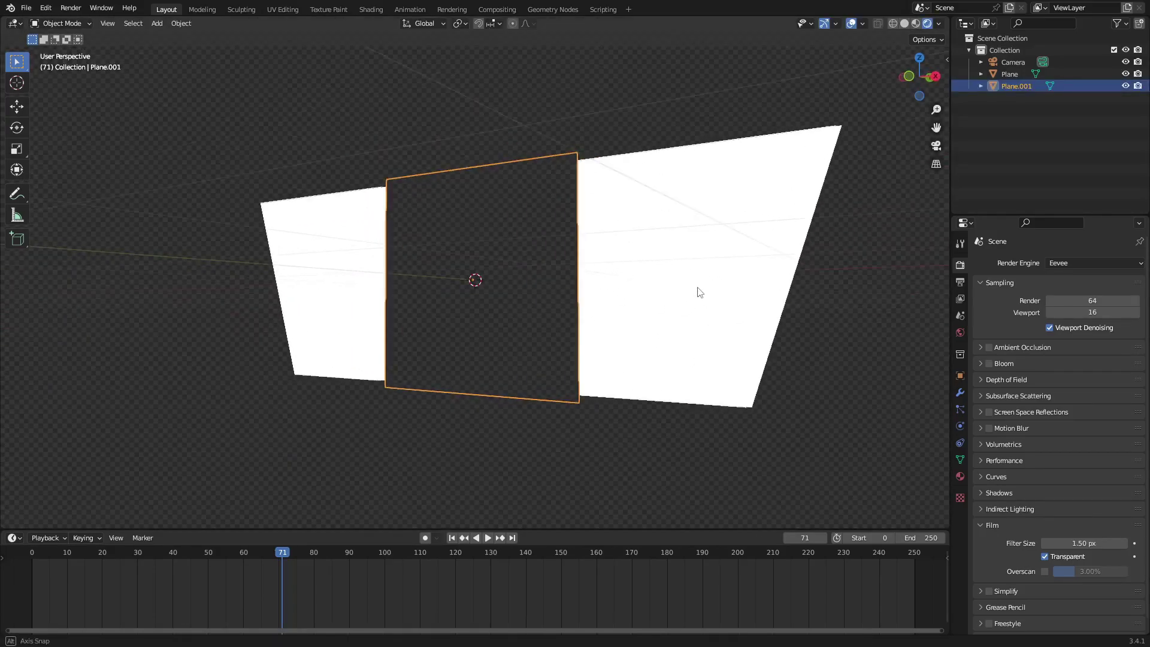
{"action": "key", "text": "g"}
{"action": "key", "text": "x"}
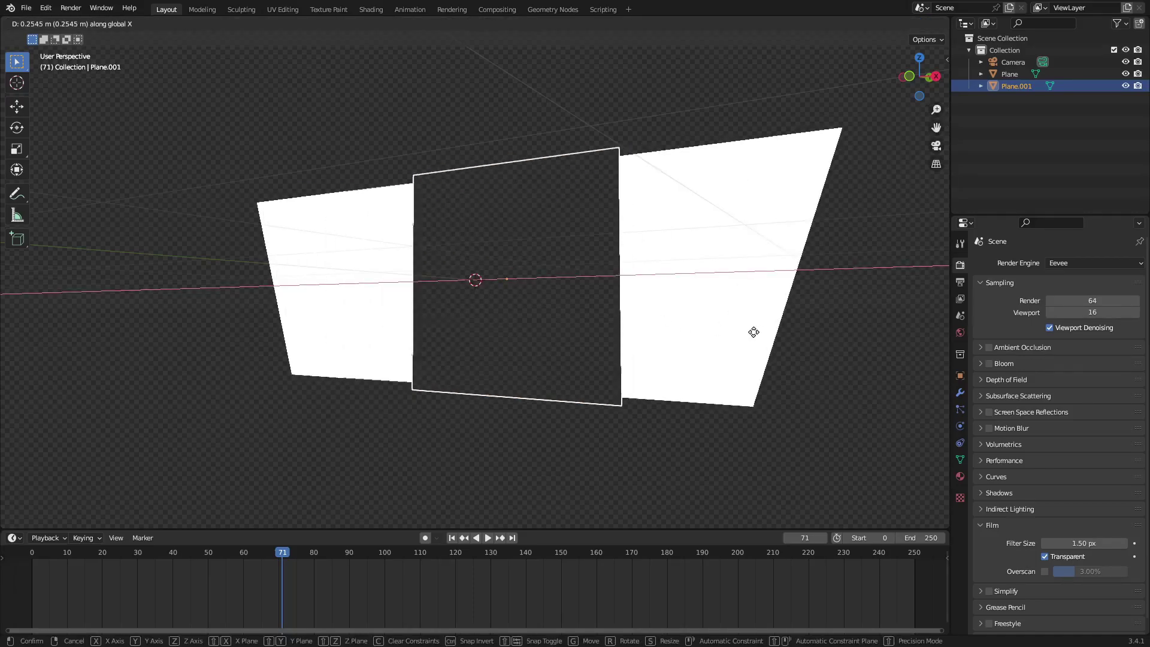
{"action": "key", "text": "Escape"}
{"action": "middle_click_drag", "start_coordinate": [662, 244], "coordinate": [640, 253]}
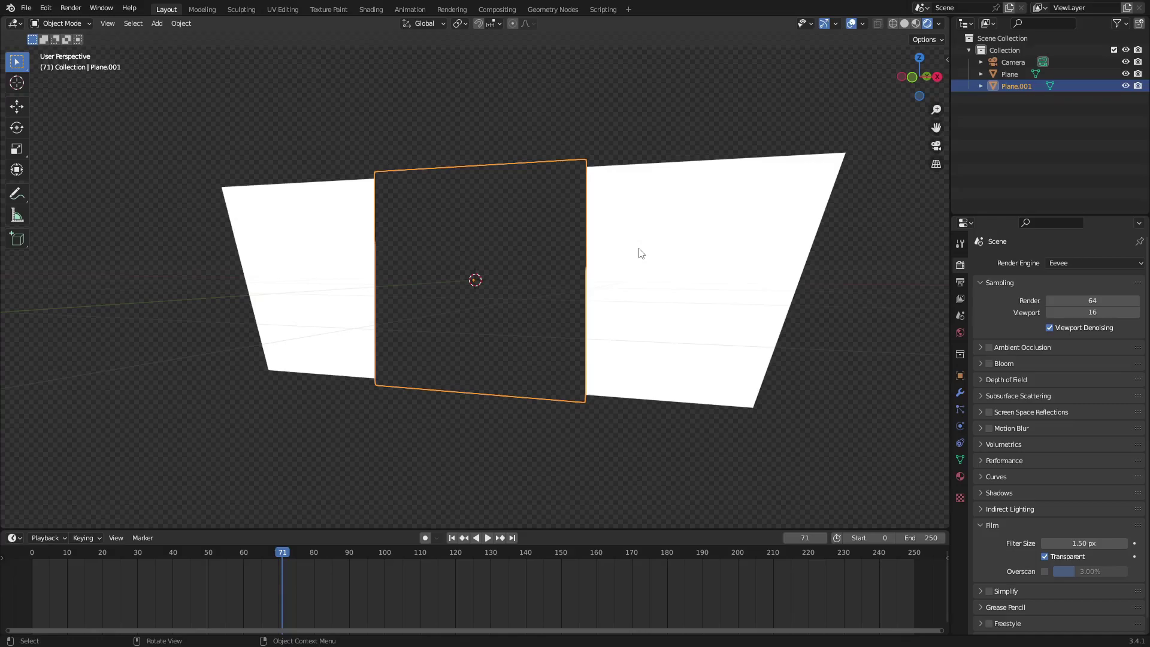
{"action": "key", "text": "KP_0"}
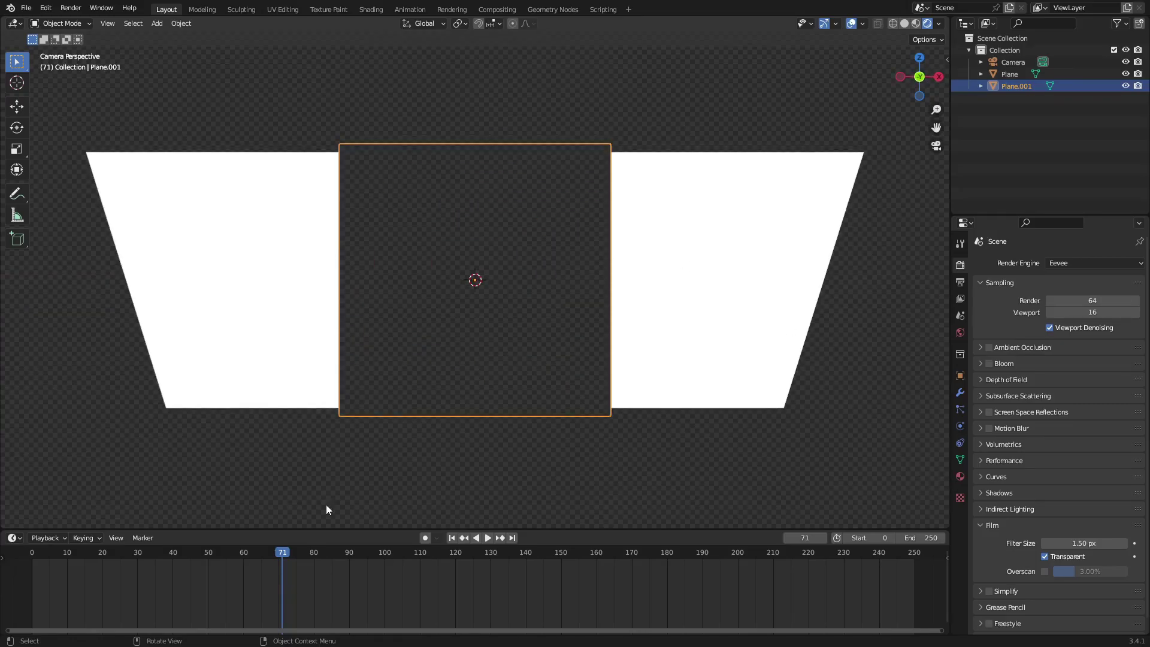
- Insert a scale keyframe on the square holdout plane at frame 0
{"action": "left_click", "coordinate": [15, 558]}
{"action": "key", "text": "space"}
{"action": "key", "text": "space"}
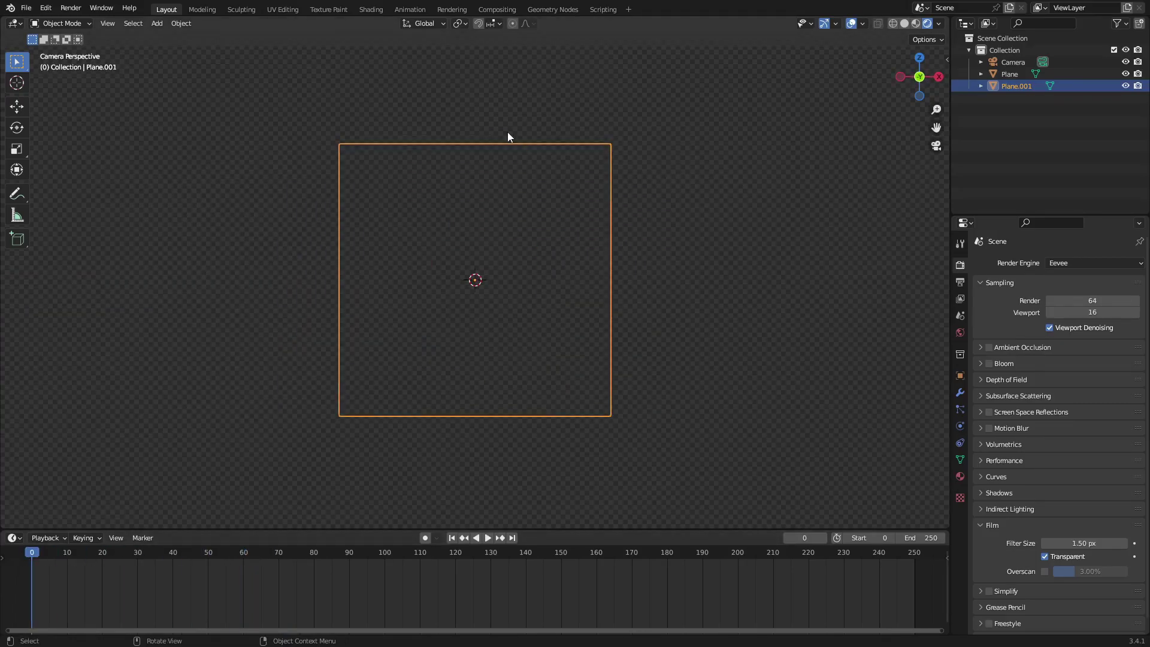
{"action": "key", "text": "i"}
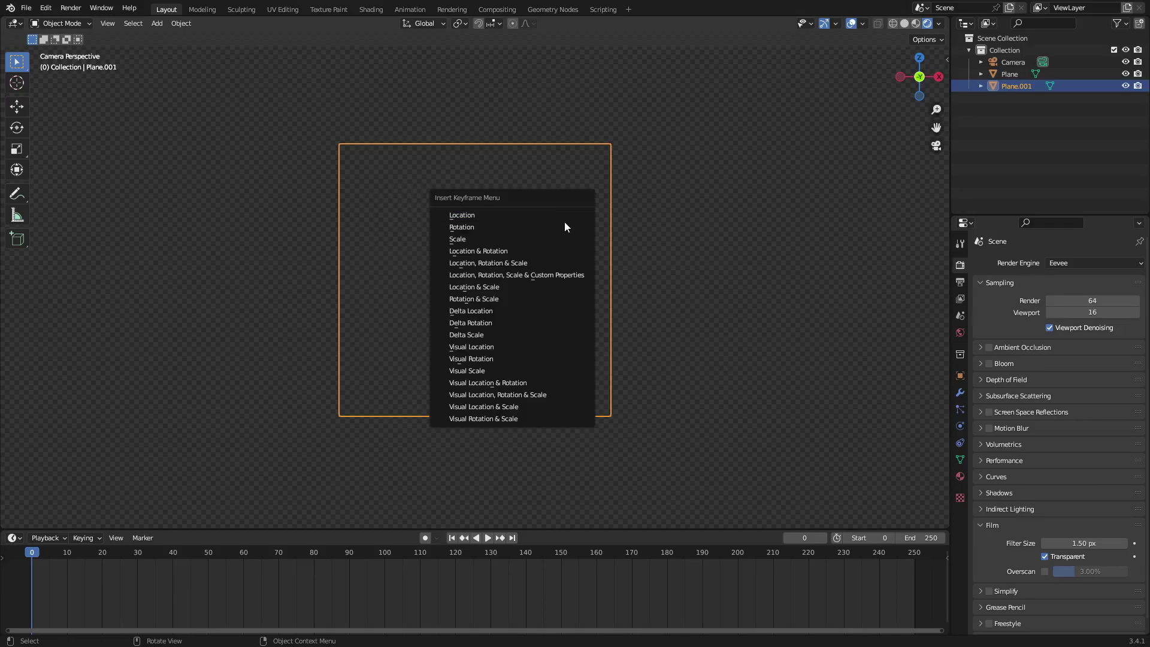
{"action": "left_click", "coordinate": [564, 238]}
- At frame 30, narrow the holdout plane along X to about a quarter of its width and keyframe its scale
{"action": "left_click_drag", "start_coordinate": [66, 553], "coordinate": [138, 559]}
{"action": "key", "text": "s"}
{"action": "key", "text": "x"}
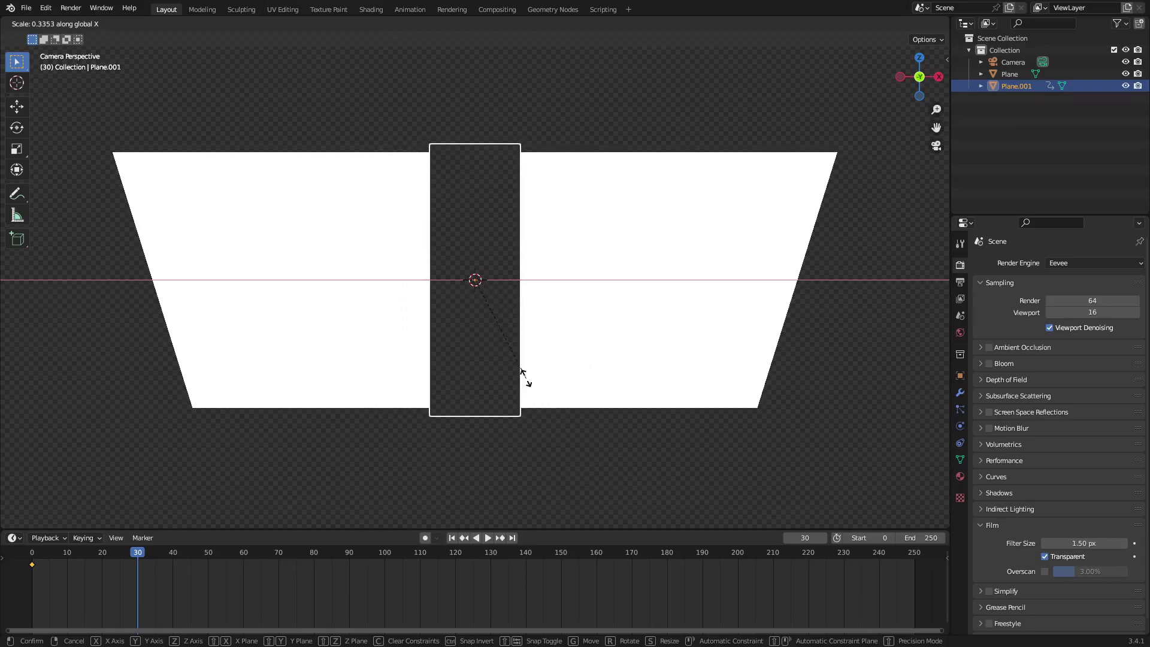
{"action": "left_click", "coordinate": [519, 347]}
{"action": "key", "text": "i"}
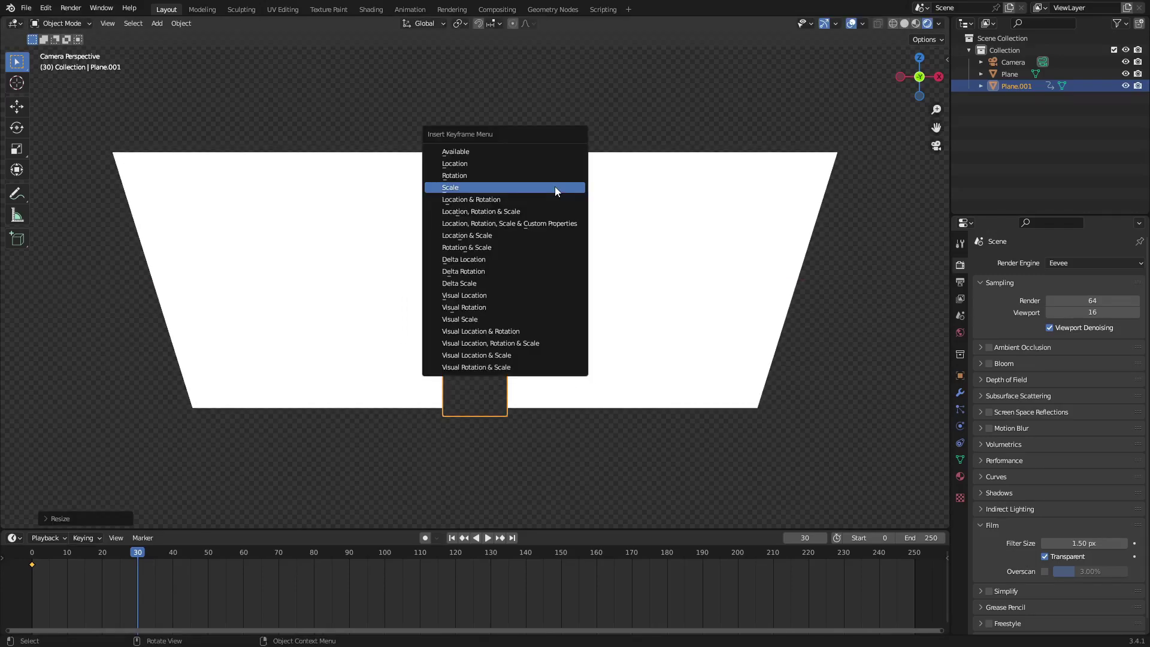
{"action": "left_click", "coordinate": [555, 186]}
- At frame 90, scale the holdout plane to 0 along X and insert a scale keyframe
{"action": "left_click_drag", "start_coordinate": [161, 552], "coordinate": [350, 559]}
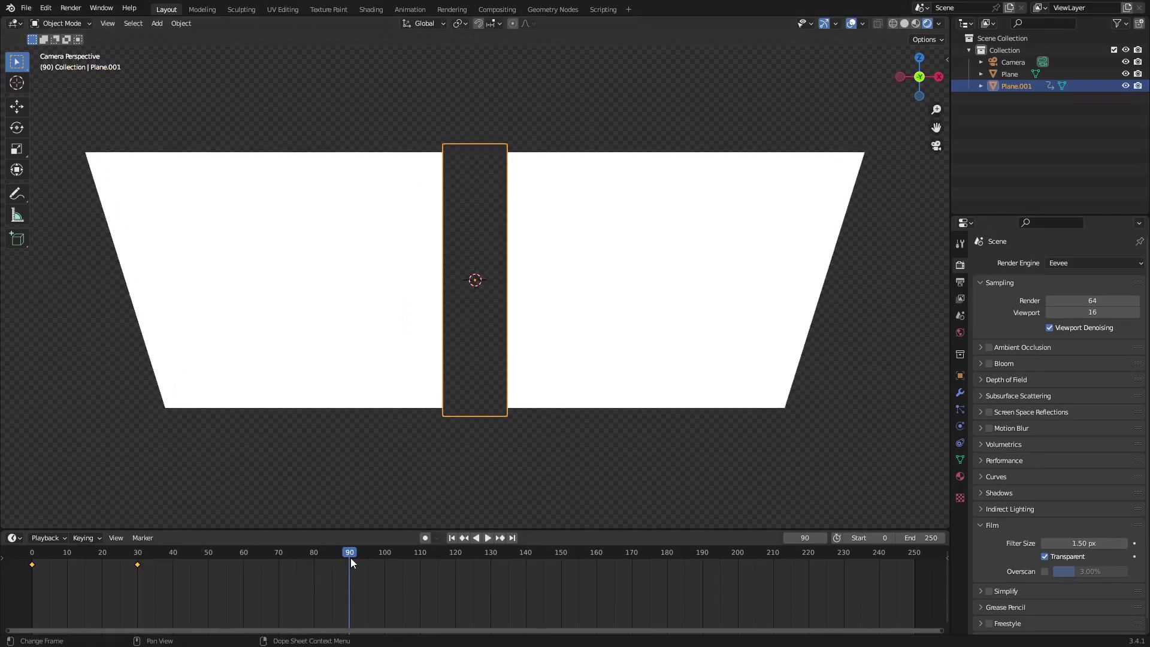
{"action": "key", "text": "s"}
{"action": "key", "text": "x"}
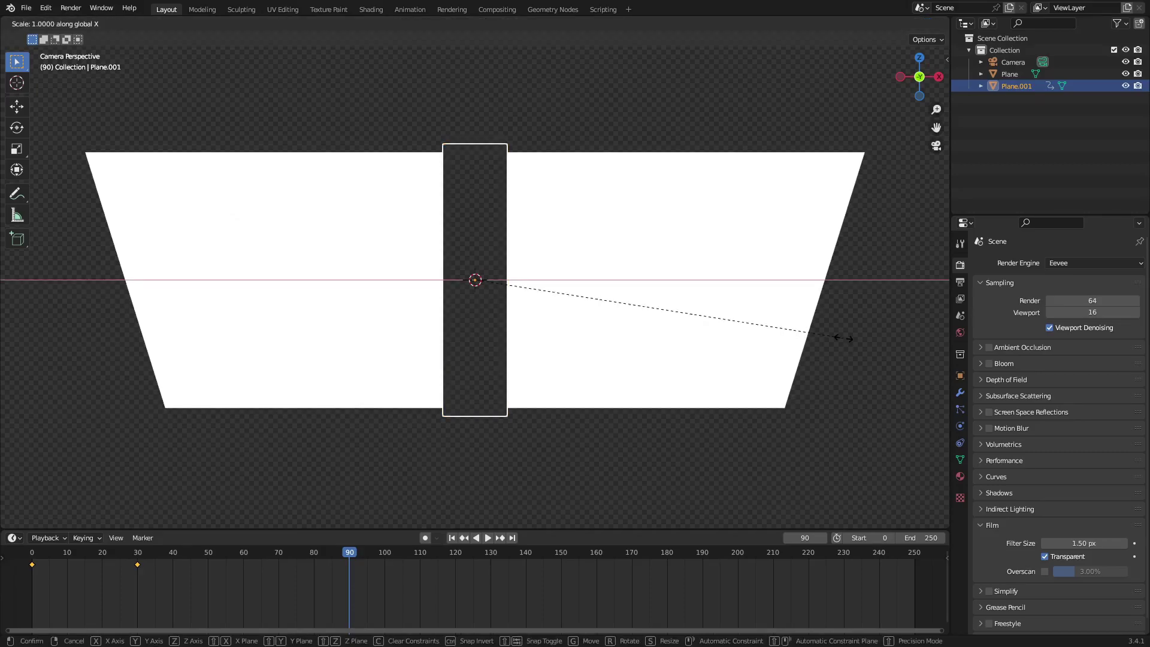
{"action": "key", "text": "0"}
{"action": "key", "text": "Return"}
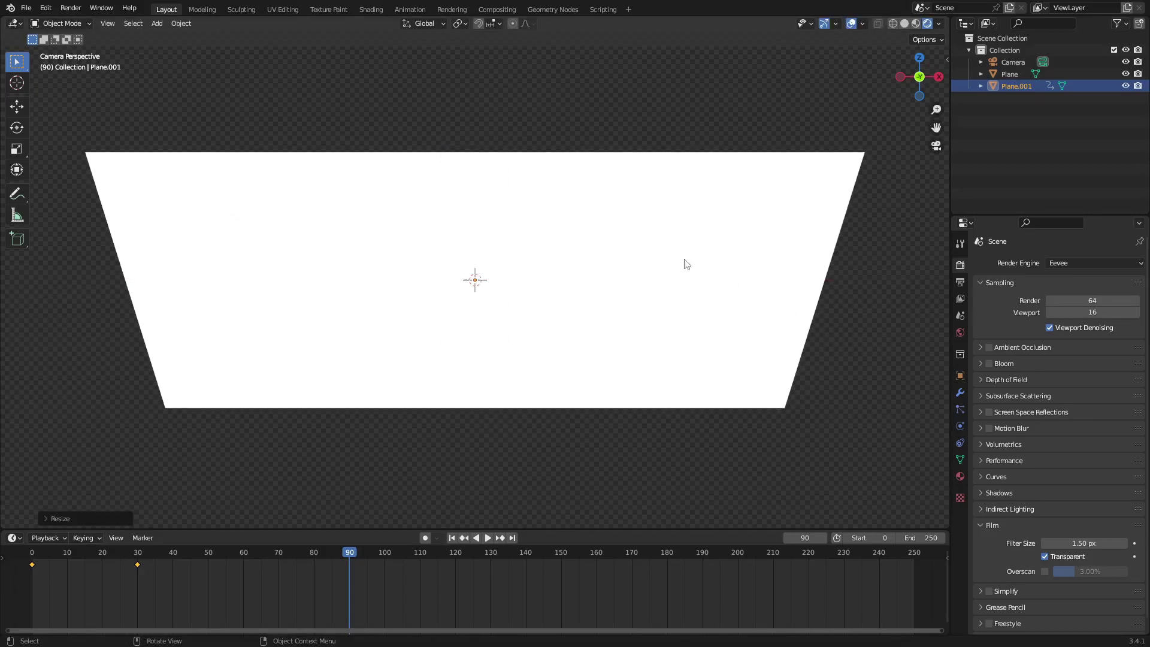
{"action": "key", "text": "i"}
{"action": "left_click", "coordinate": [514, 270]}
- Play the animation repeatedly from frame 0 with nothing selected to check the holdout plane's effect on the trapezoid
{"action": "key", "text": "shift+Left"}
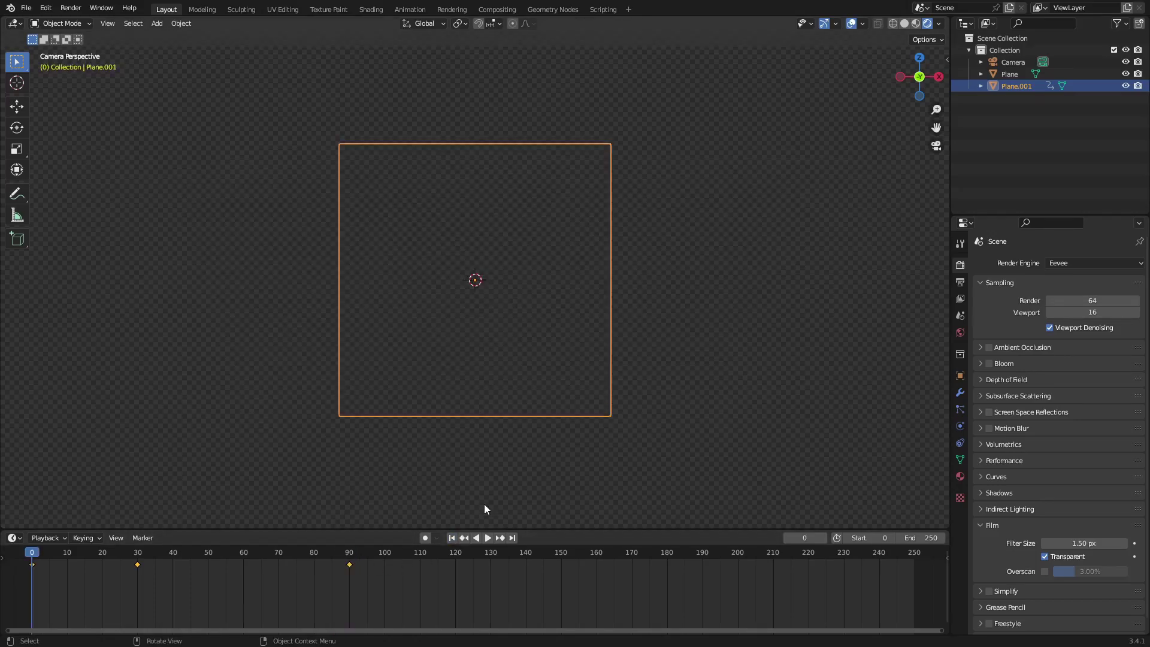
{"action": "key", "text": "alt+a"}
{"action": "left_click", "coordinate": [523, 336]}
{"action": "key", "text": "space"}
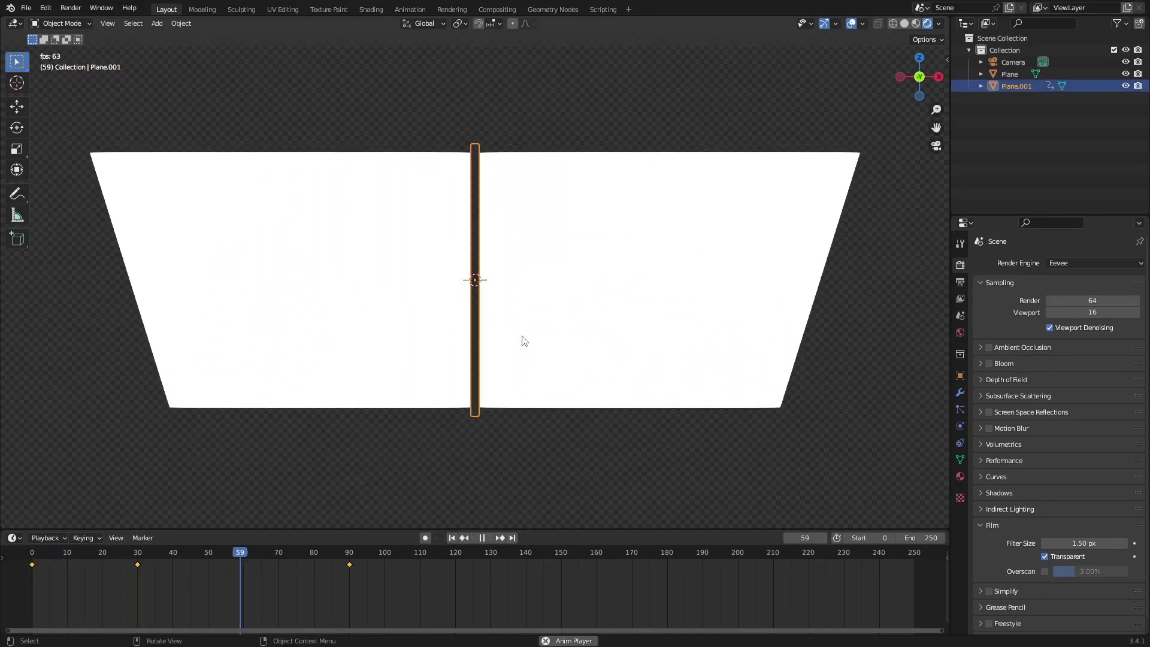
{"action": "key", "text": "space"}
{"action": "key", "text": "shift+Left"}
{"action": "key", "text": "alt+a"}
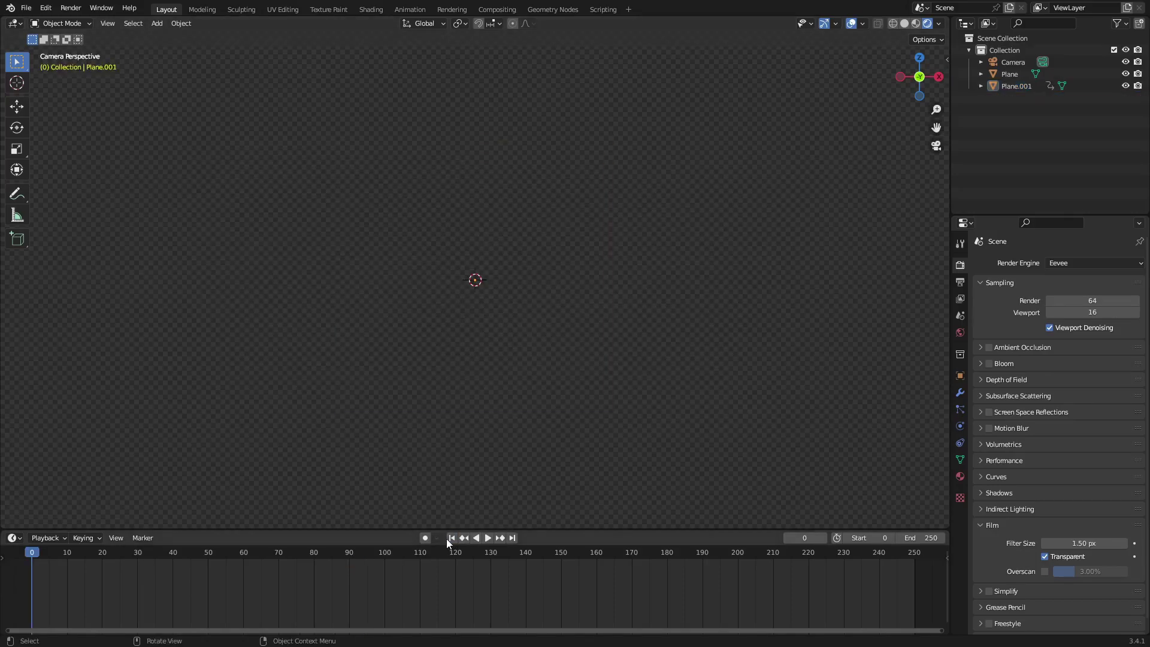
{"action": "key", "text": "space"}
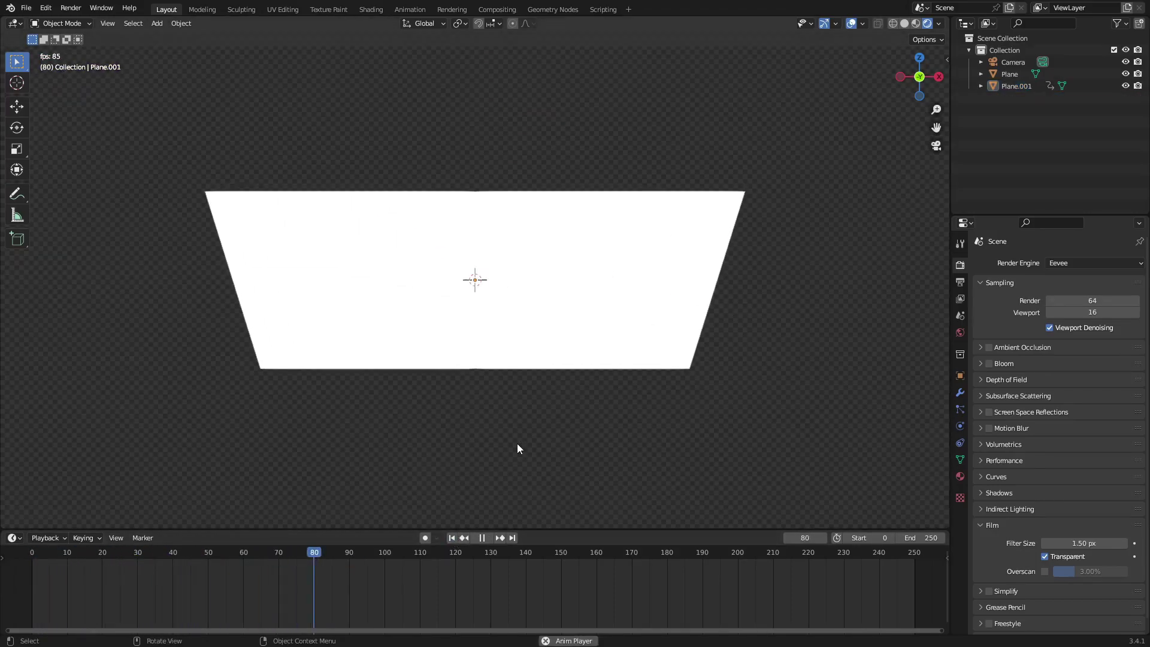
{"action": "left_click", "coordinate": [452, 537]}
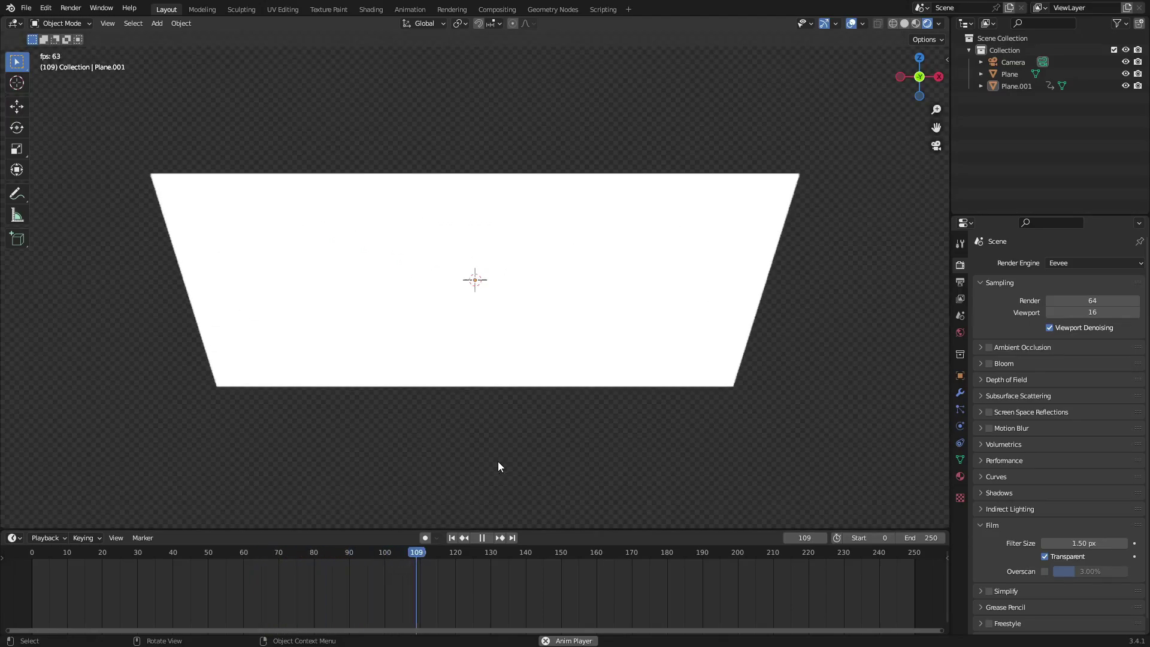
{"action": "left_click", "coordinate": [452, 538]}
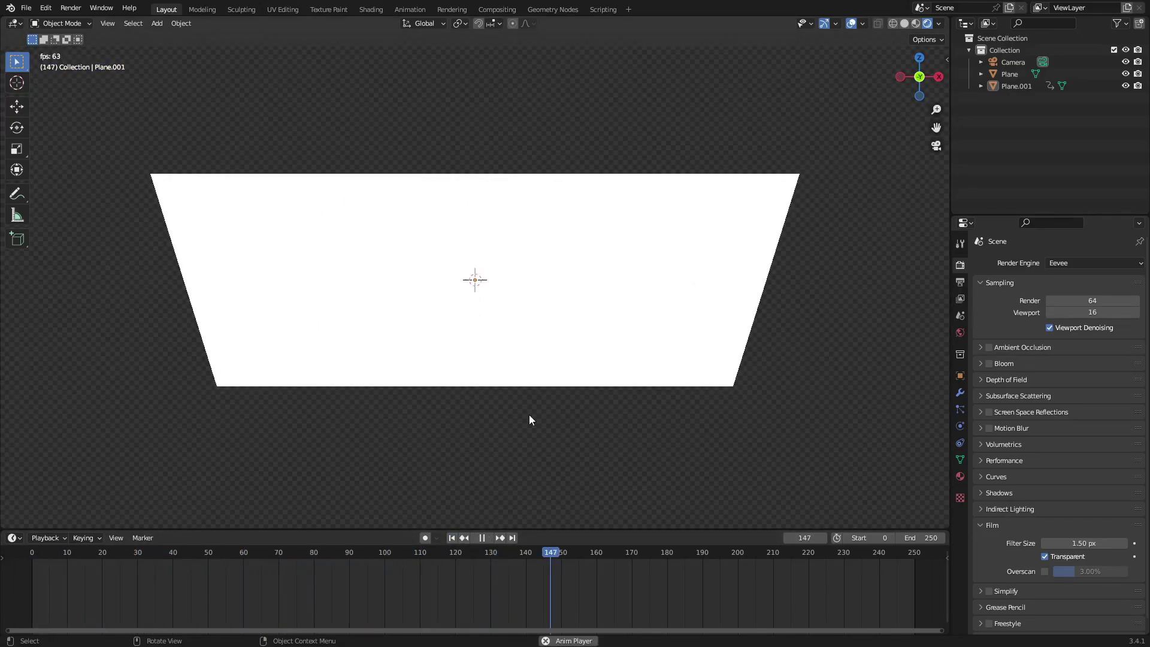
{"action": "key", "text": "space"}
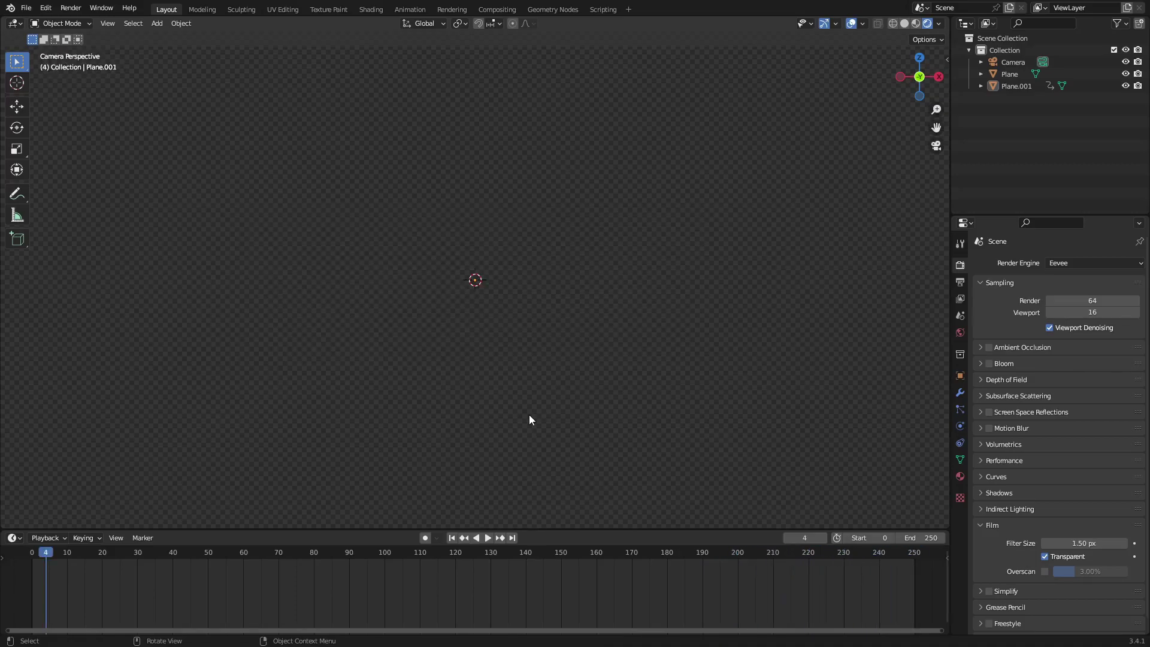
- Select the white trapezoid and duplicate its frame 90 keyframe to frame 170
{"action": "left_click_drag", "start_coordinate": [737, 553], "coordinate": [695, 553]}
{"action": "left_click", "coordinate": [617, 376]}
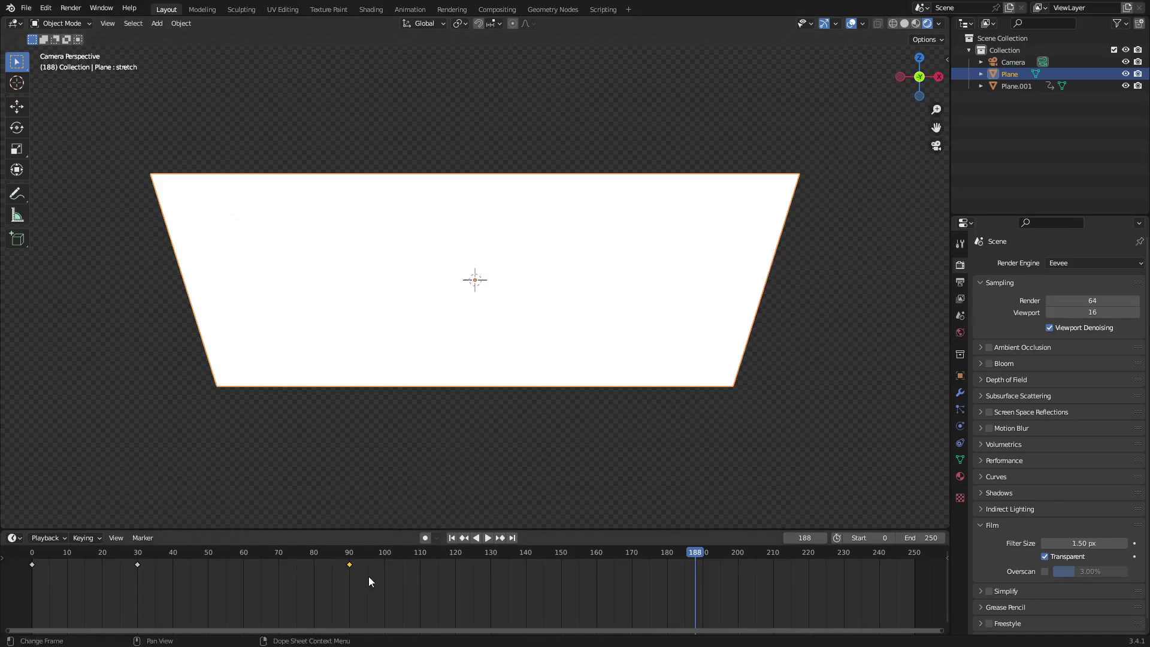
{"action": "key", "text": "shift+d"}
{"action": "left_click", "coordinate": [635, 587]}
- Duplicate the trapezoid's frame 30 keyframe to frame 220 and its frame 0 keyframe to frame 250
{"action": "left_click_drag", "start_coordinate": [192, 595], "coordinate": [134, 561]}
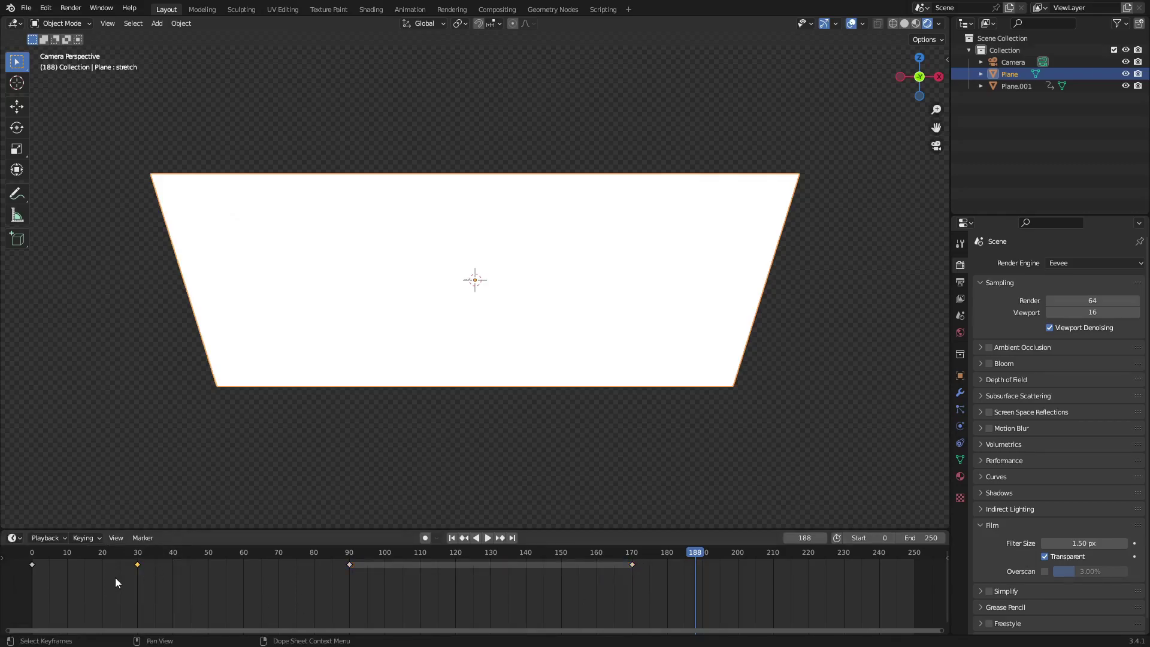
{"action": "key", "text": "shift+d"}
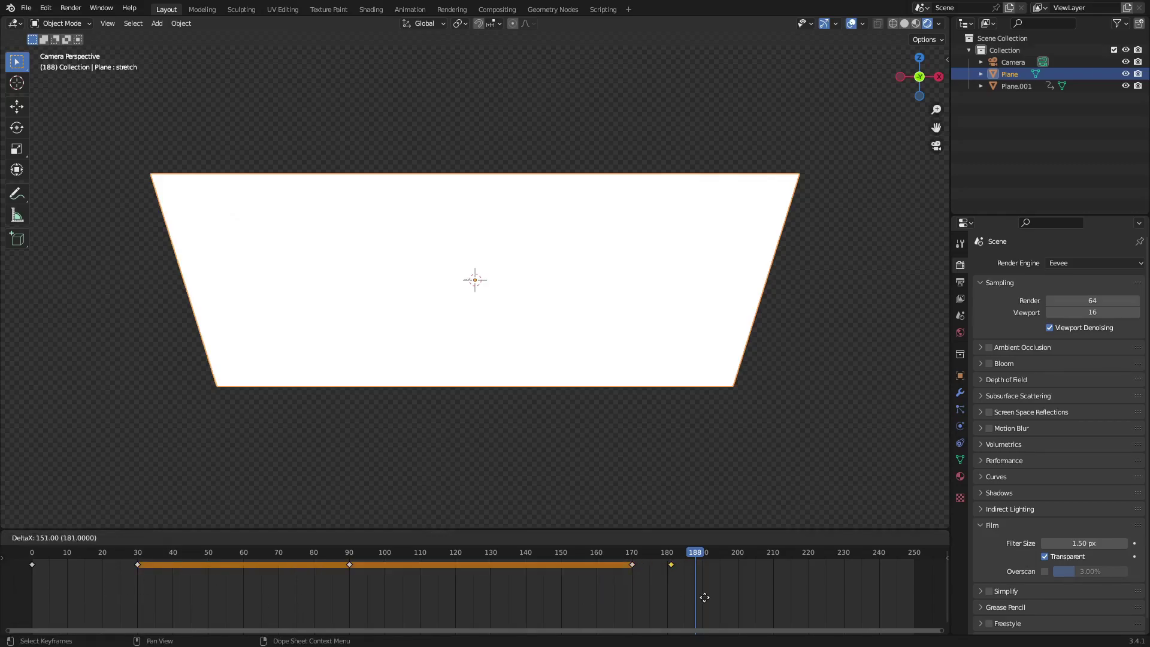
{"action": "left_click", "coordinate": [831, 599]}
{"action": "left_click", "coordinate": [32, 565]}
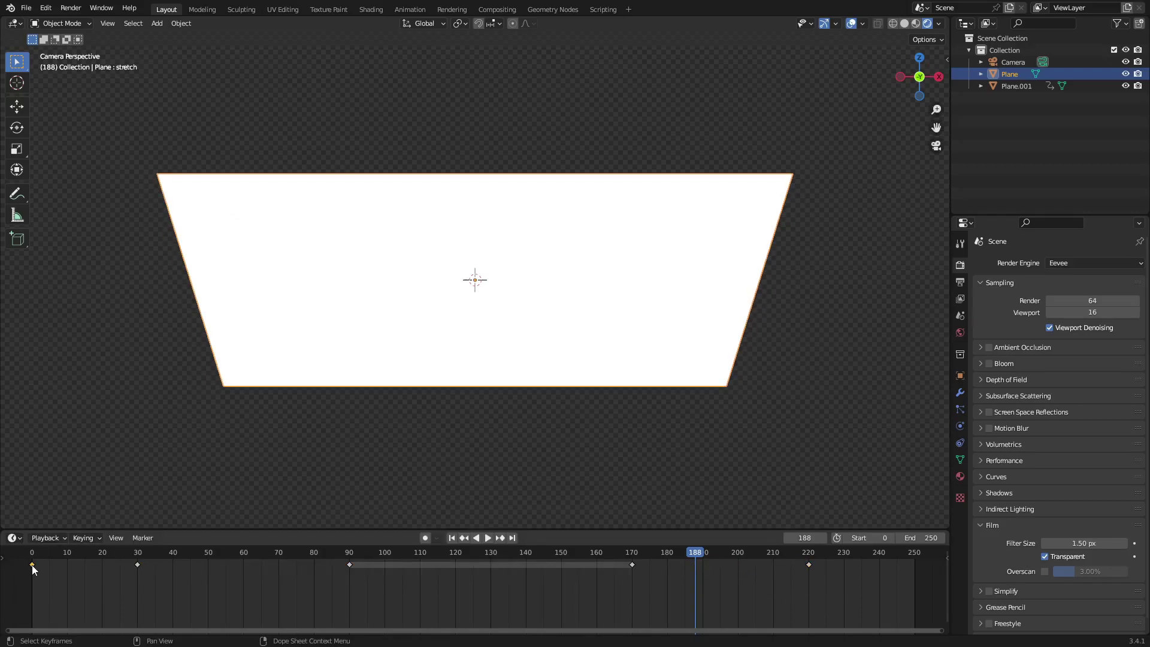
{"action": "key", "text": "shift+d"}
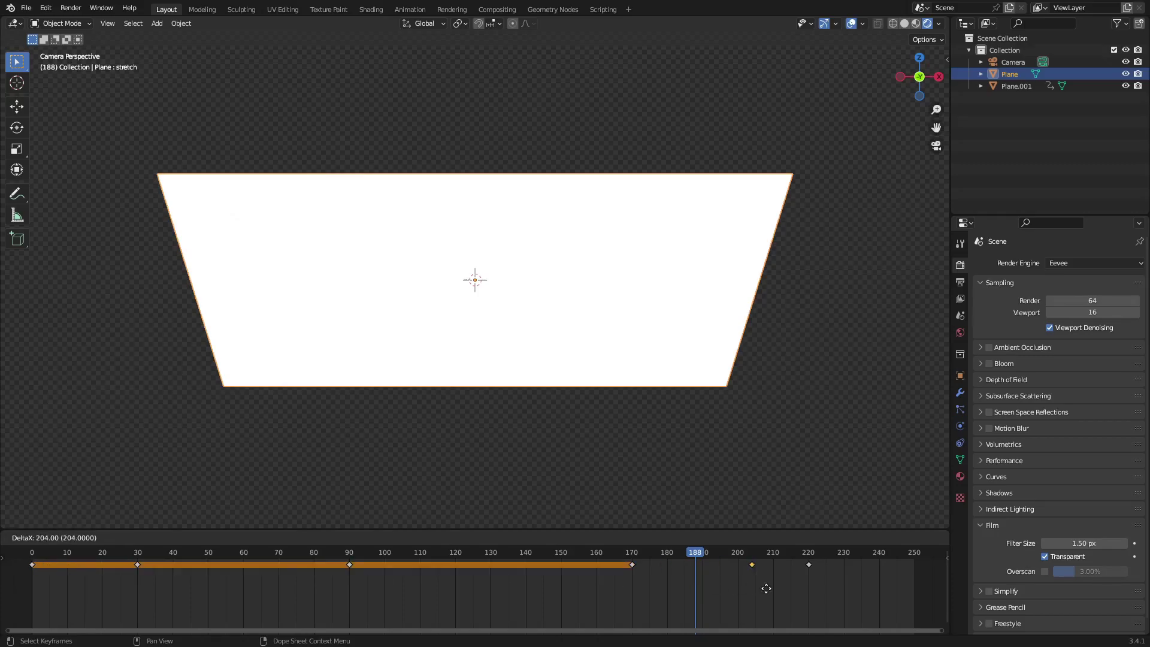
{"action": "left_click", "coordinate": [915, 591]}
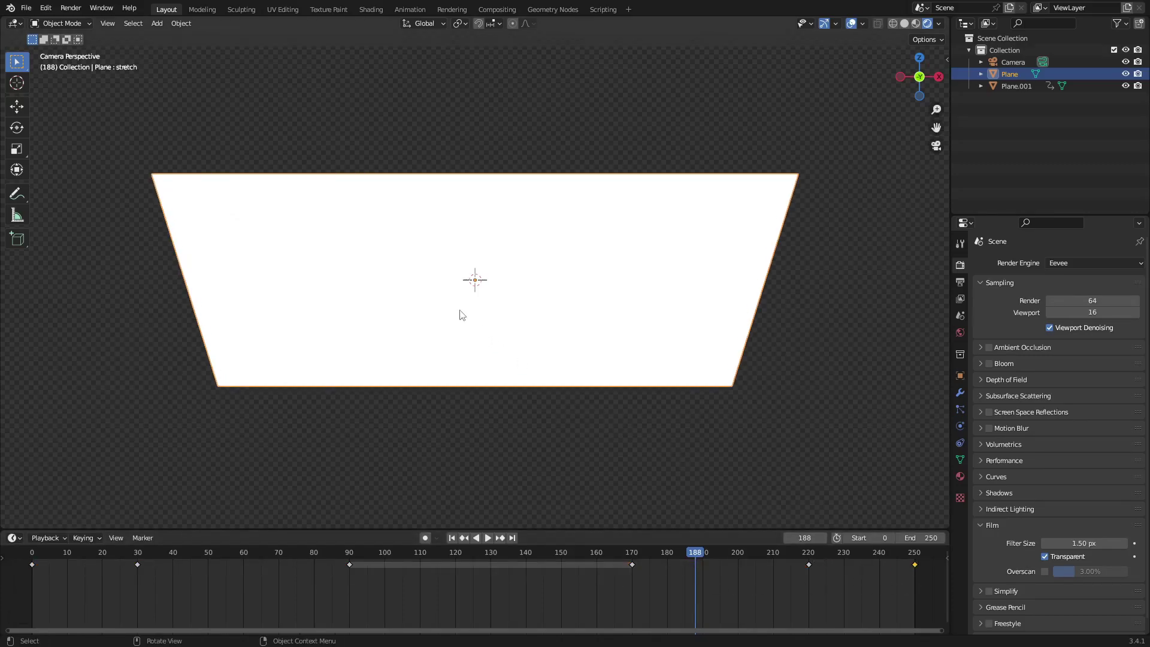
- Select the holdout plane at frame 30 and duplicate its frame 90 scale keyframe to frame 190
{"action": "left_click_drag", "start_coordinate": [695, 552], "coordinate": [138, 552]}
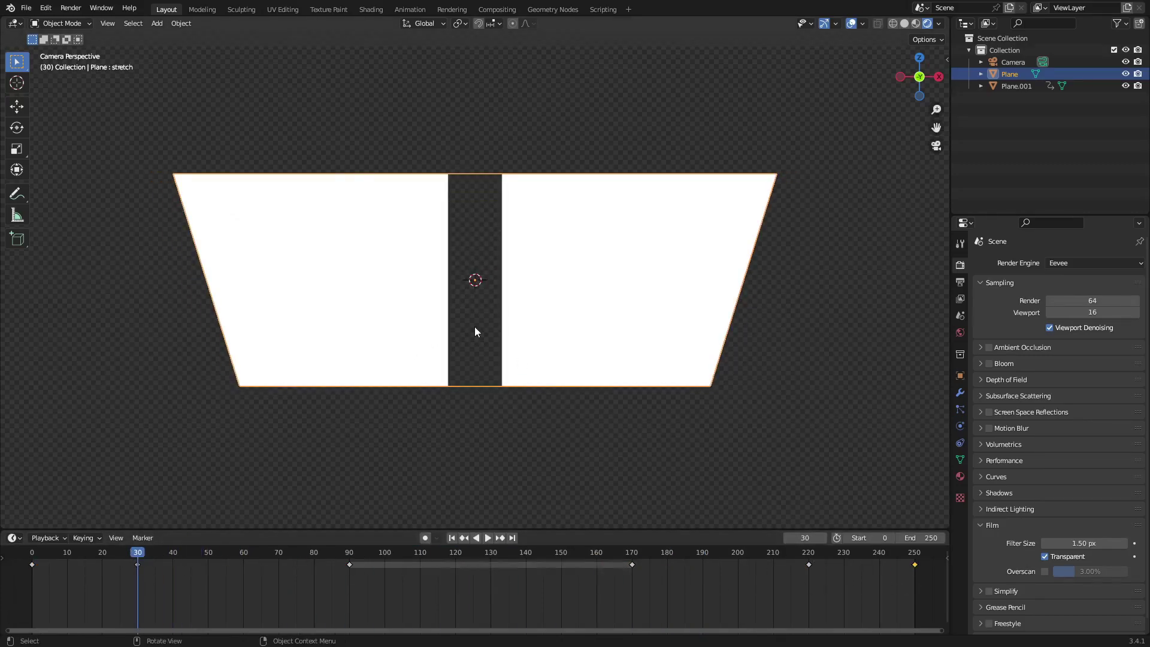
{"action": "left_click", "coordinate": [453, 250]}
{"action": "left_click", "coordinate": [430, 552]}
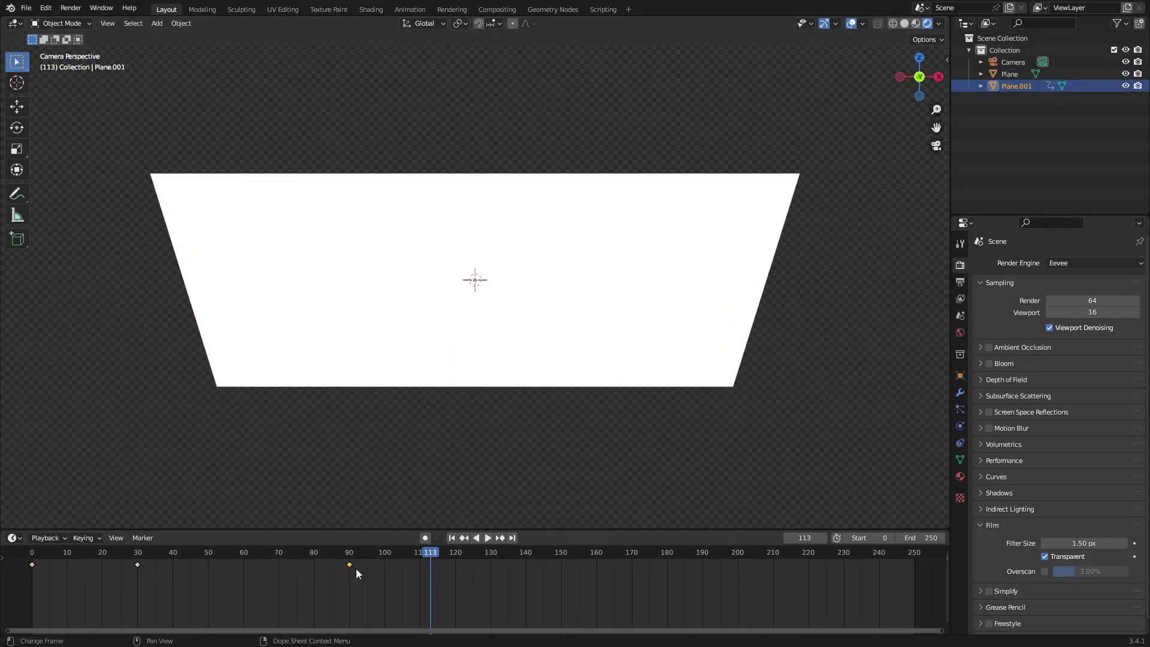
{"action": "key", "text": "shift+d"}
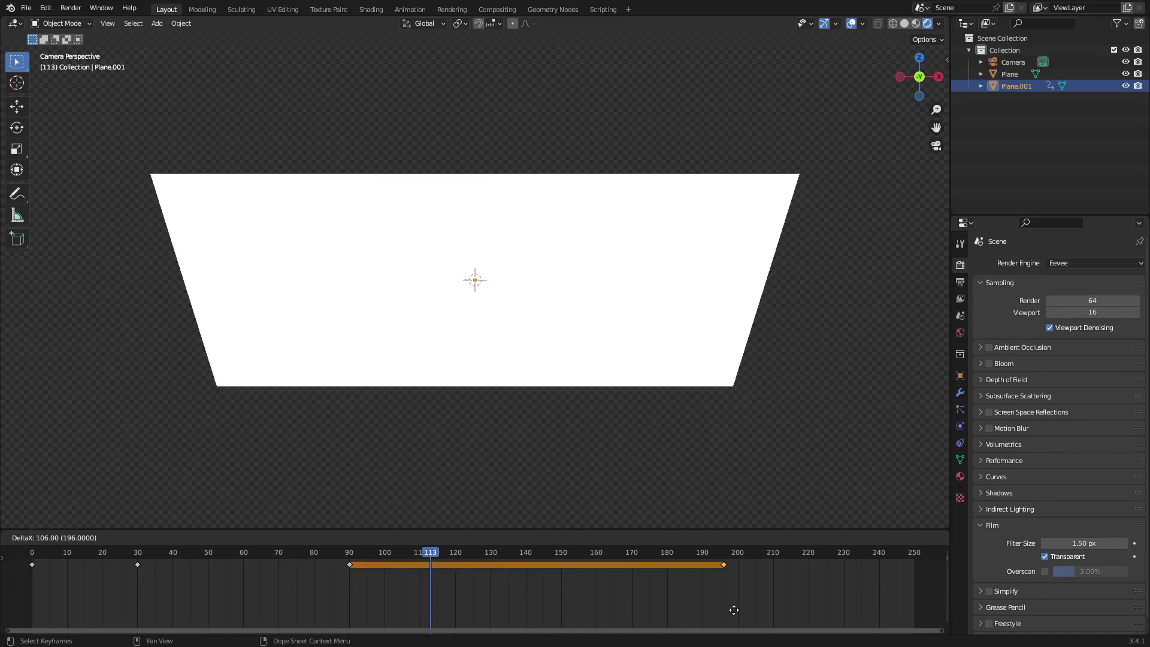
{"action": "left_click", "coordinate": [702, 618]}
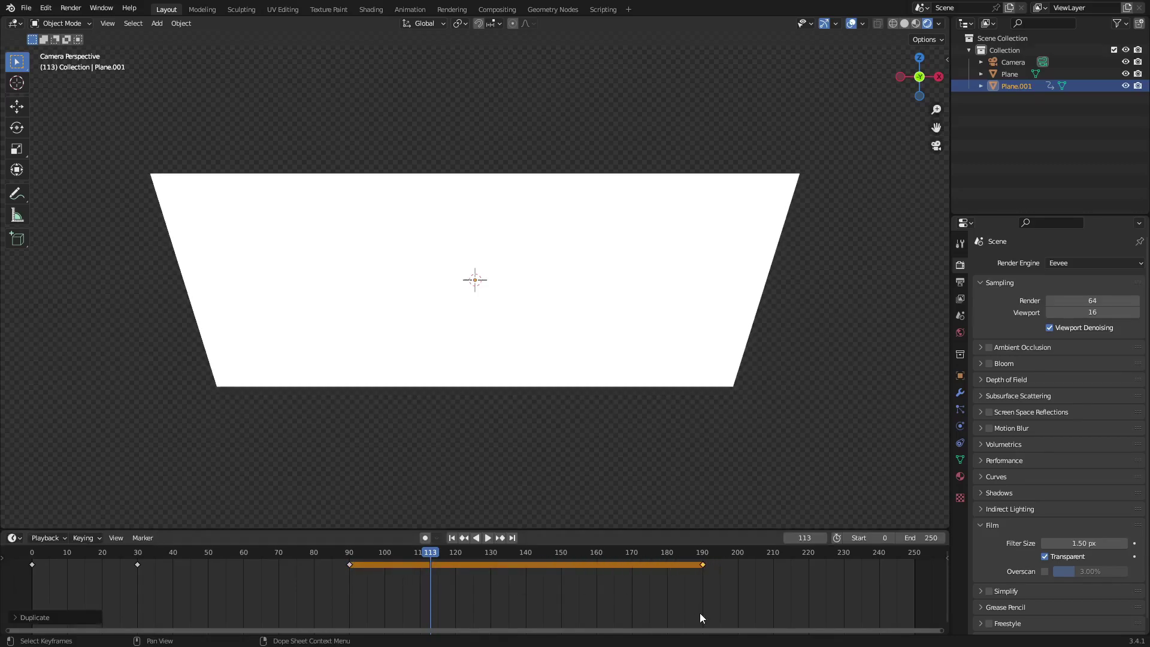
- Duplicate the holdout plane's frame 30 keyframe to frame 230 and its frame 0 keyframe to frame 250
{"action": "left_click", "coordinate": [141, 564]}
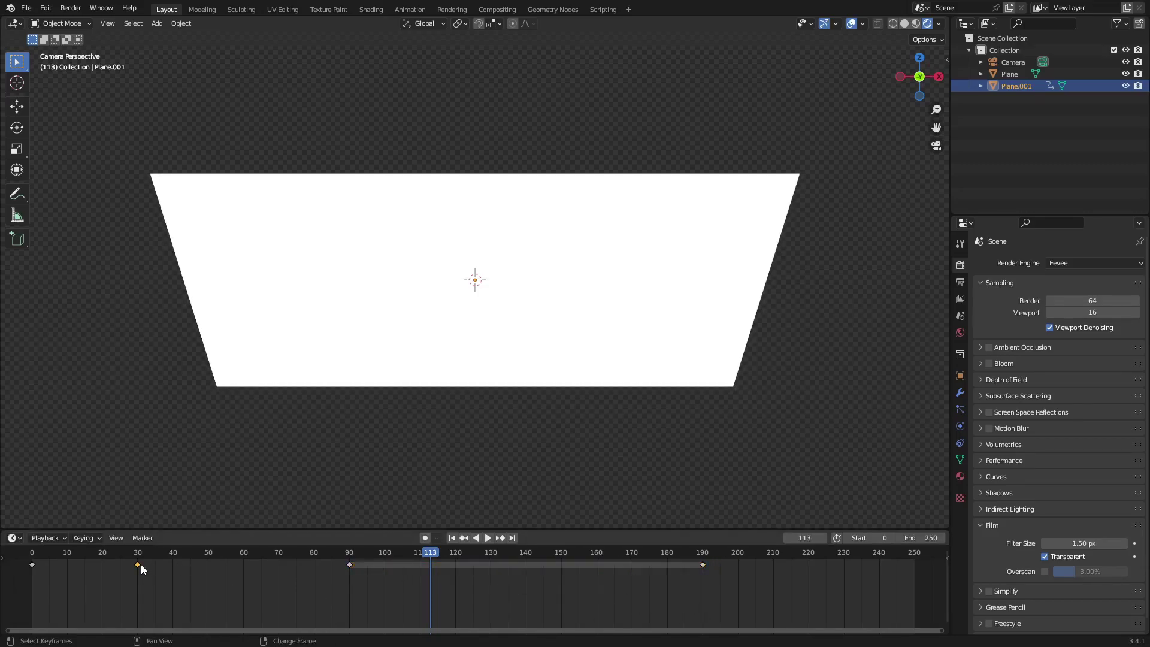
{"action": "key", "text": "shift+d"}
{"action": "left_click", "coordinate": [849, 619]}
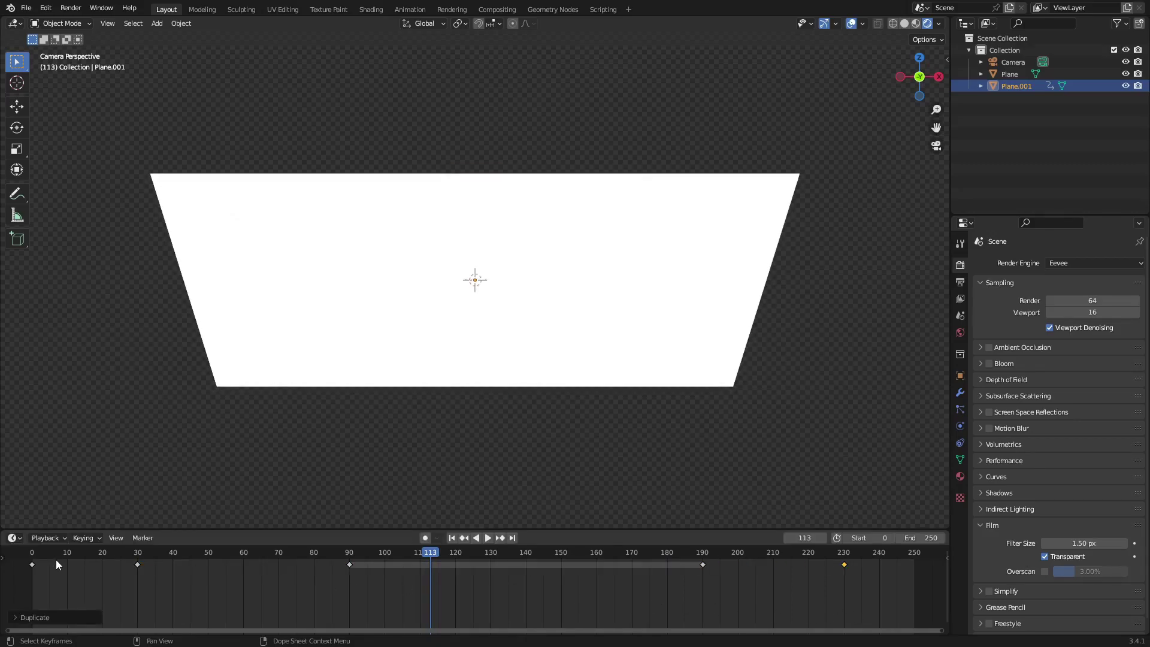
{"action": "left_click", "coordinate": [32, 565]}
{"action": "key", "text": "shift+d"}
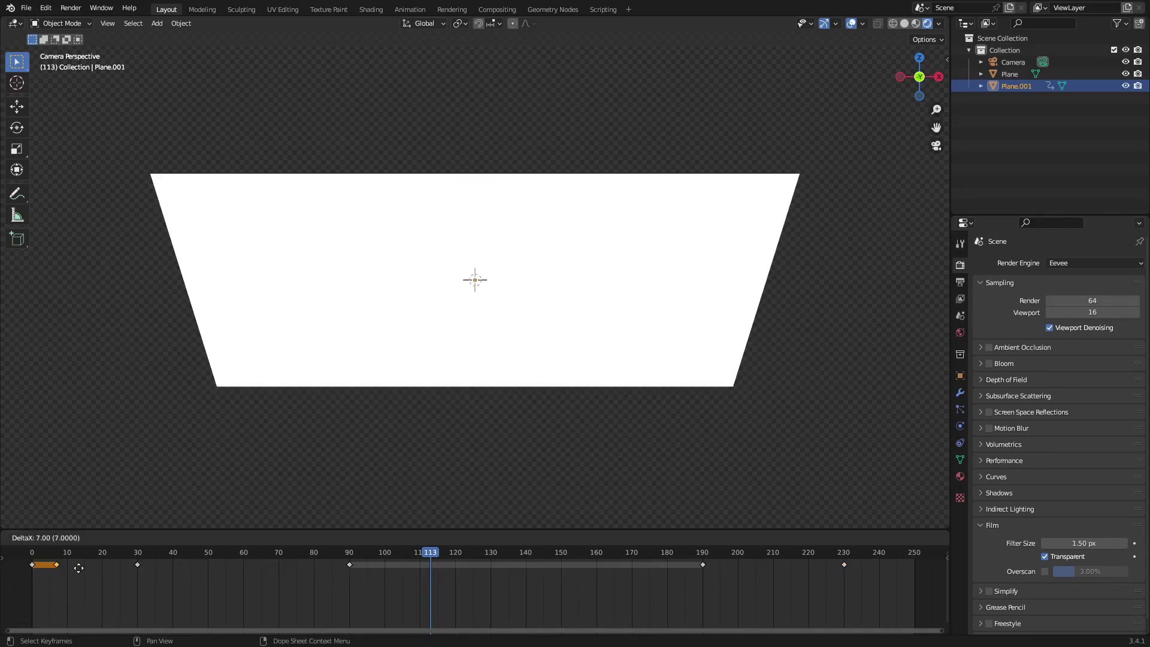
{"action": "left_click", "coordinate": [914, 608]}
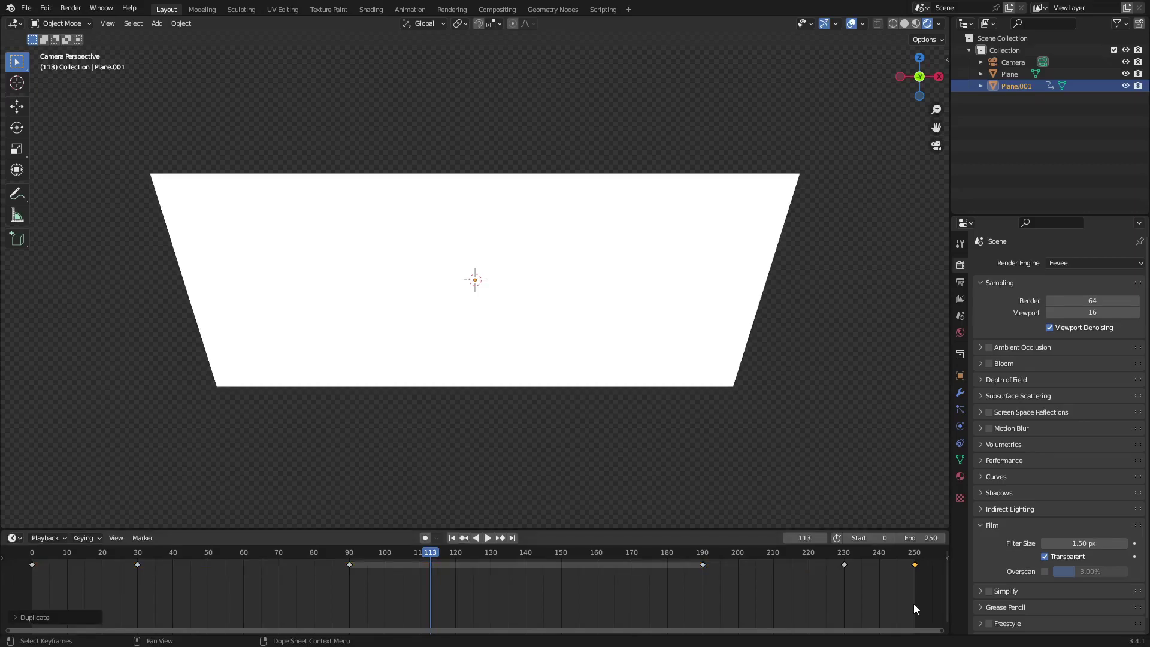
- Deselect everything, hide the viewport overlays and play the full animation from frame 0
{"action": "left_click", "coordinate": [452, 538]}
{"action": "left_click", "coordinate": [521, 456]}
{"action": "left_click", "coordinate": [852, 23]}
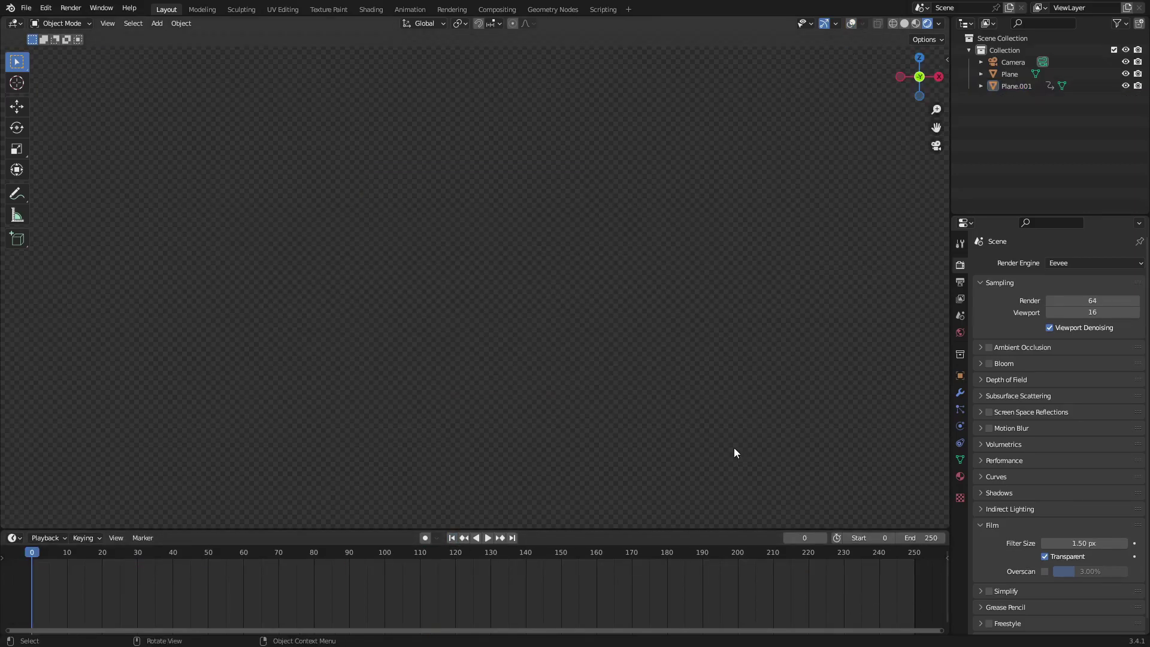
{"action": "key", "text": "space"}
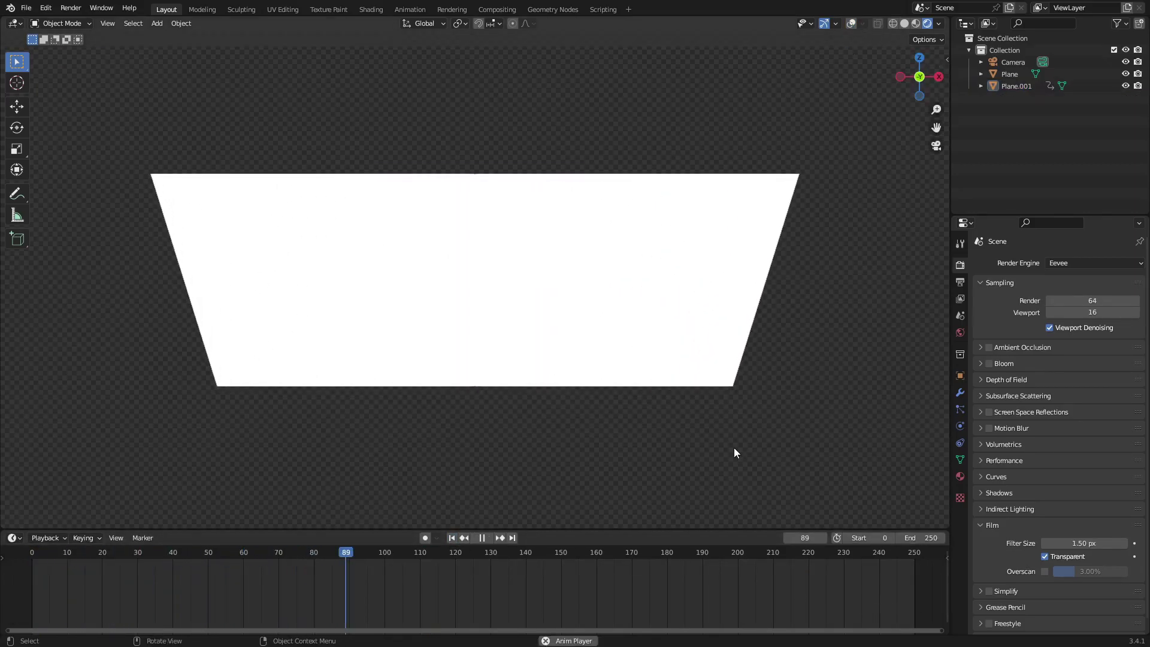
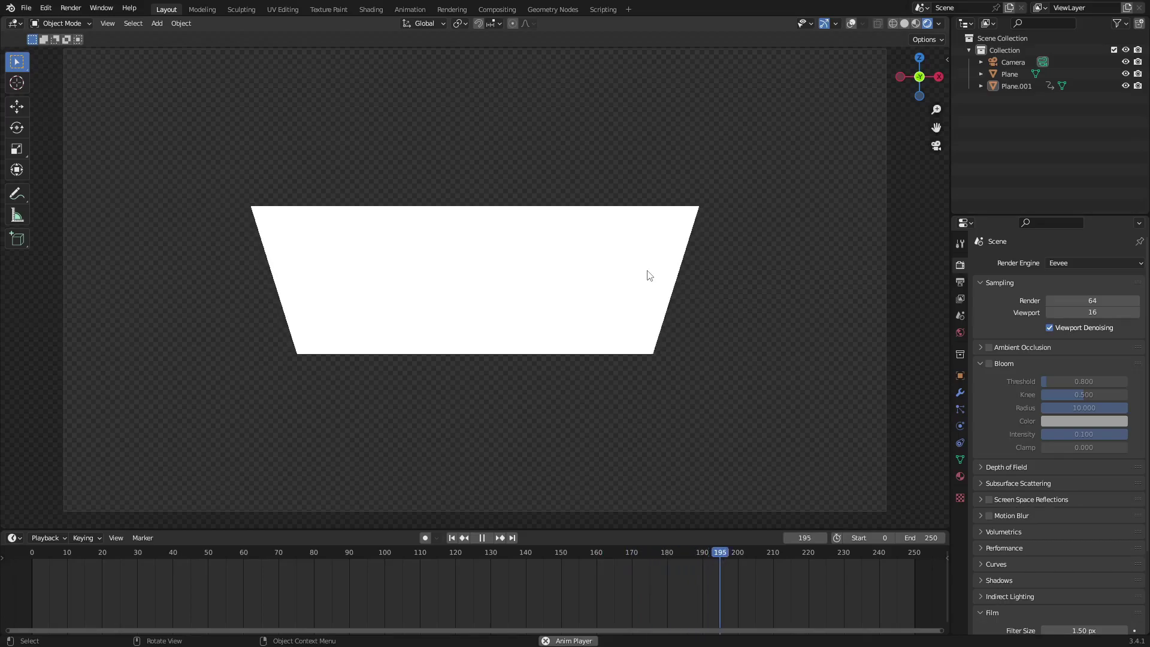
- At frame 127, duplicate the white trapezoid and move the copy up along Z, clear of the original
{"action": "left_click", "coordinate": [562, 250]}
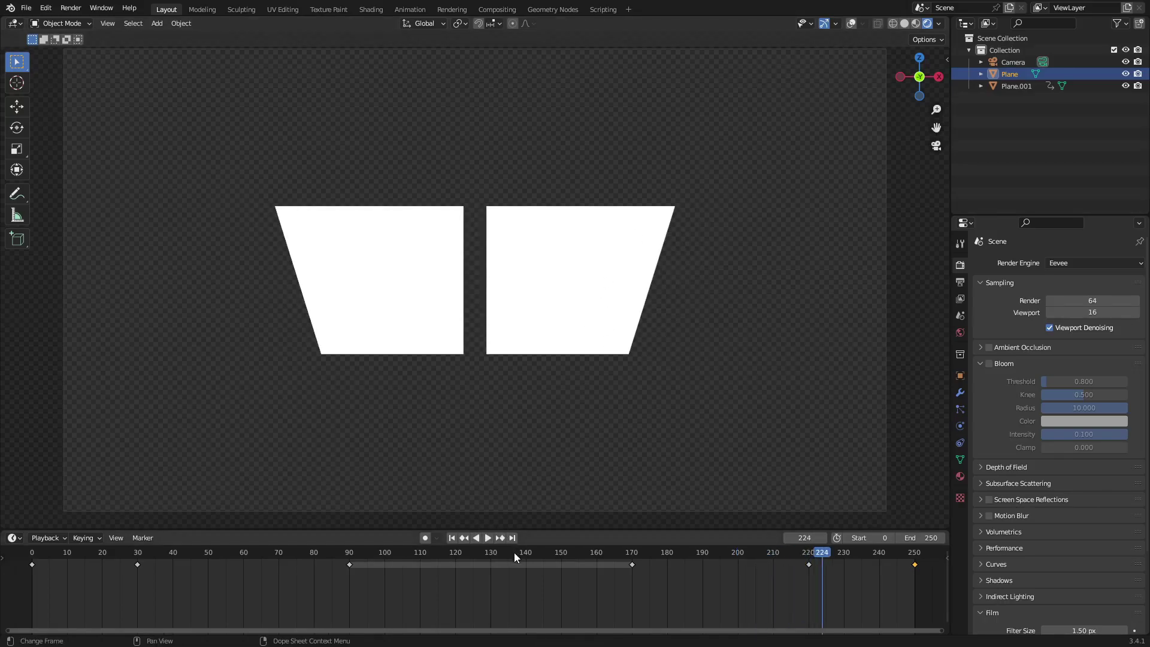
{"action": "left_click_drag", "start_coordinate": [514, 552], "coordinate": [480, 552]}
{"action": "key", "text": "shift+d"}
{"action": "key", "text": "z"}
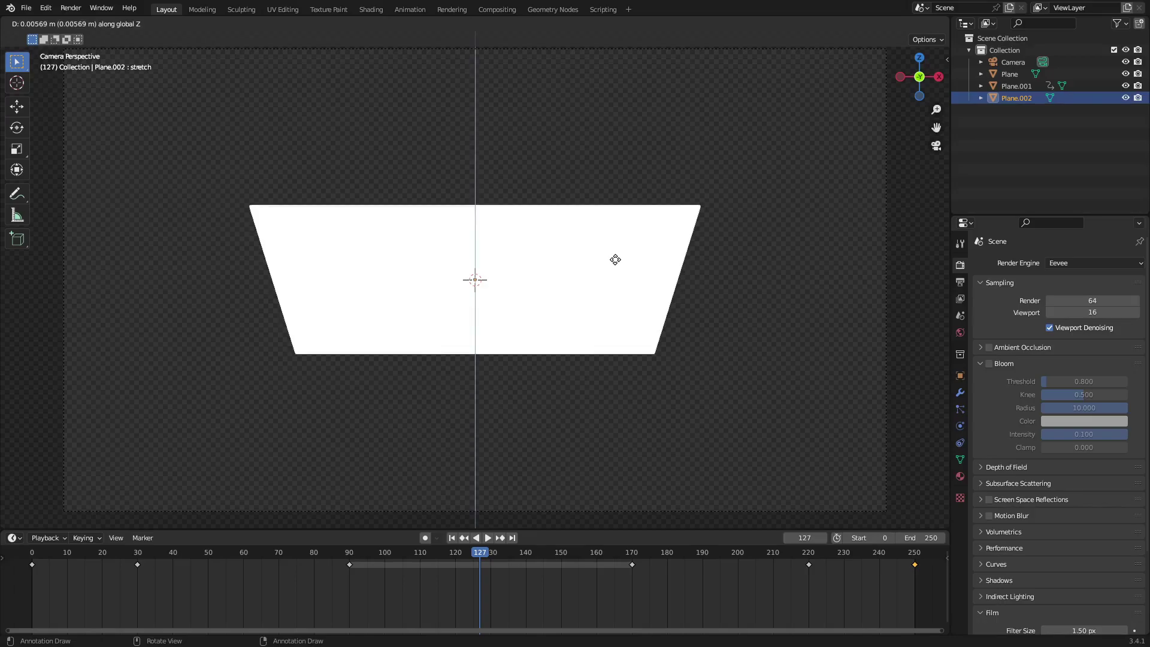
{"action": "left_click", "coordinate": [619, 169]}
{"action": "middle_click_drag", "start_coordinate": [619, 169], "coordinate": [552, 595], "text": "shift"}
- Delete all keyframes of the duplicated trapezoid and try widening it along X, cancelling the scaling
{"action": "key", "text": "a"}
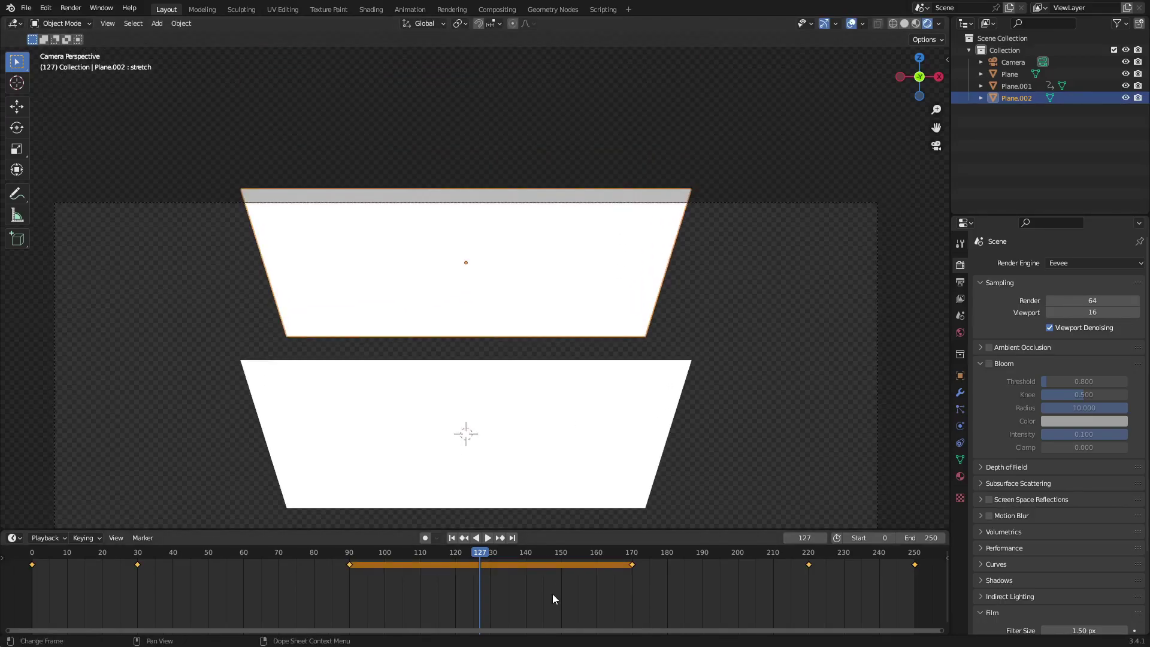
{"action": "key", "text": "Delete"}
{"action": "key", "text": "s"}
{"action": "key", "text": "x"}
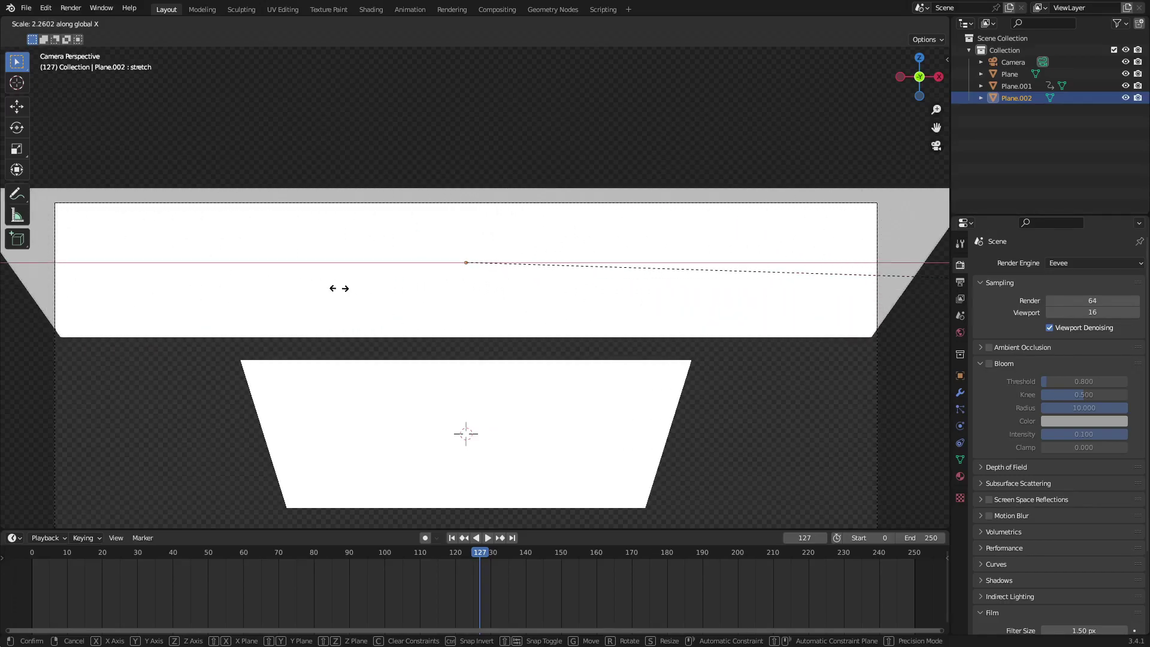
{"action": "key", "text": "Escape"}
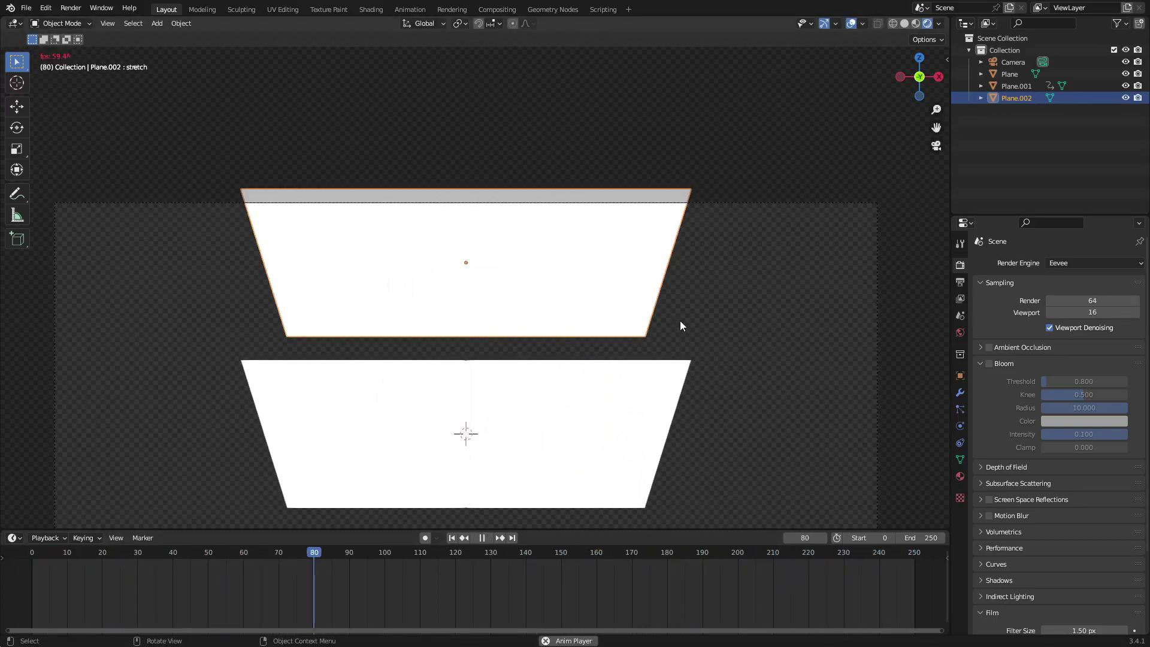
- Stretch the duplicated trapezoid along X to about one and a half times its width, then delete it
{"action": "key", "text": "s"}
{"action": "key", "text": "x"}
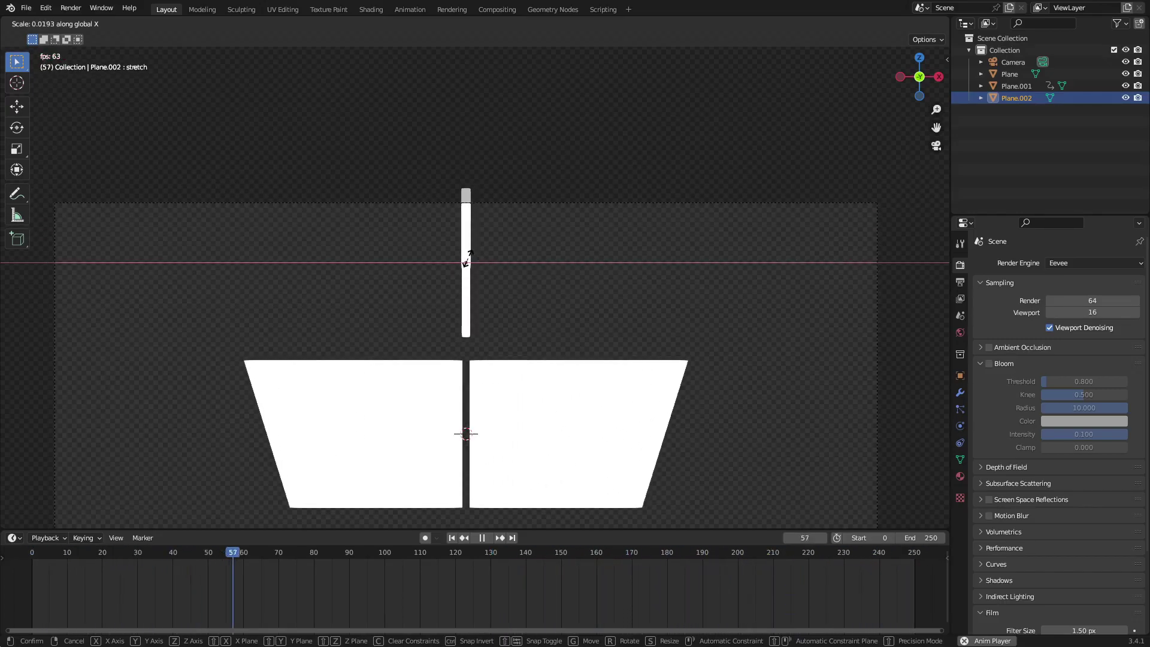
{"action": "left_click", "coordinate": [803, 258]}
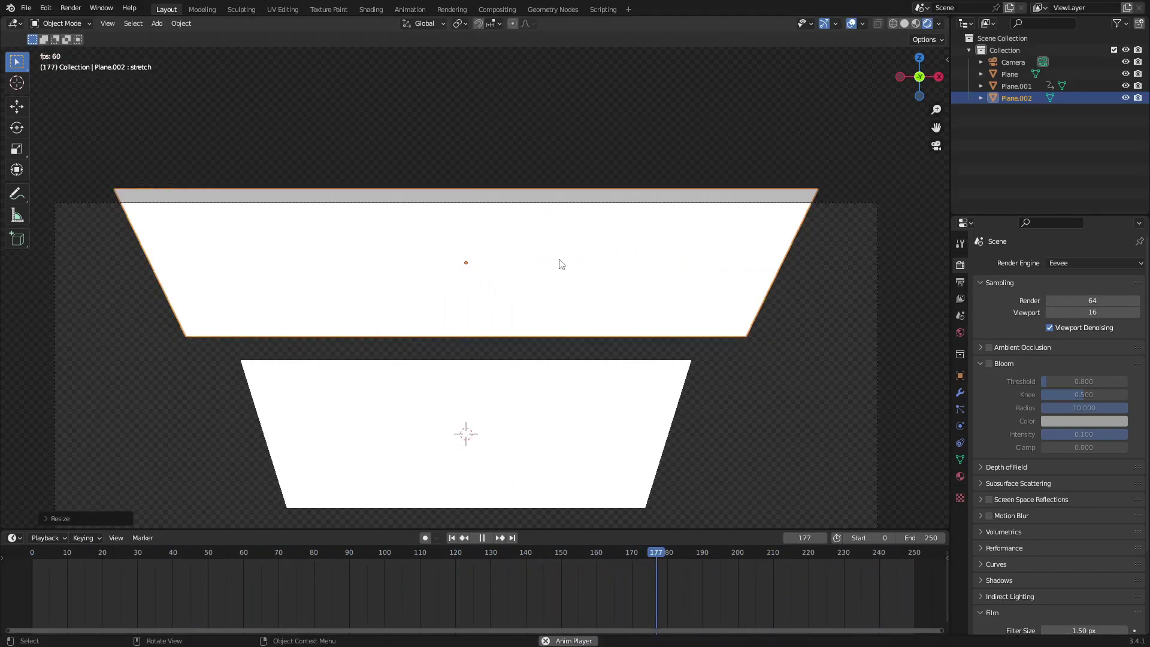
{"action": "key", "text": "Delete"}
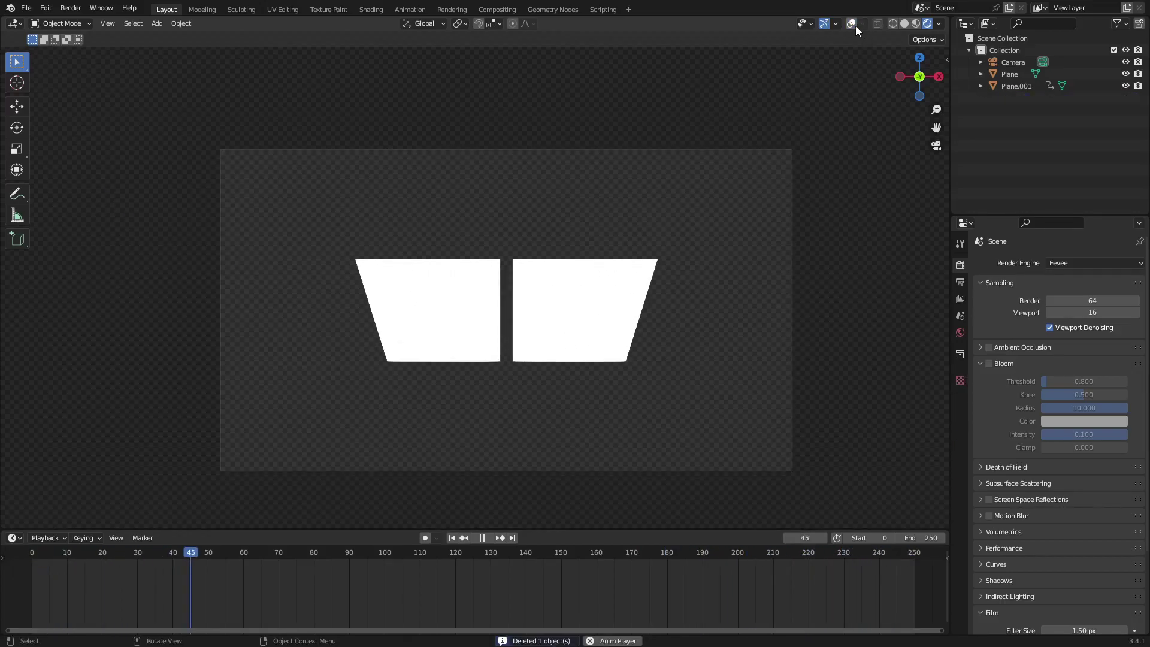